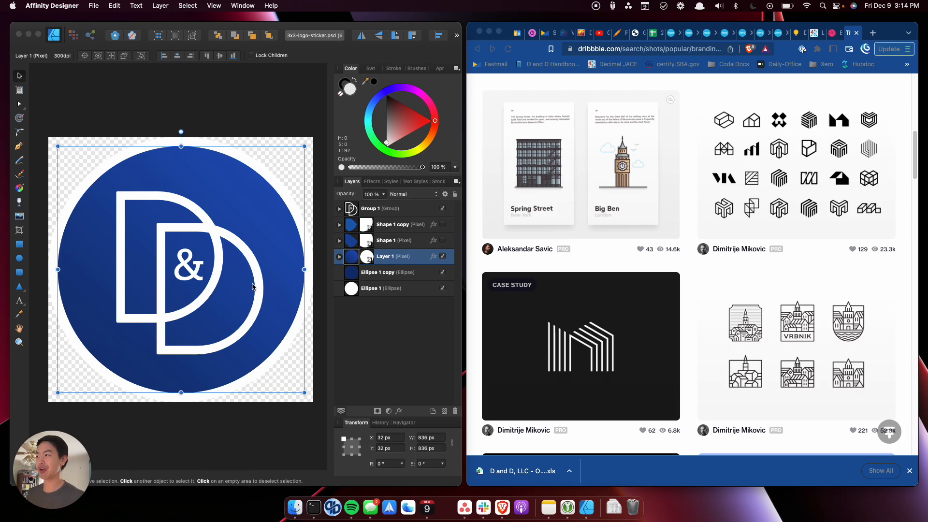
Step: Examine the Architecture Studio Logo Exploration shot on Dribbble at enlarged size as a style reference
click(365, 214)
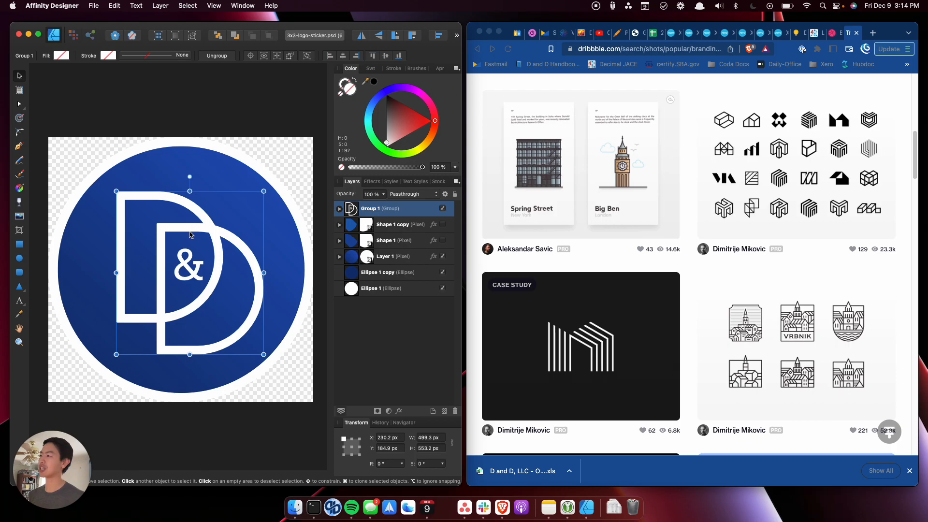
click(900, 127)
scroll(900, 129, up, 5)
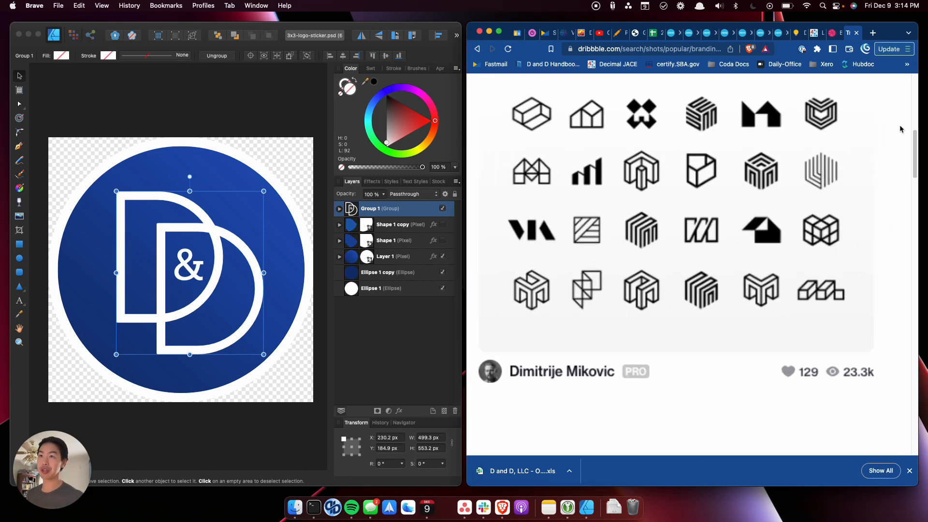
scroll(901, 129, left, 1)
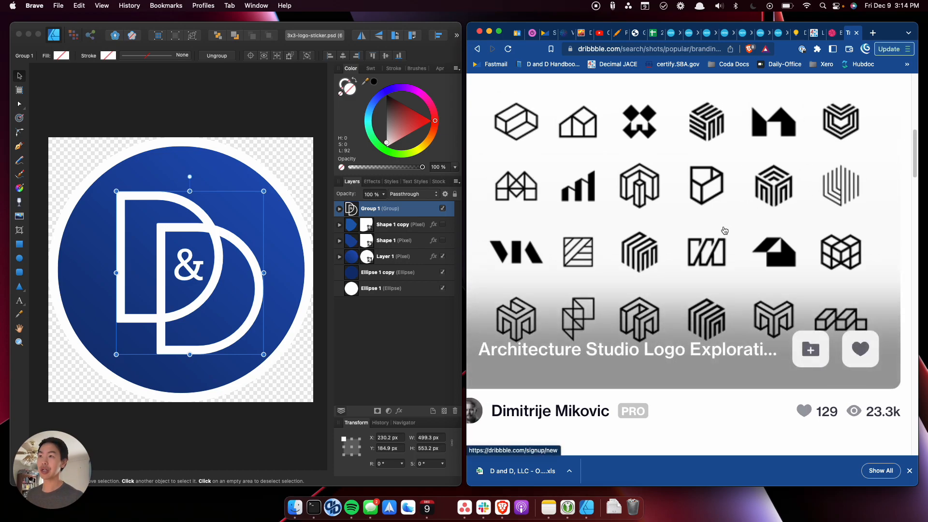
scroll(626, 135, up, 2)
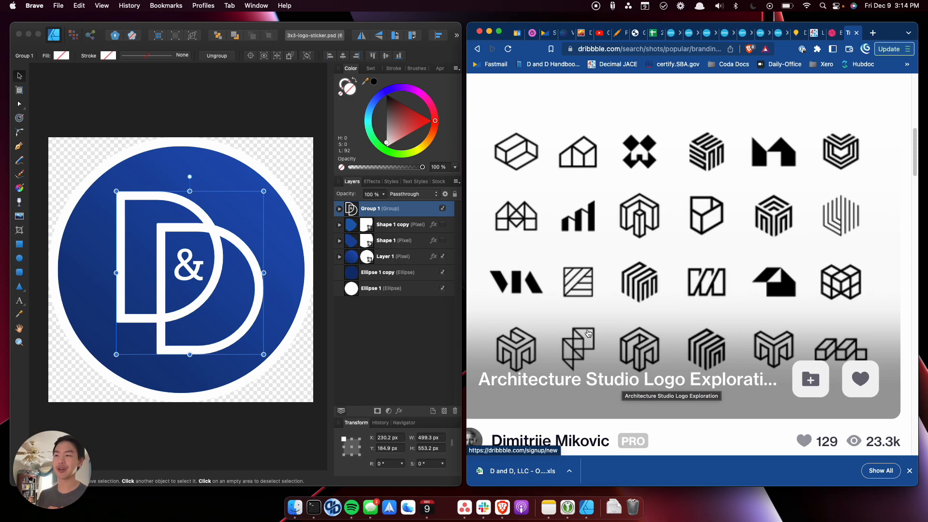
scroll(588, 332, left, 2)
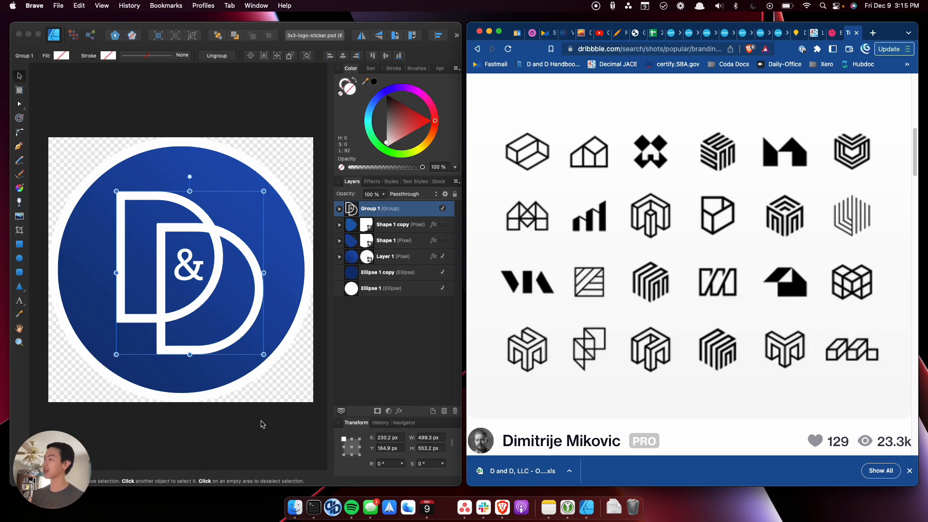
Step: Return to Affinity Designer and save the document under the new name d-and-d-logo-2023 in the Marketing folder
click(267, 436)
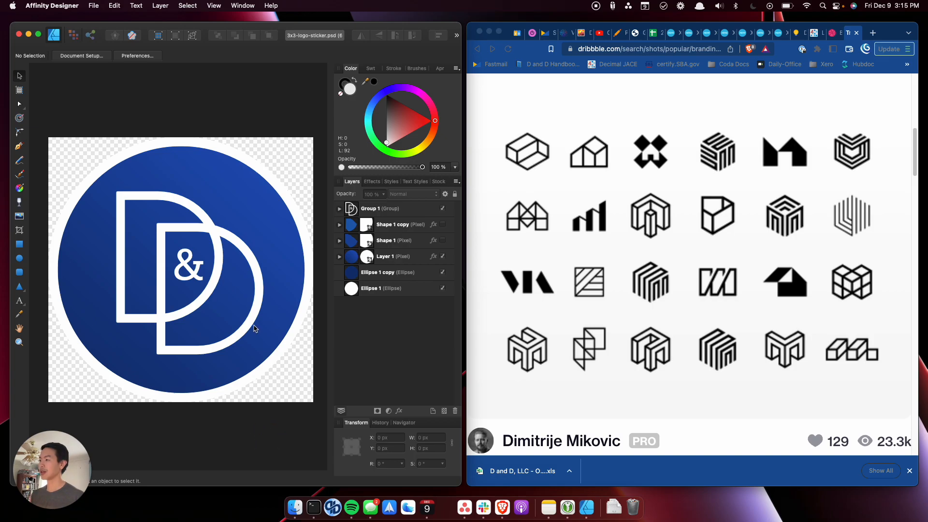
click(97, 5)
click(122, 104)
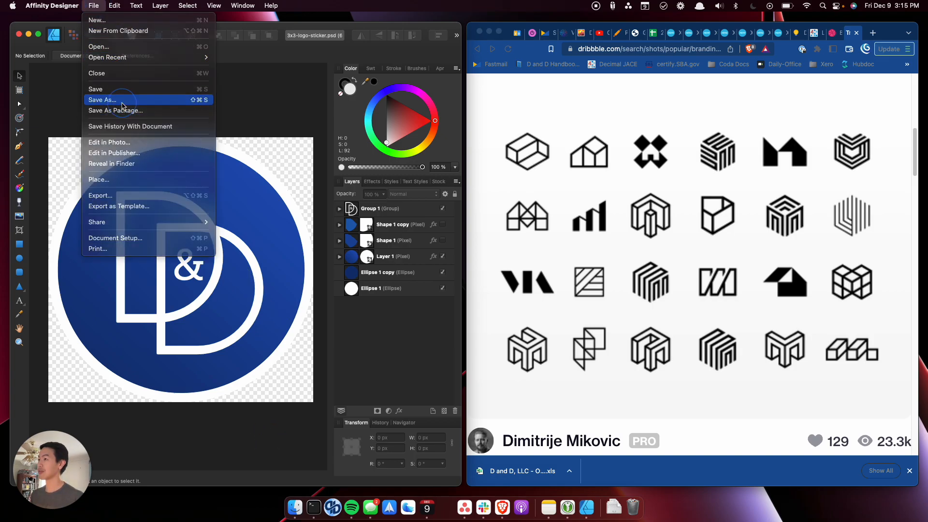
triple_click(479, 139)
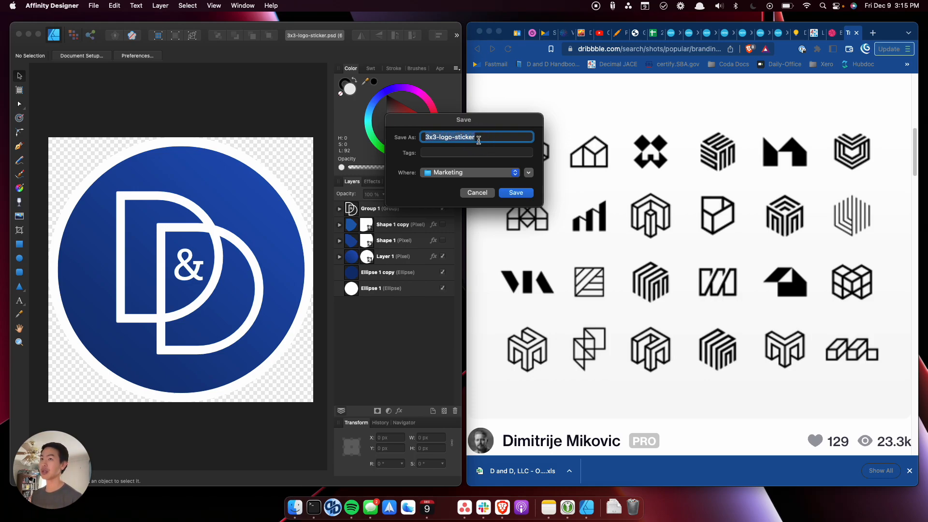
text(d-and-d-)
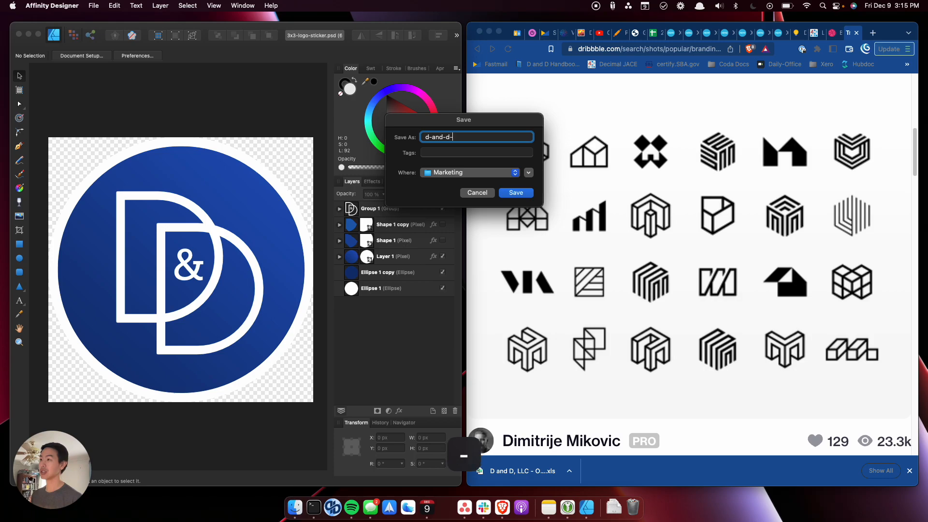
text(logo-2023)
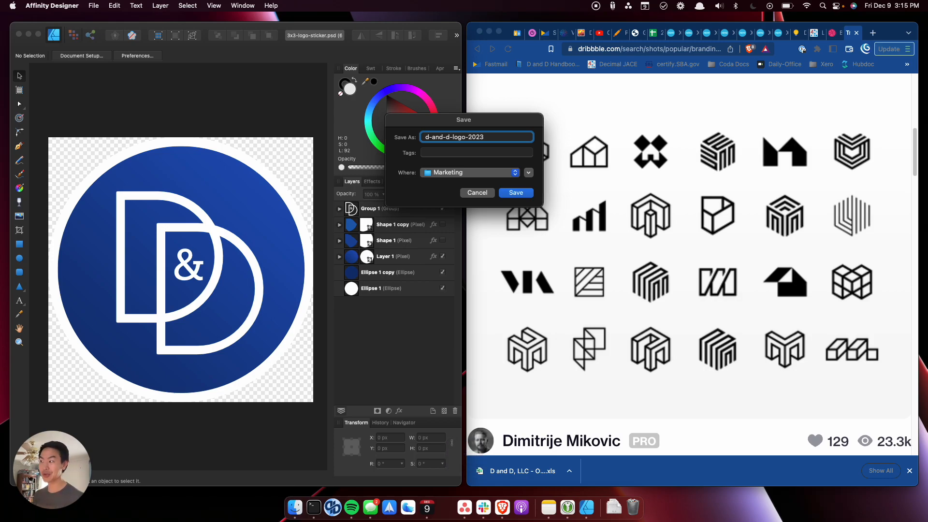
key(Return)
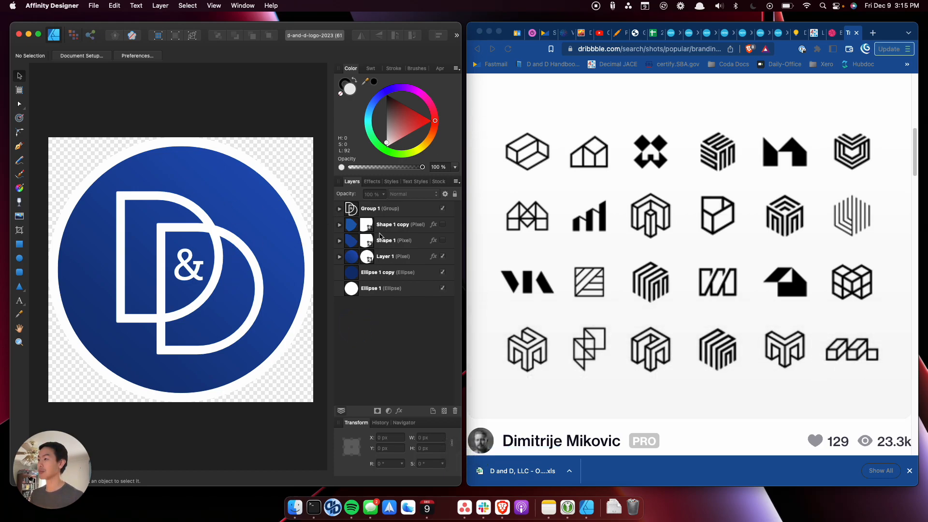
Step: Narrow the upper-left D in Group 1 to about 347 px wide by shifting its curved-side nodes inward
click(369, 208)
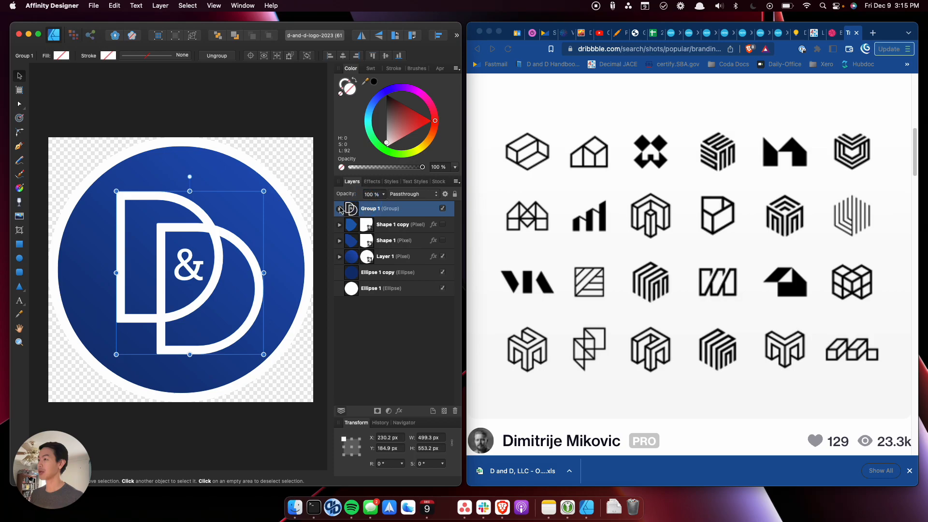
click(339, 209)
click(368, 245)
click(360, 257)
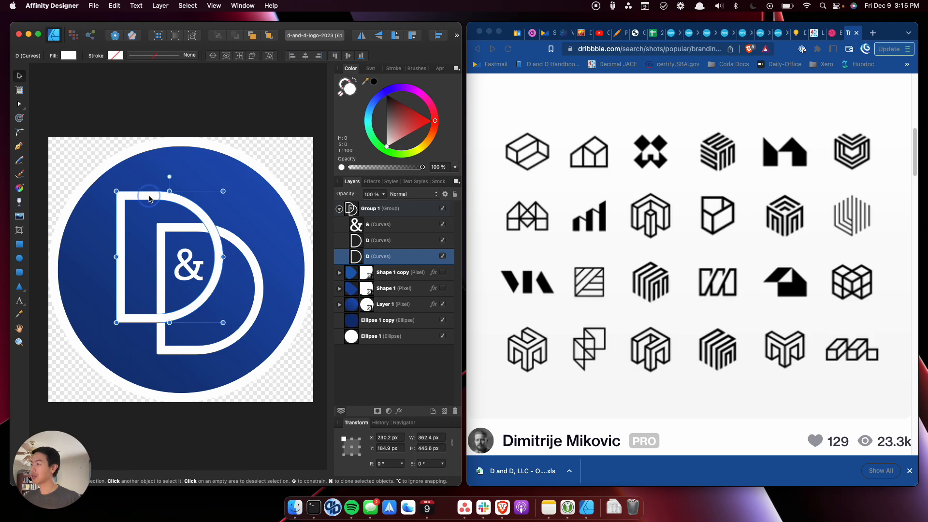
double_click(150, 198)
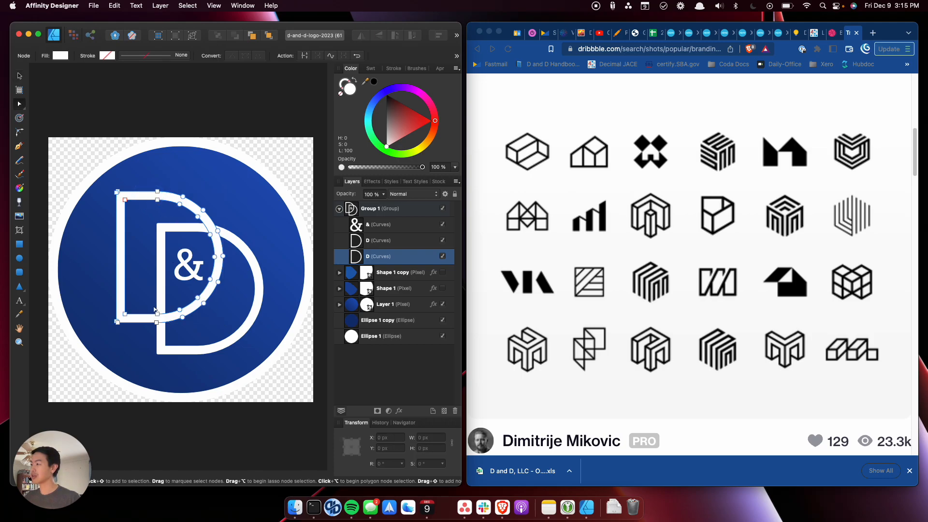
drag(147, 187, 226, 310)
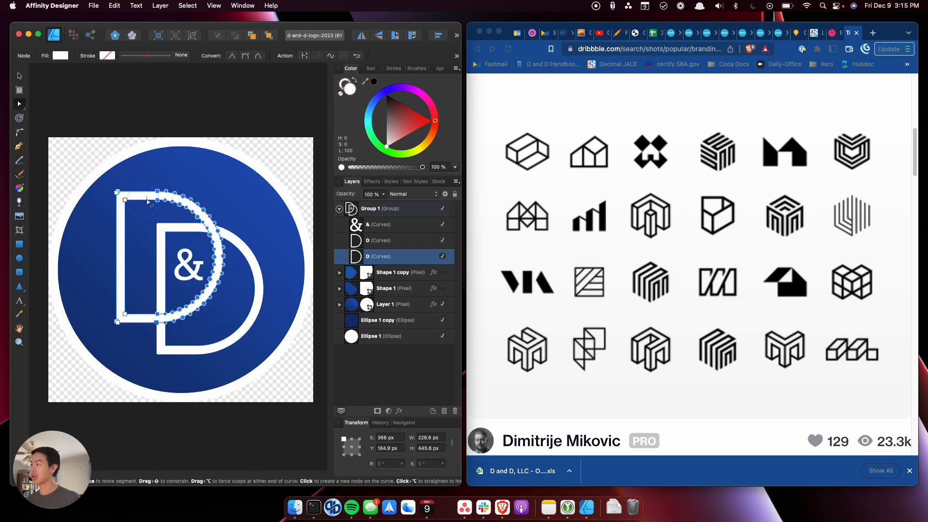
mouse_move(157, 201)
mouse_down()
mouse_move(143, 202)
mouse_move(154, 202)
mouse_up()
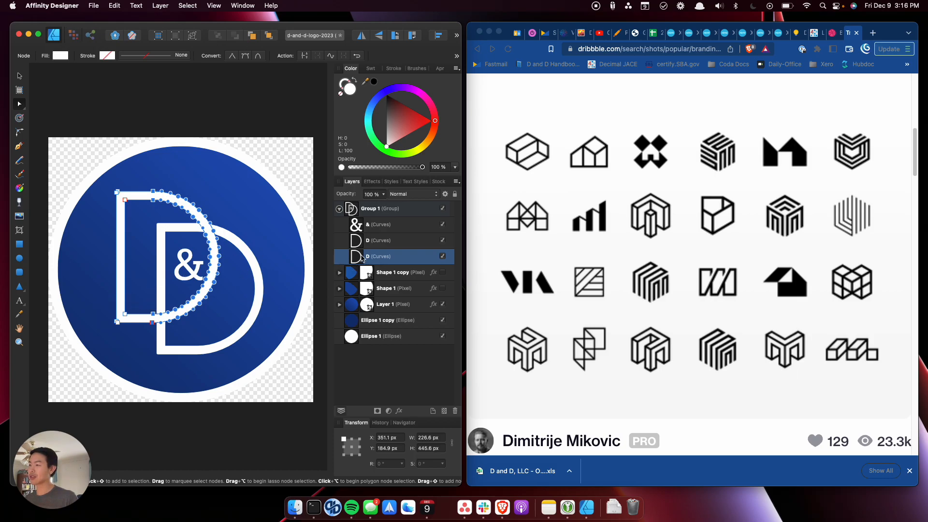
key(Escape)
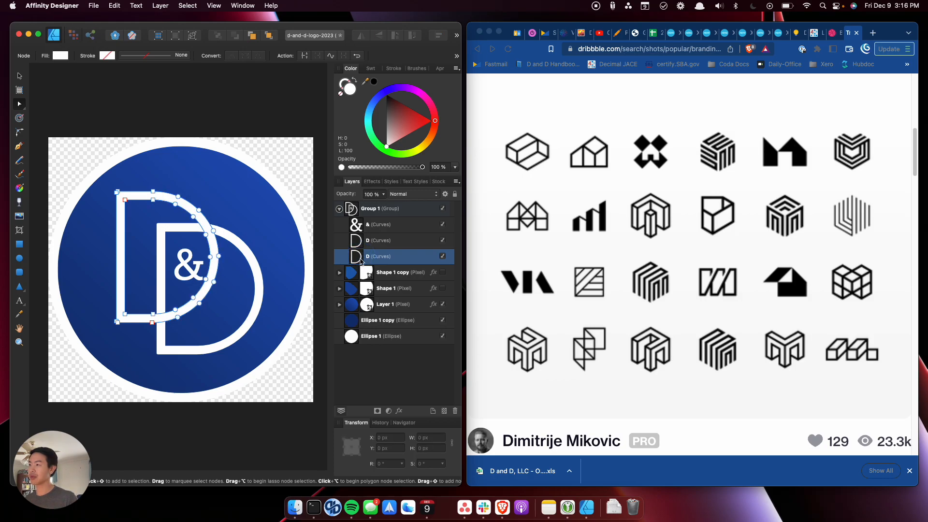
Step: Duplicate the narrowed D and move the copy out of Group 1 to the top of the layer stack
right_click(360, 261)
click(389, 350)
drag(360, 261, 343, 205)
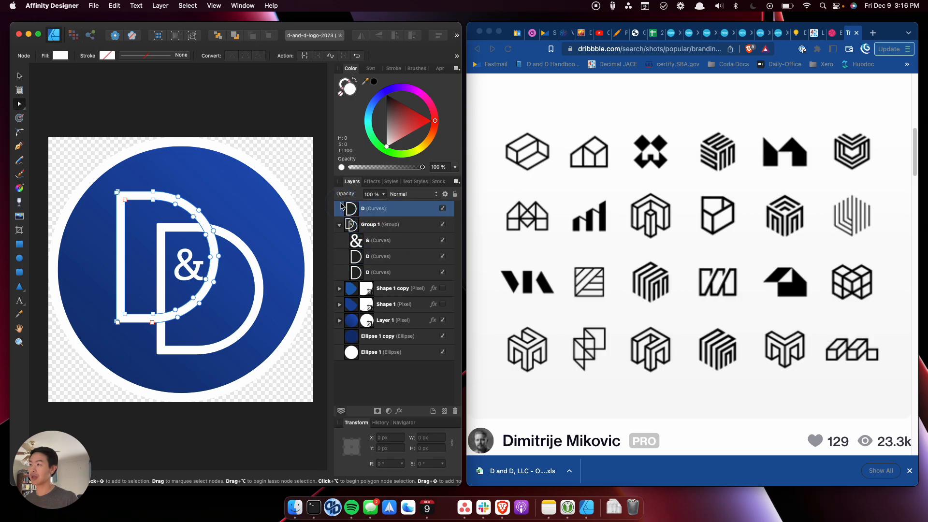
Step: Collapse Group 1 in the layer stack and hide it
click(353, 227)
click(339, 225)
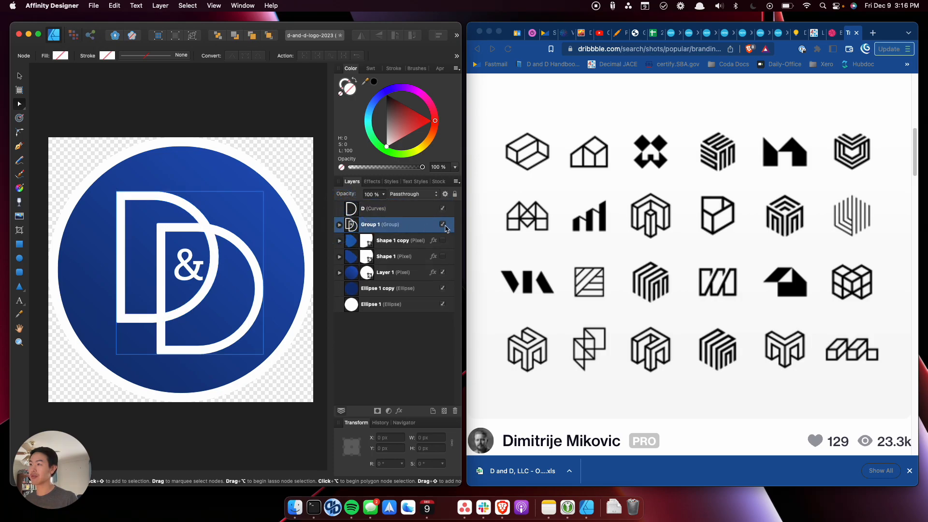
click(443, 225)
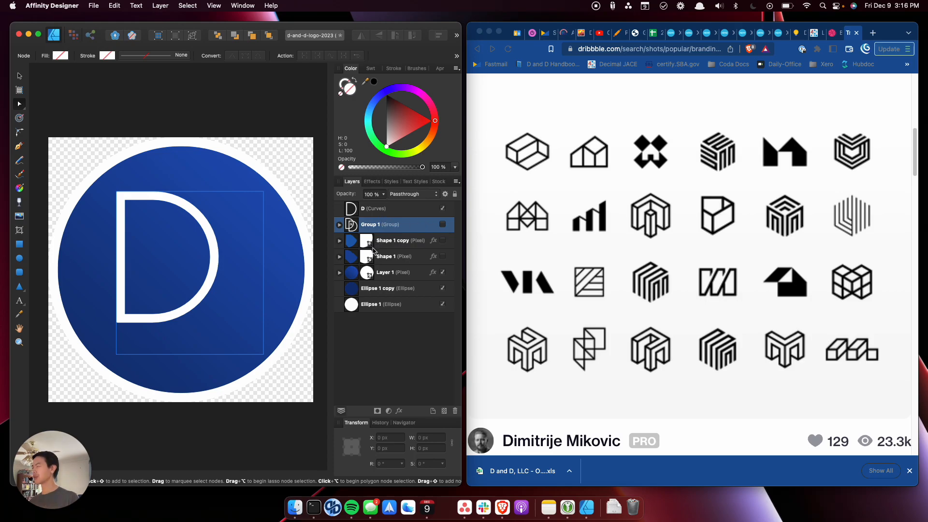
Step: Duplicate the ungrouped D and offset the copy down and to the right, at about X 341 px, Y 302.5 px
click(352, 209)
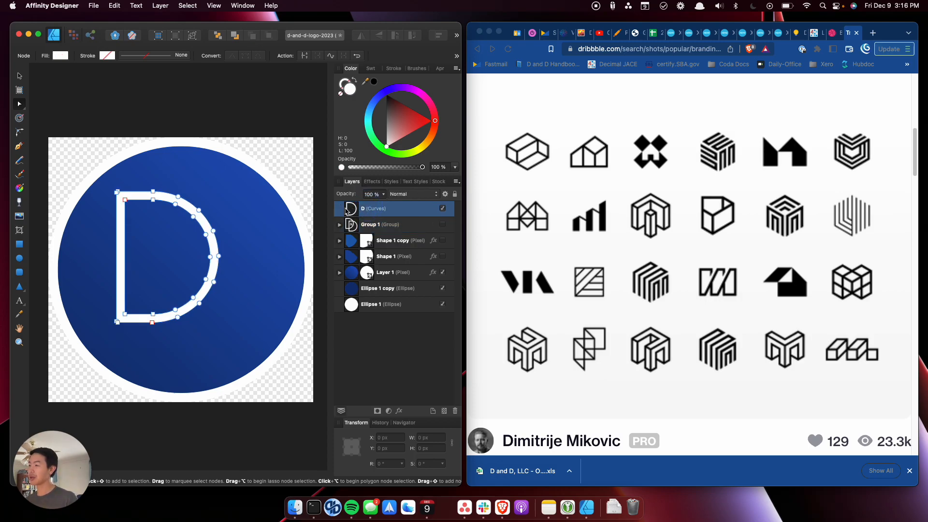
right_click(350, 212)
click(367, 296)
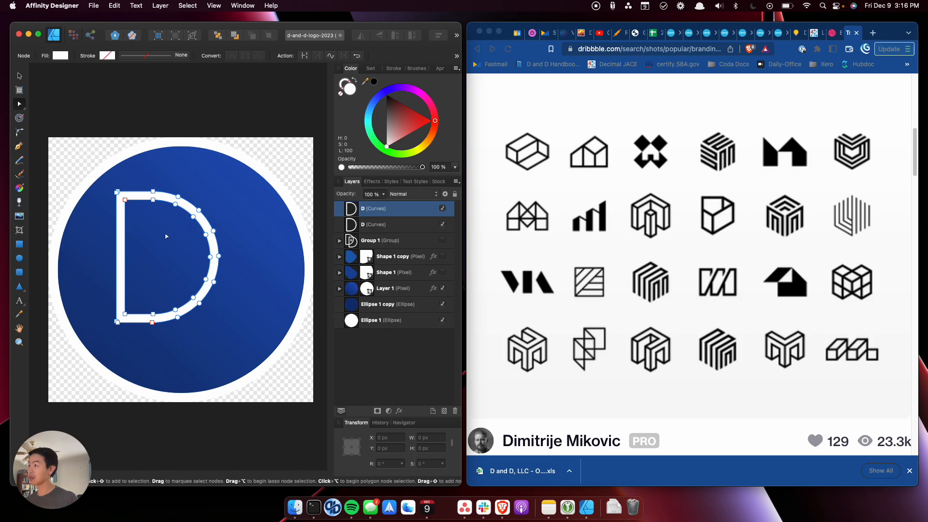
key(v)
drag(121, 244, 150, 266)
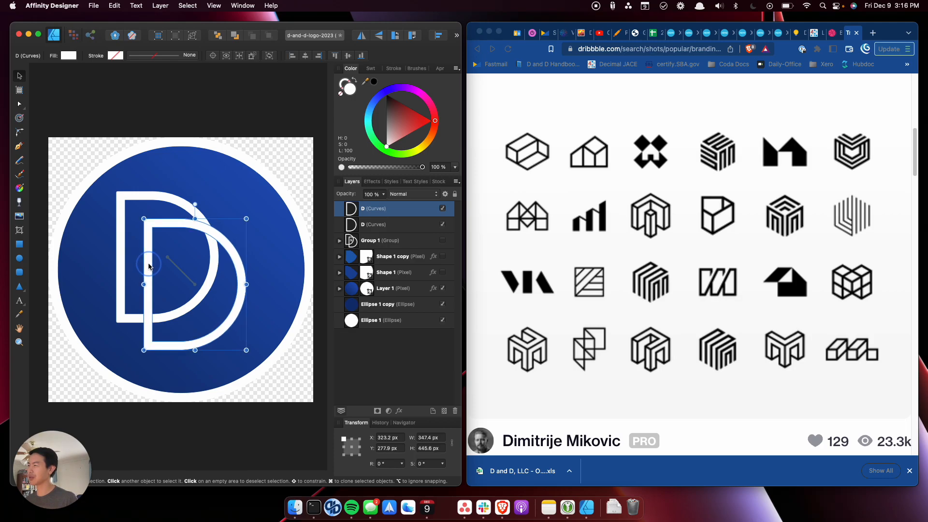
drag(150, 265, 152, 264)
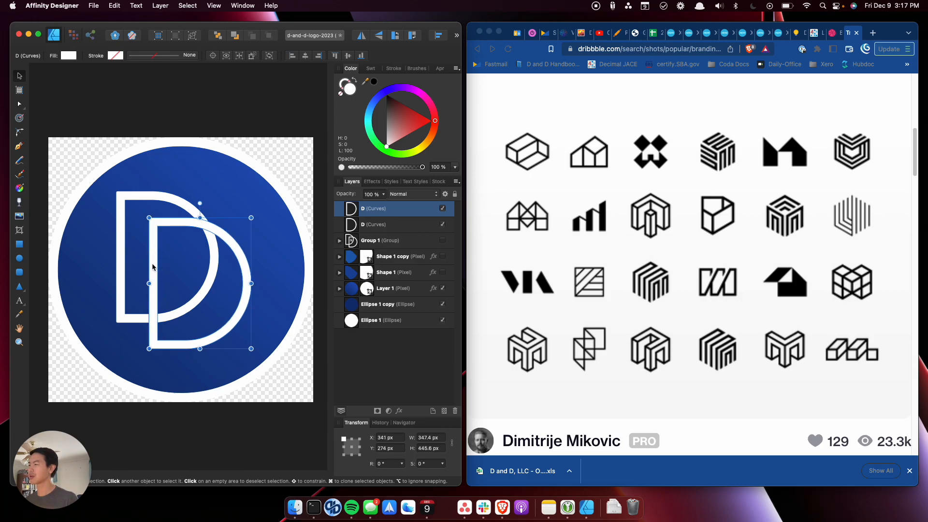
drag(153, 267, 154, 276)
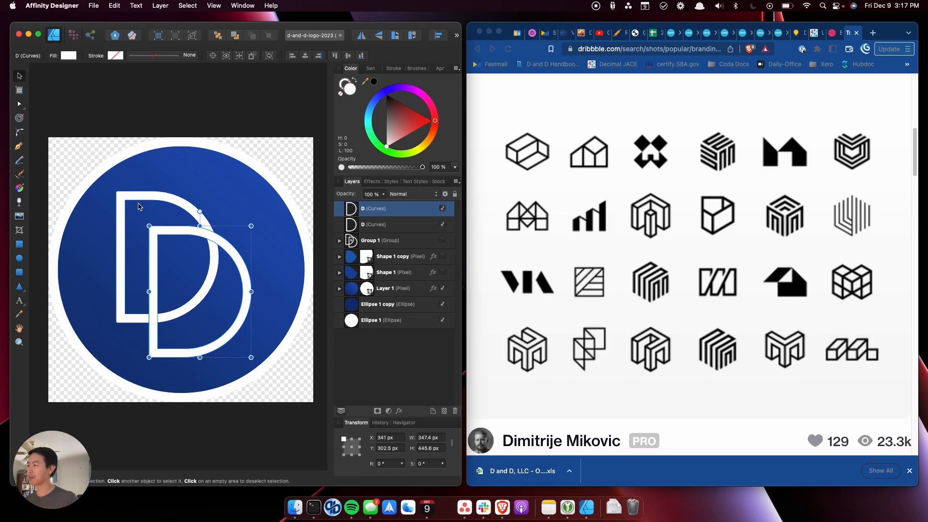
Step: Show the upper-left D's nodes and examine up close where its base crosses the other D's stem
click(138, 323)
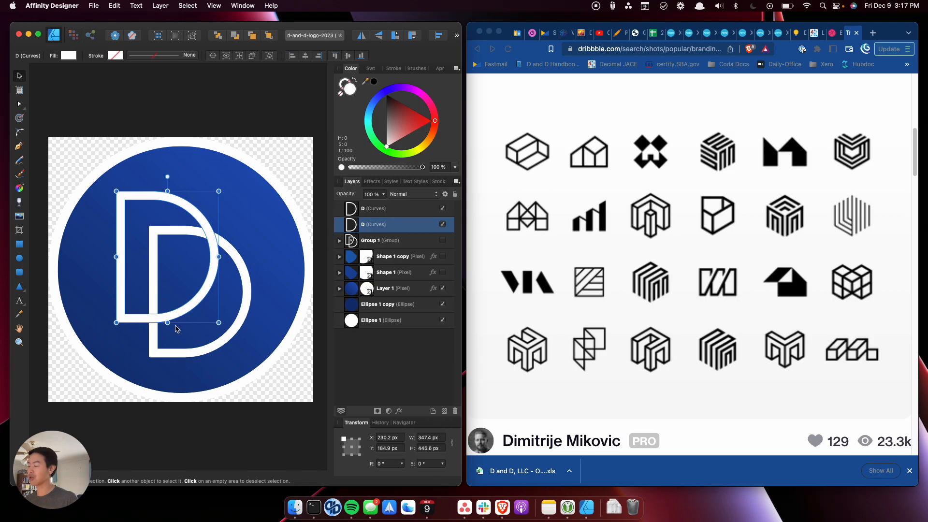
double_click(151, 320)
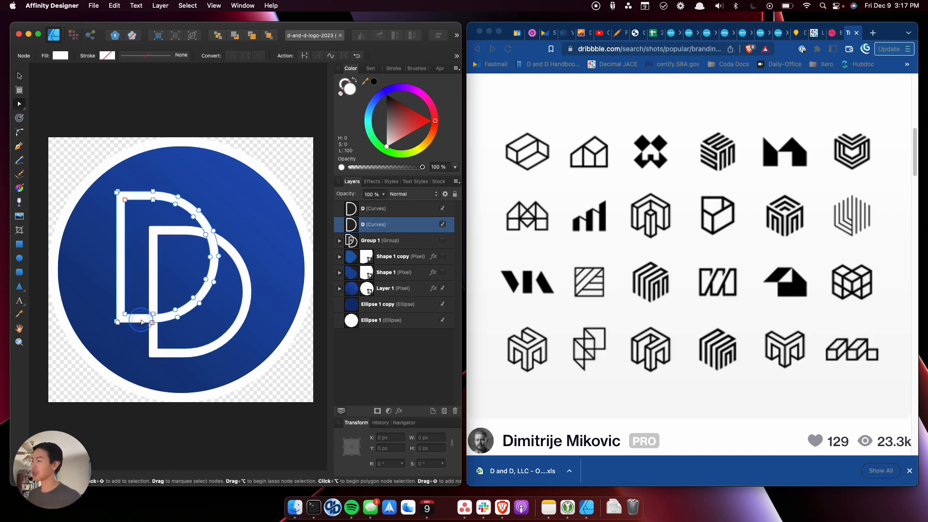
mouse_move(355, 227)
mouse_down()
mouse_move(350, 203)
mouse_move(349, 225)
mouse_up()
scroll(130, 329, down, 1)
scroll(132, 328, up, 1)
scroll(136, 328, down, 1)
scroll(136, 329, up, 3)
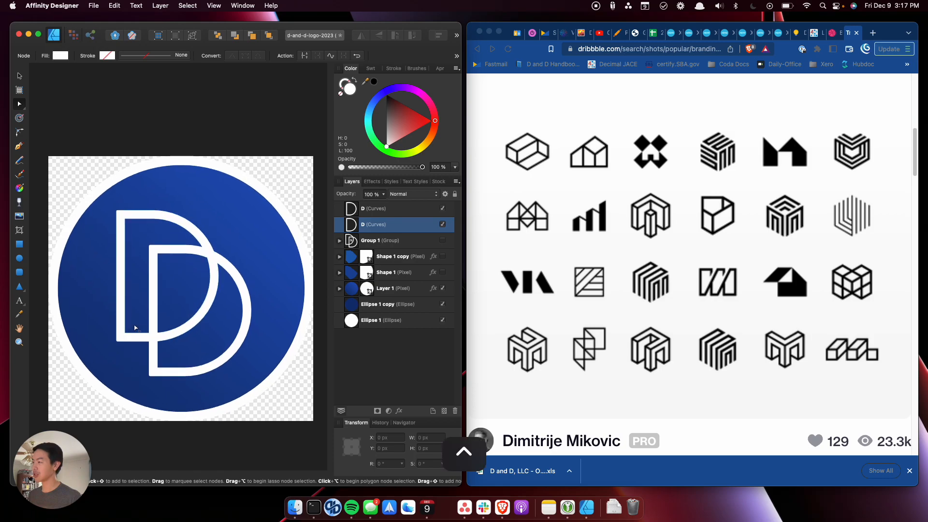
scroll(135, 328, down, 1)
scroll(141, 328, up, 5)
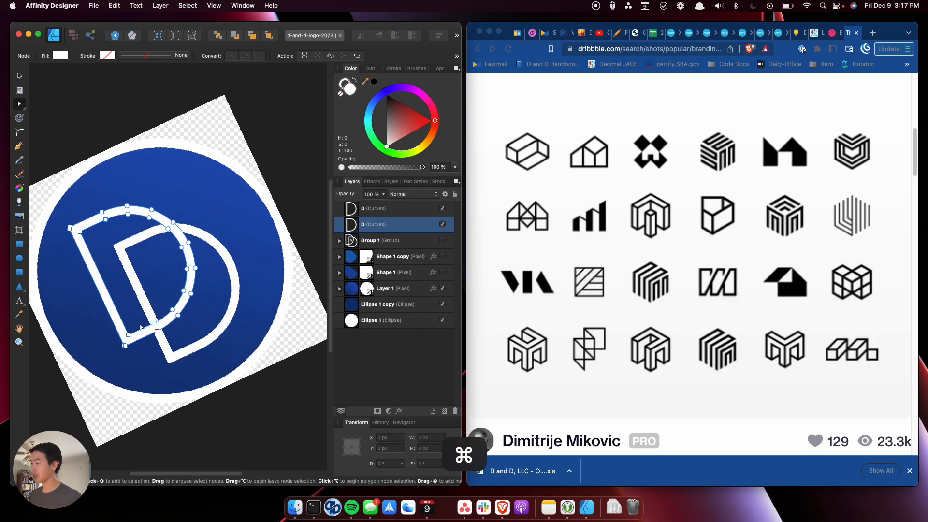
scroll(140, 327, down, 4)
scroll(141, 327, up, 2)
scroll(142, 327, down, 3)
scroll(143, 327, down, 1)
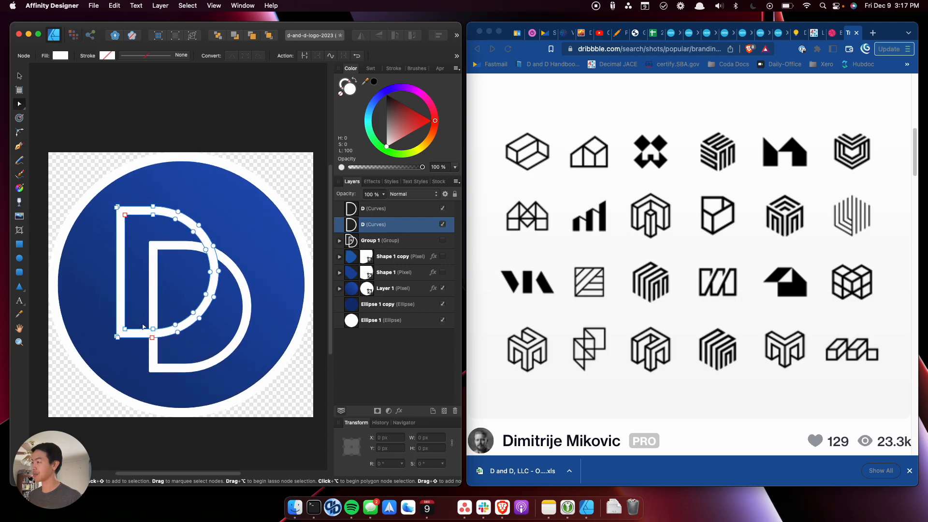
key(super)
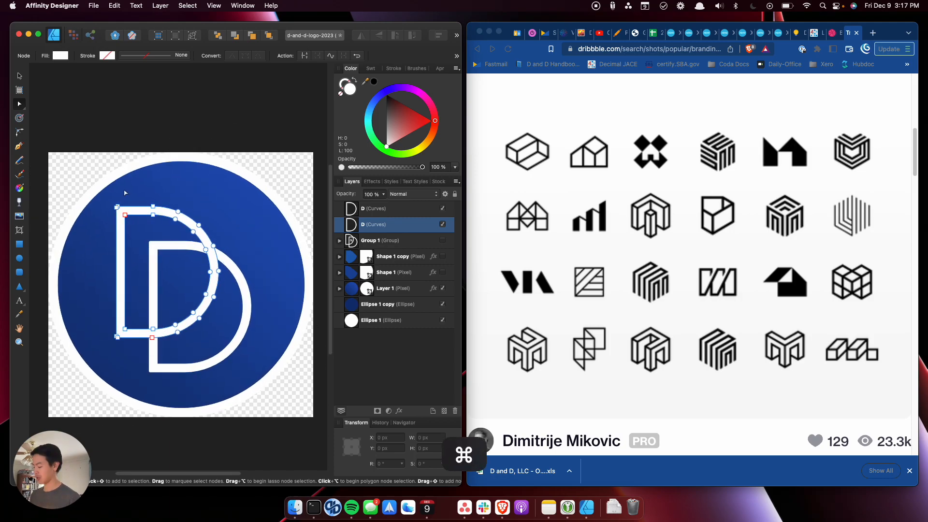
scroll(125, 193, up, 5)
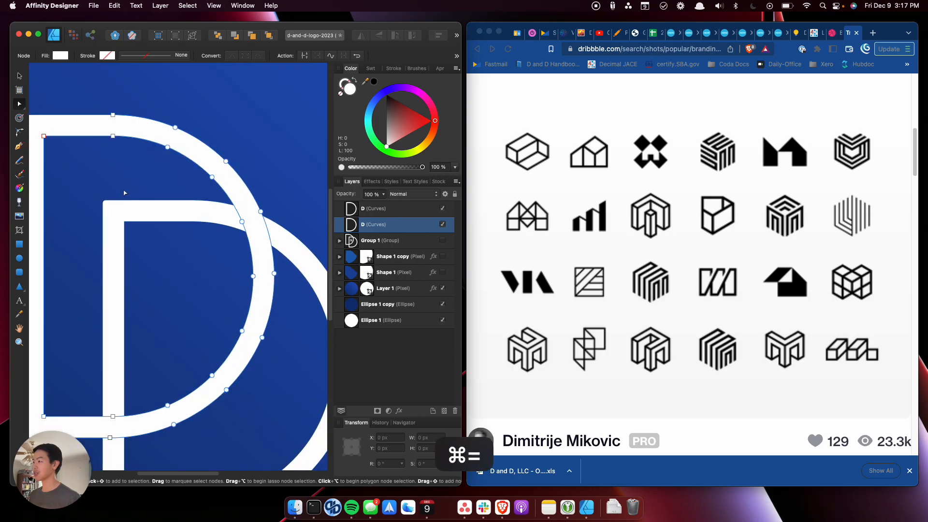
key(super+equal)
key(super+equal)
key(super+equal)
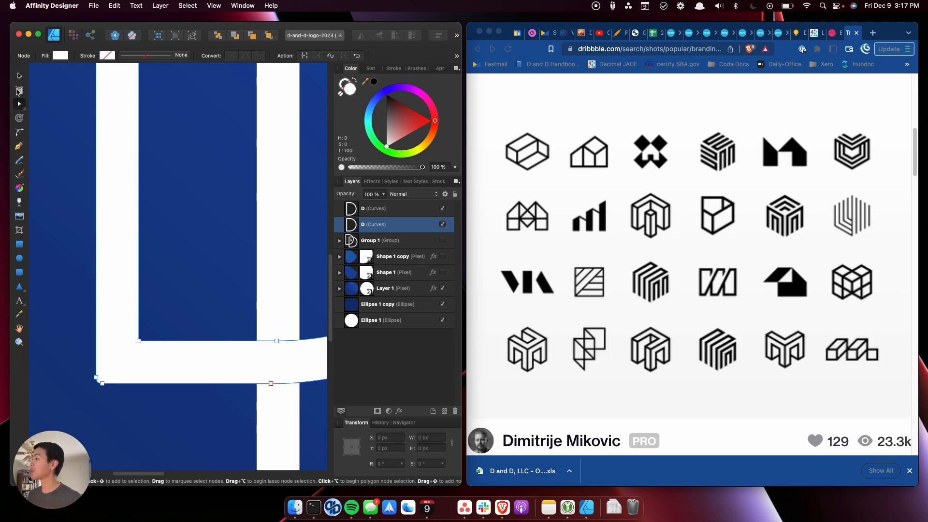
click(20, 133)
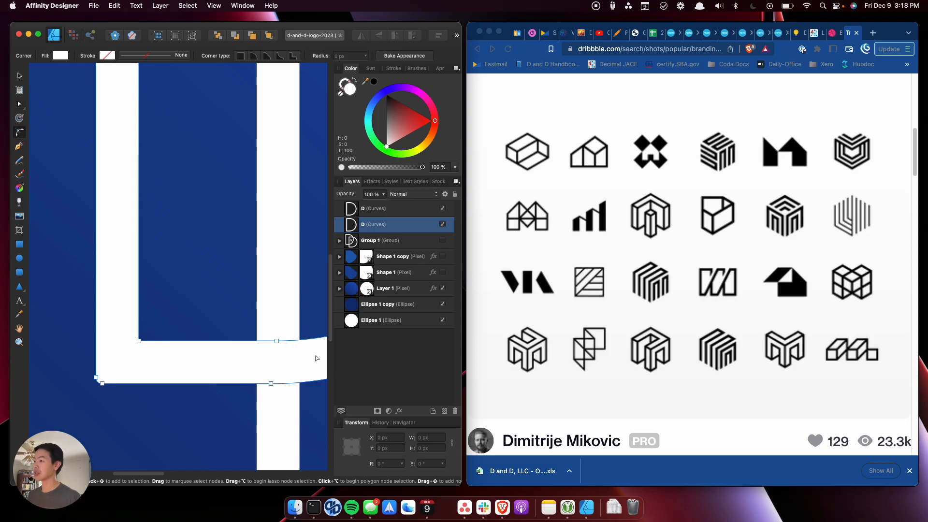
click(265, 343)
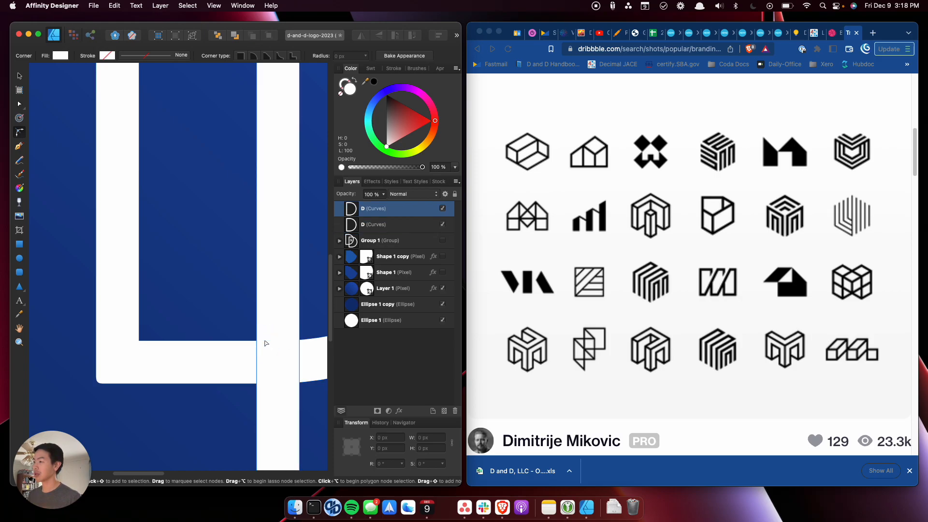
click(238, 351)
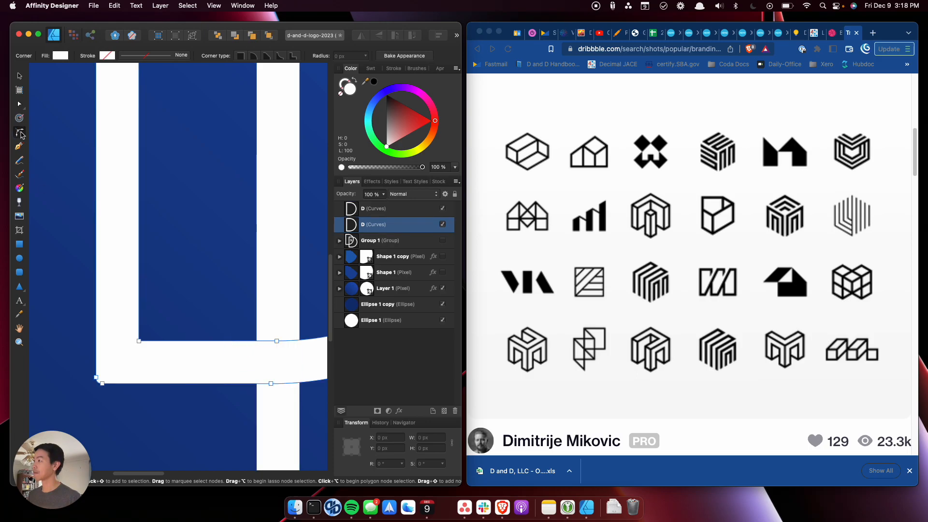
click(19, 147)
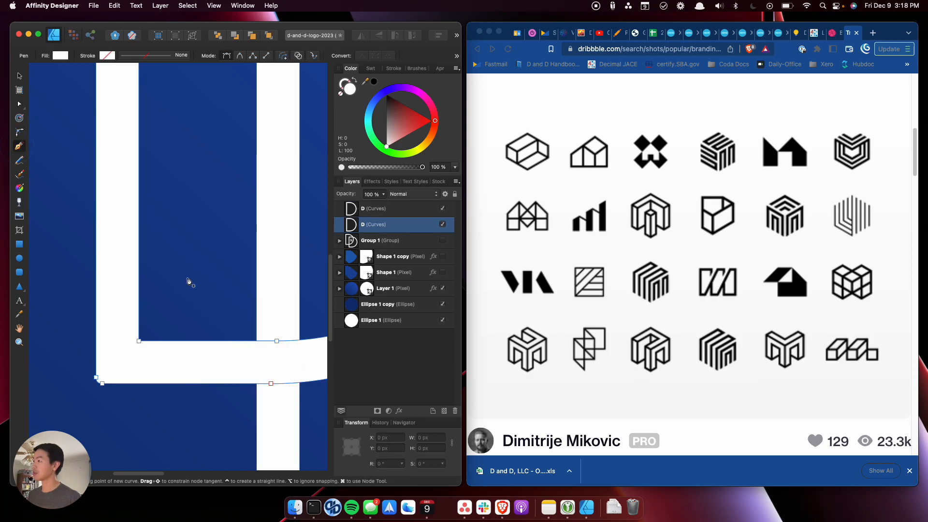
click(263, 341)
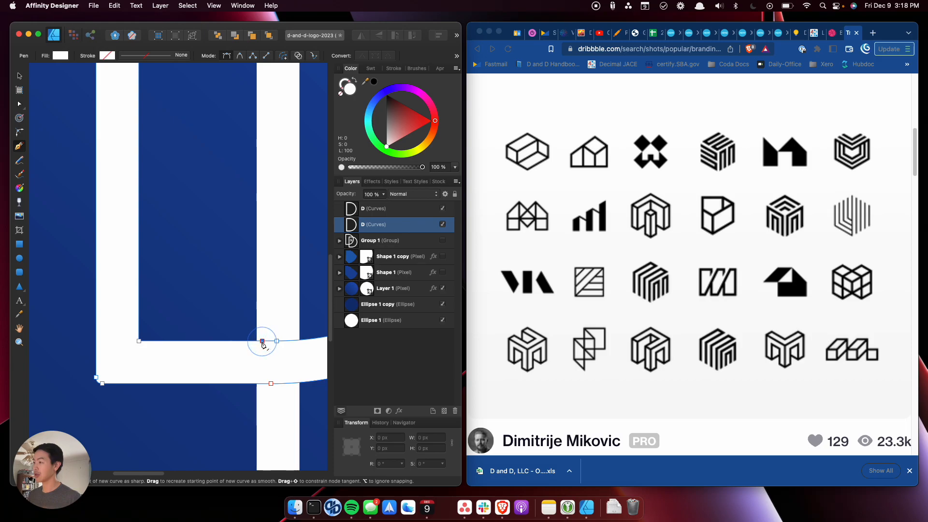
click(261, 383)
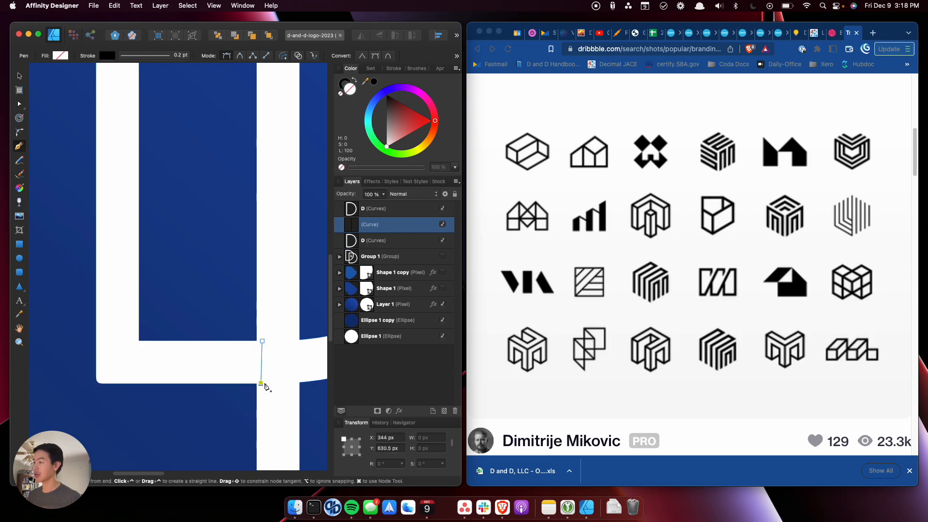
key(super+z)
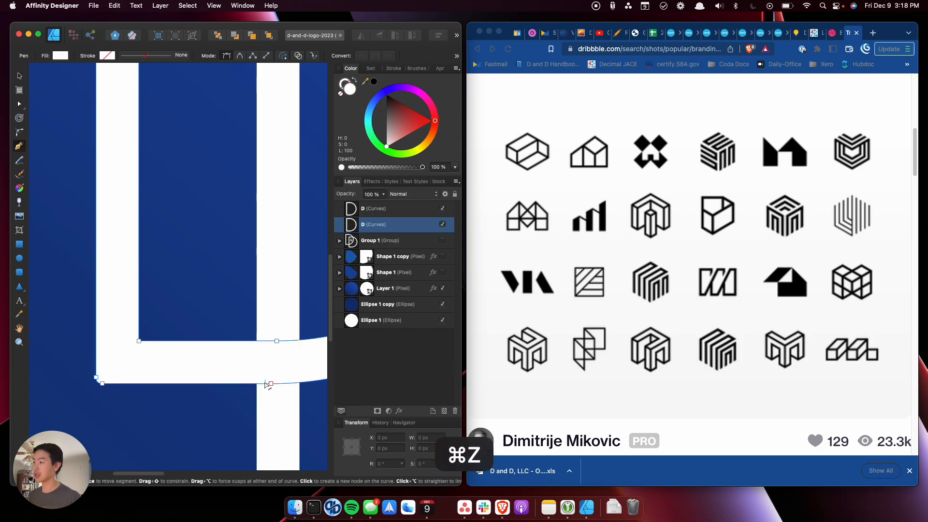
Step: Add a node to each horizontal edge of the upper-left D's base at the overlap with the other stem, at about X 345 px
key(ctrl)
key(shift)
key(alt)
key(super)
super+click(262, 342)
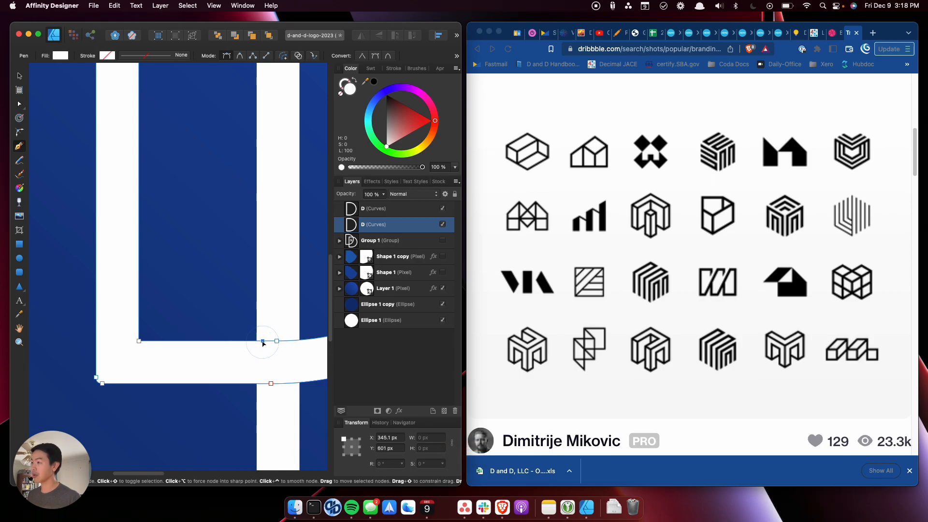
super+click(263, 384)
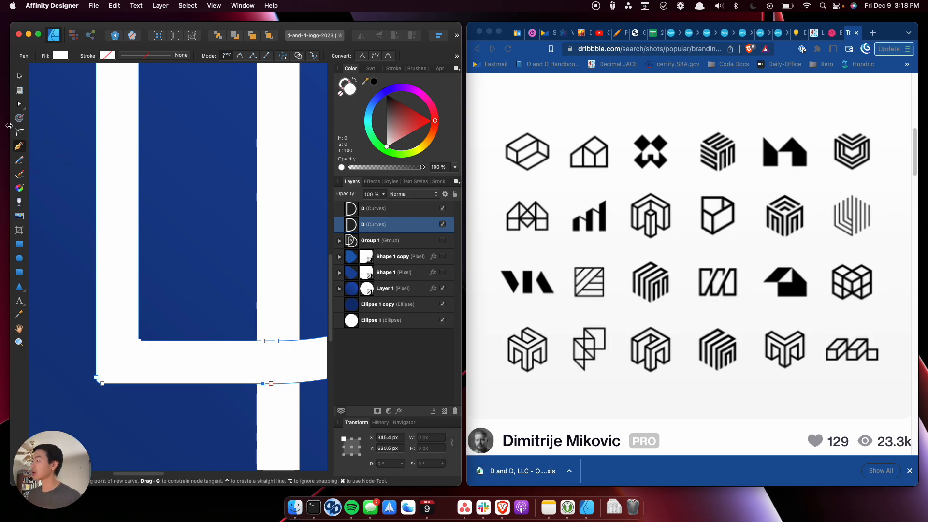
Step: Draw a rectangle about 82.1 × 74.6 px over the upper-left D's base and move it to about X 274.3 px, Y 569.3 px
click(19, 245)
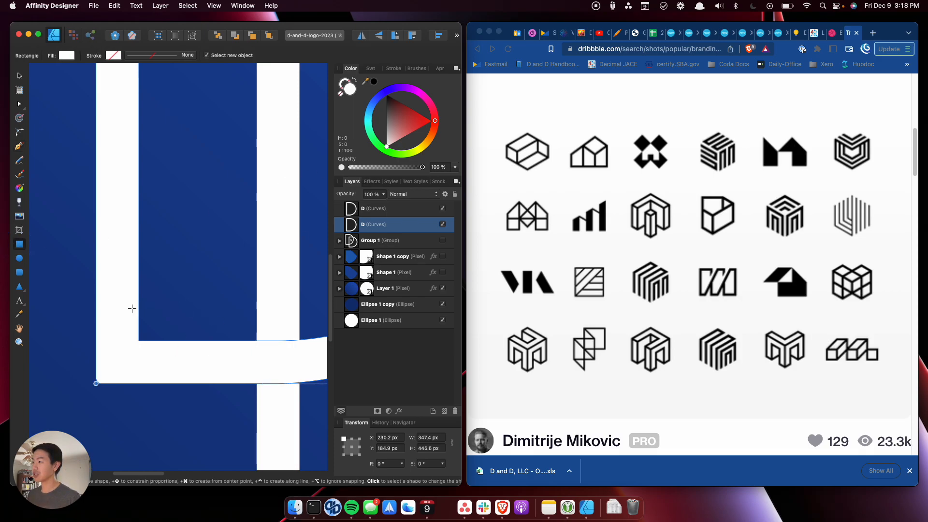
drag(139, 300, 257, 409)
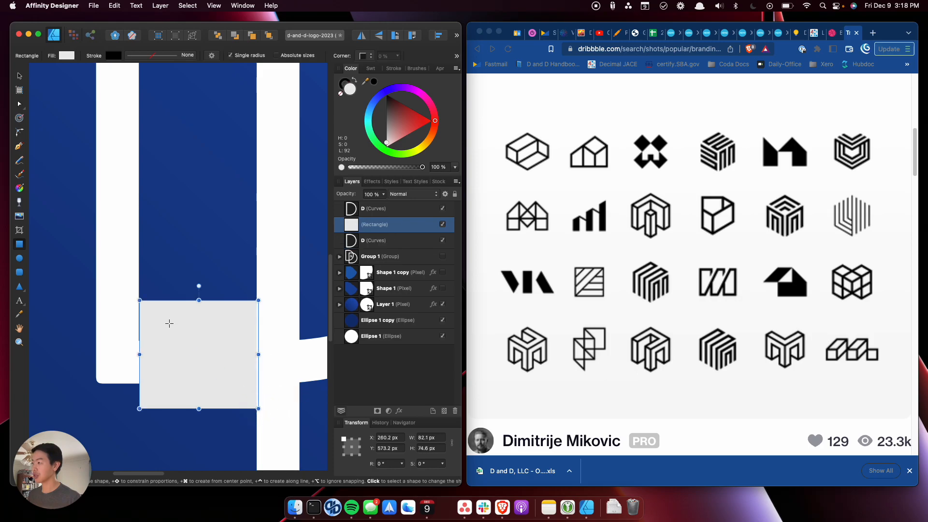
click(23, 77)
mouse_move(215, 375)
mouse_down()
mouse_move(207, 368)
mouse_move(216, 366)
mouse_up()
click(123, 288)
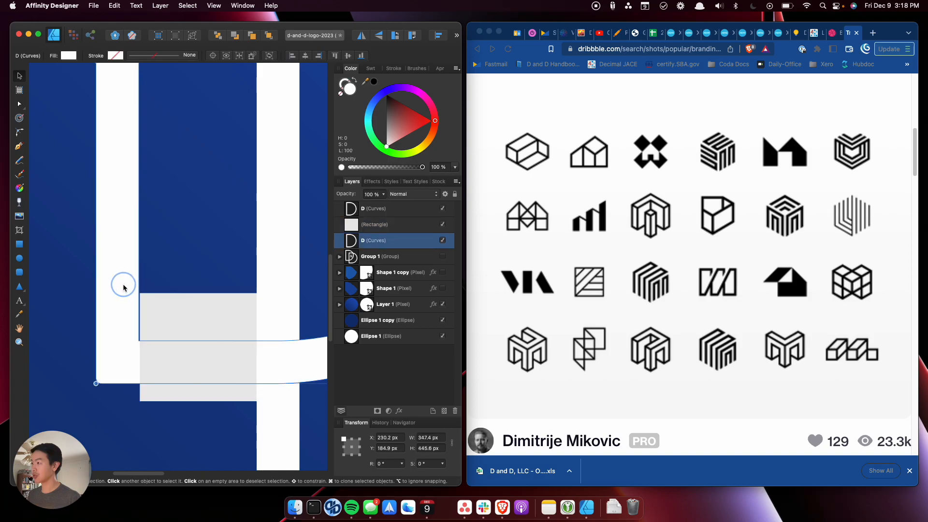
drag(159, 323, 181, 324)
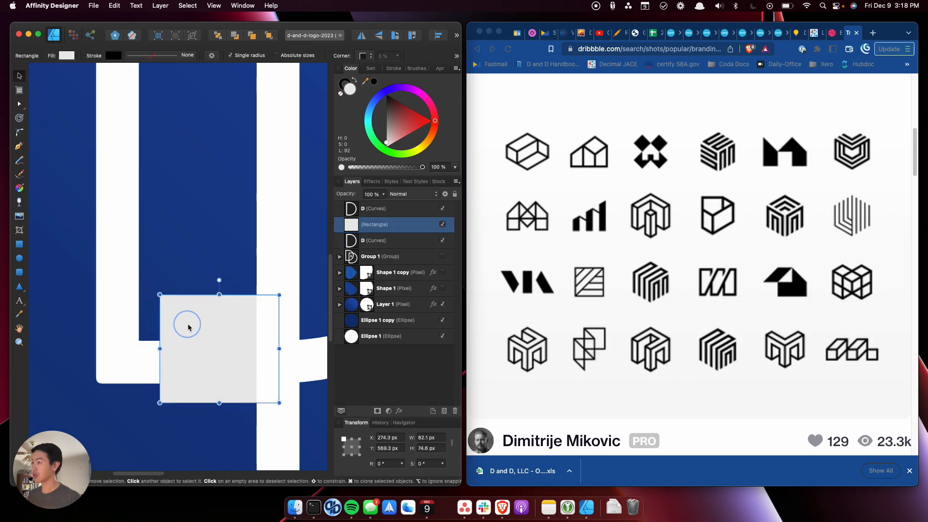
click(356, 211)
Step: Place a vertical ruler guide at the upper-left D's inner lower corner and move the rectangle against it, at X 259.8 px, Y 568.5 px
click(129, 325)
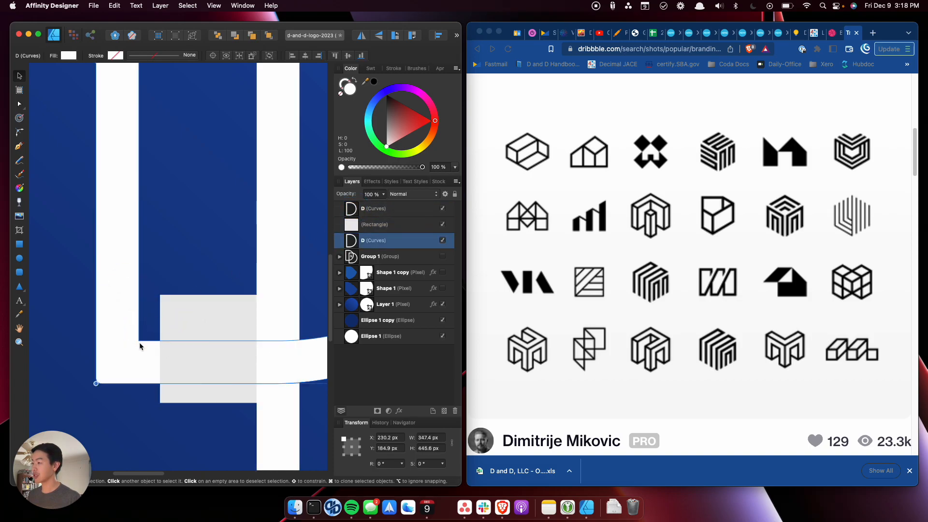
key(a)
click(139, 341)
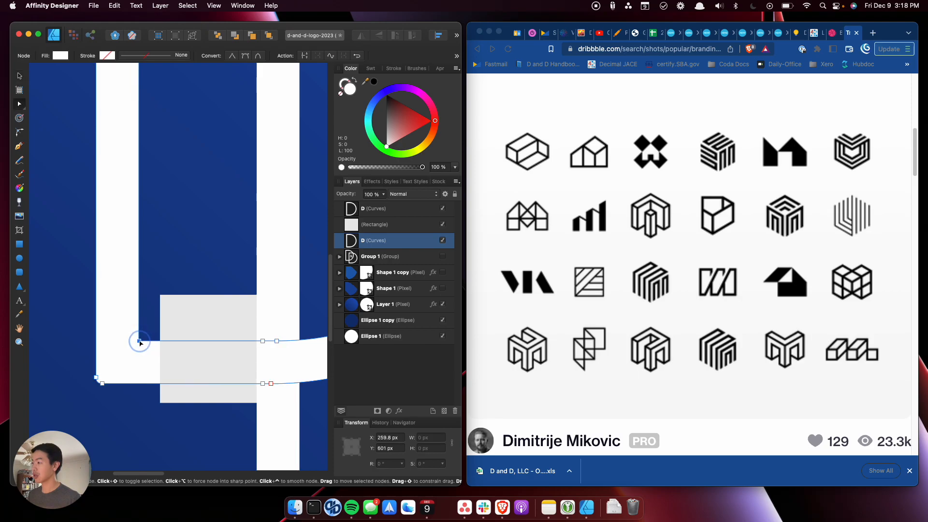
key(super+r)
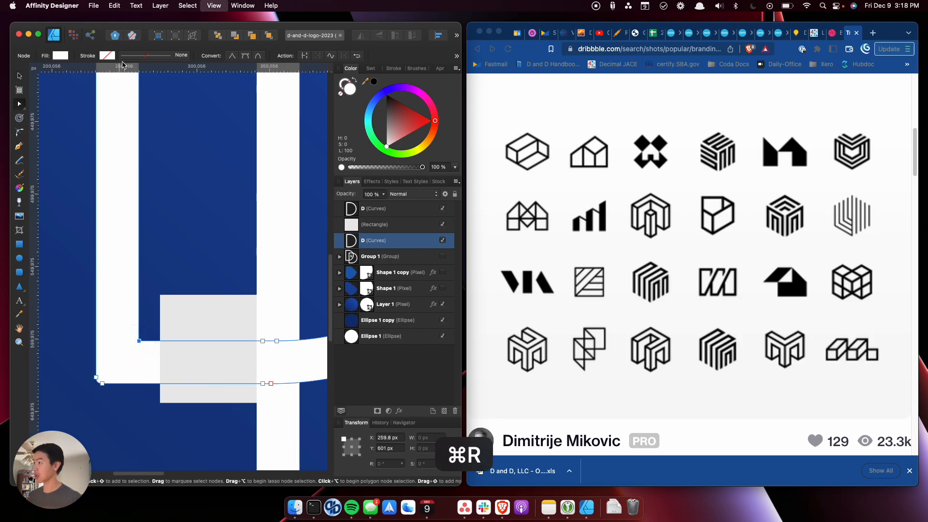
drag(35, 266, 139, 268)
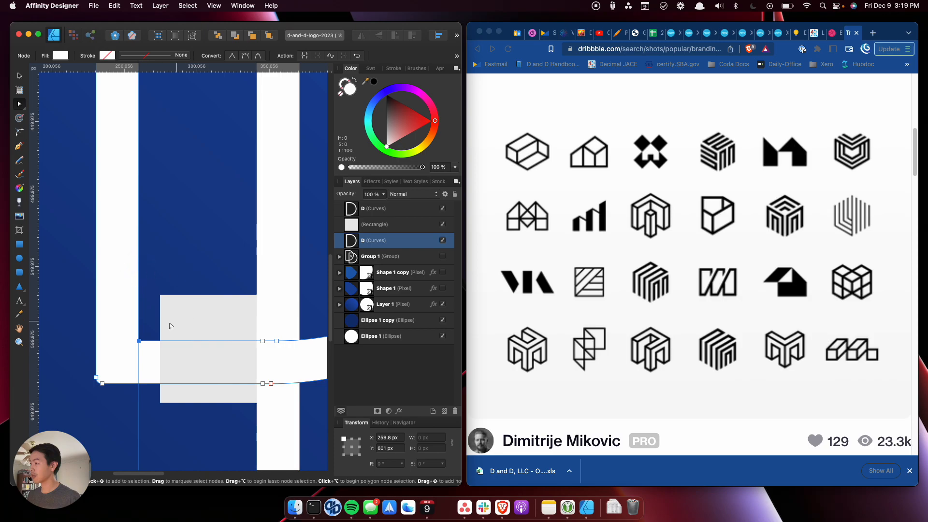
click(393, 230)
drag(216, 337, 201, 333)
Step: Open the Snapping Manager with snapping enabled and move the rectangle away from the guide to about X 274.6 px, Y 570.5 px
click(243, 5)
mouse_move(217, 4)
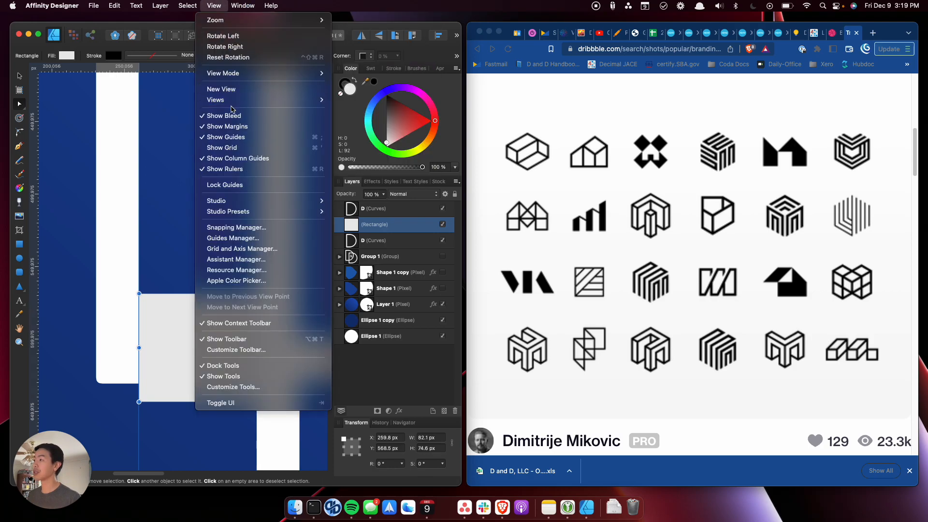
click(274, 226)
click(398, 120)
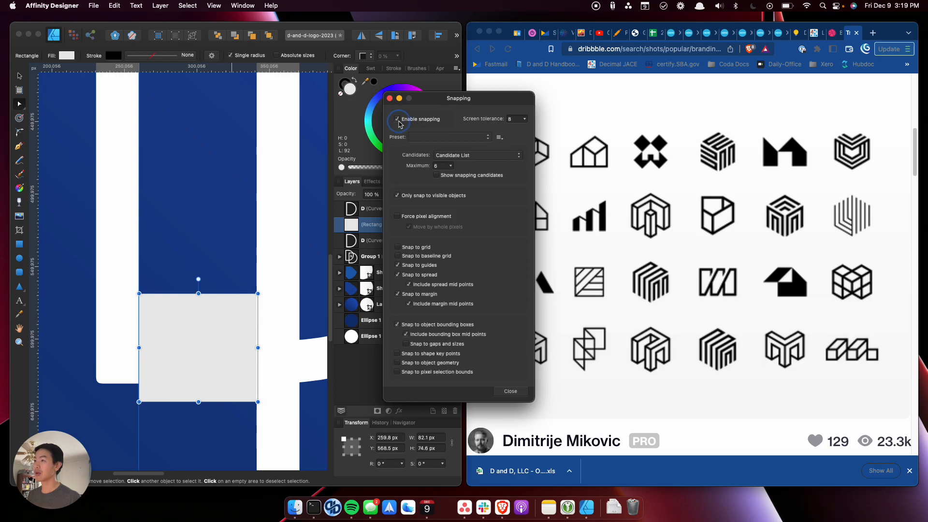
drag(446, 100, 559, 55)
click(171, 365)
drag(178, 359, 201, 354)
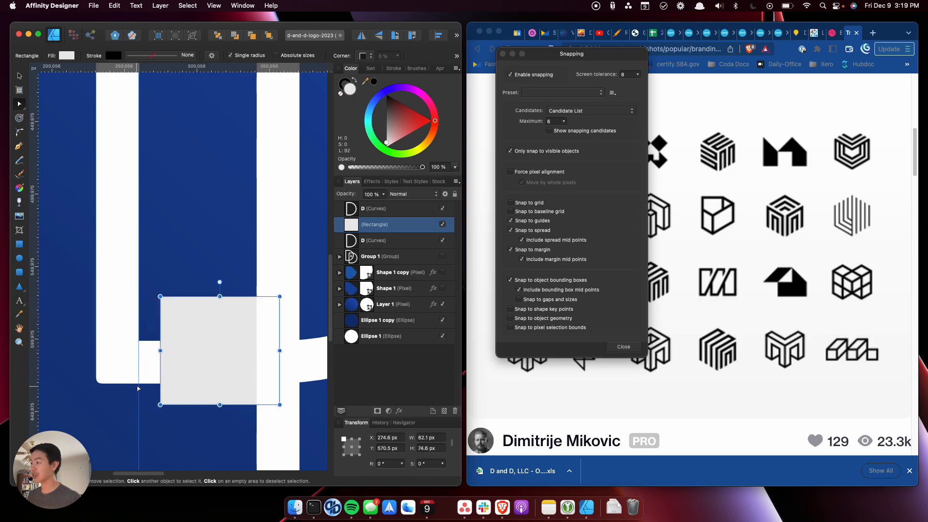
Step: Select the upper-left D and fine-tune the vertical guide at close range to match the inner edge of its stem
click(115, 373)
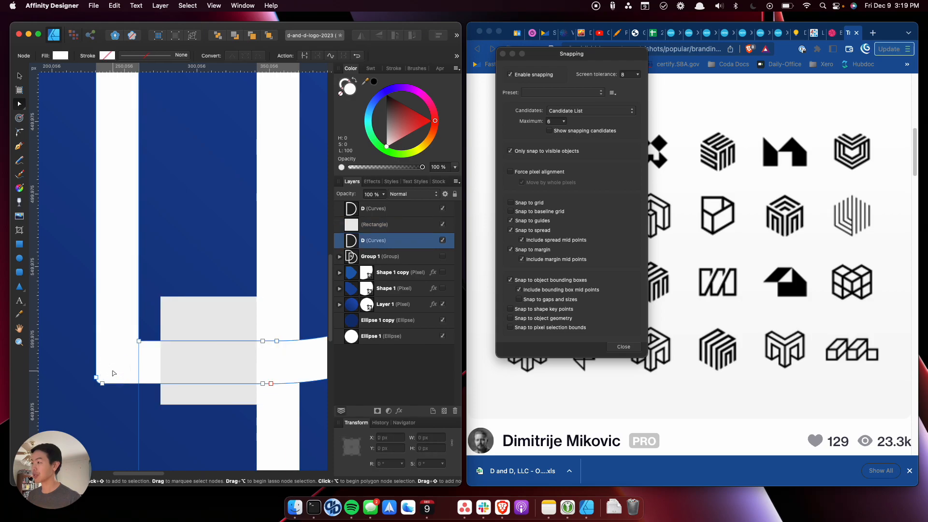
key(super)
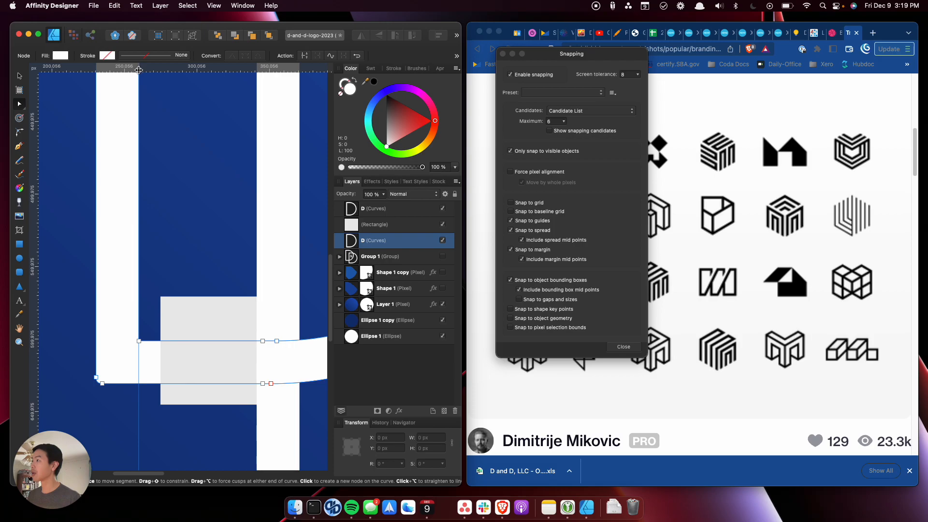
mouse_move(140, 69)
mouse_down()
mouse_move(149, 69)
mouse_move(139, 70)
mouse_up()
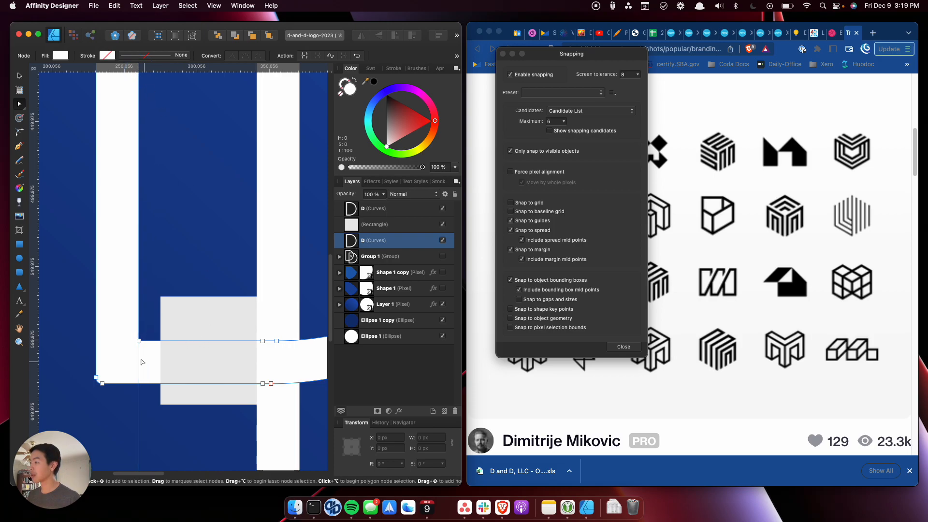
scroll(149, 350, up, 5)
scroll(149, 350, down, 5)
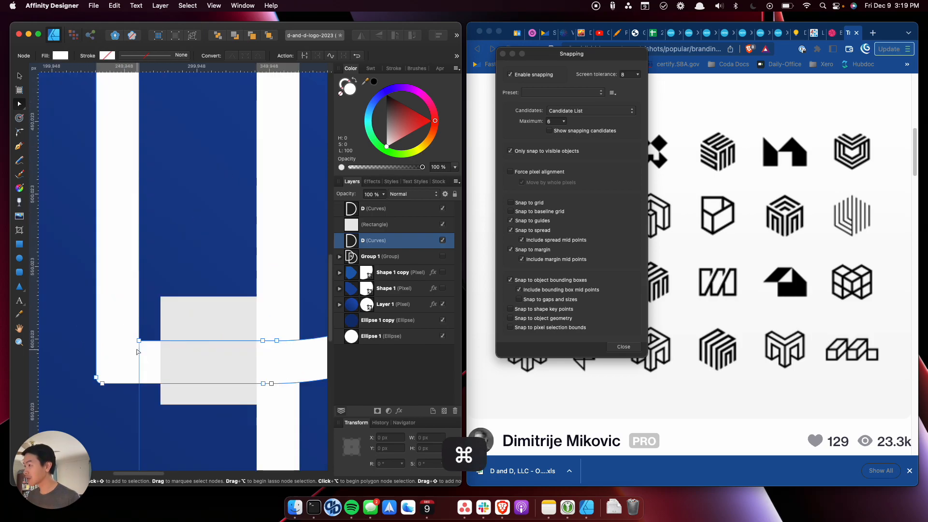
key(super+equal)
key(super+equal)
key(super+equal)
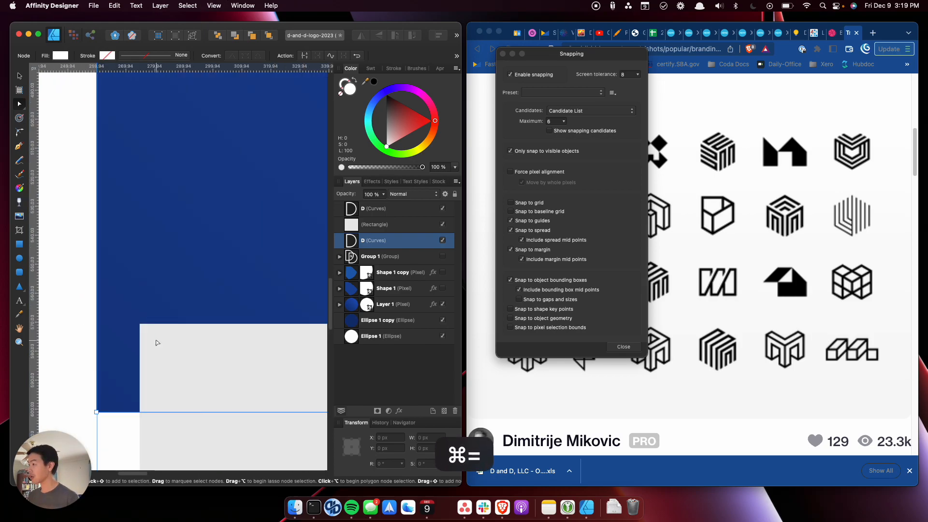
key(space)
drag(145, 352, 284, 227)
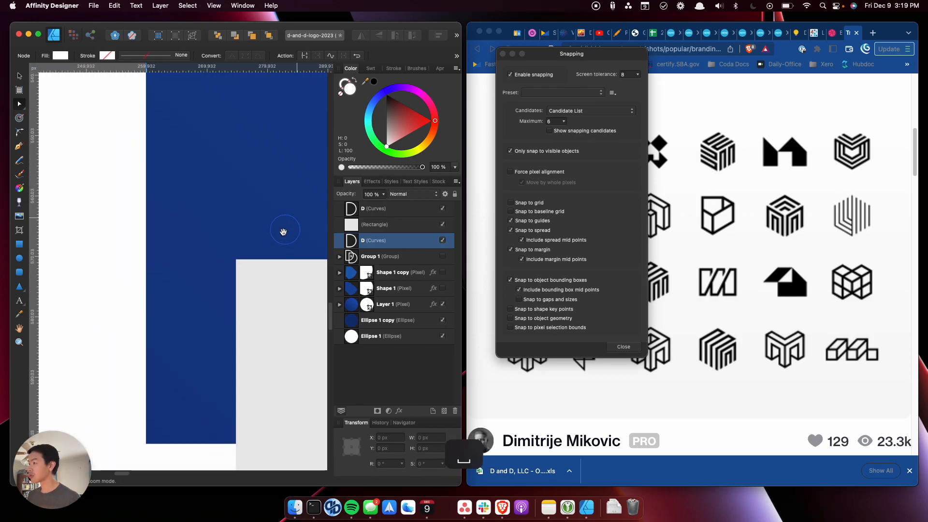
drag(184, 377, 203, 333)
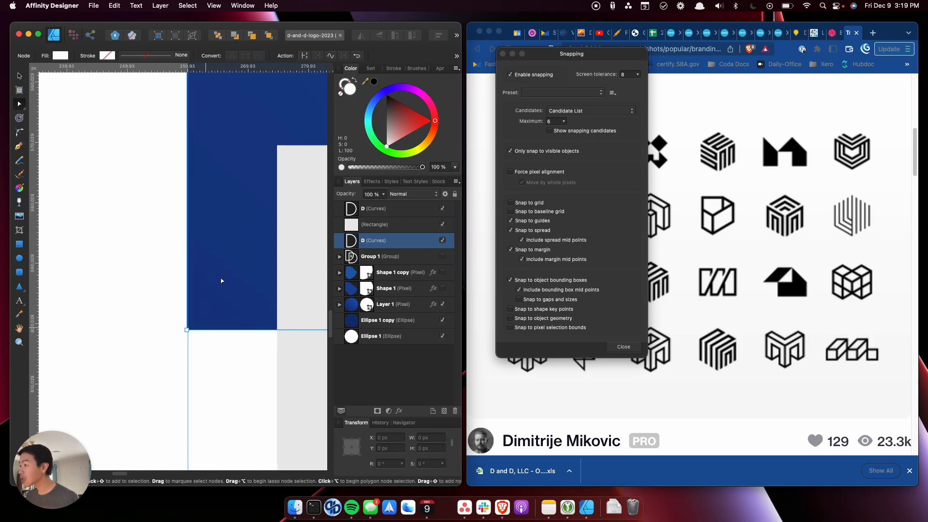
drag(187, 69, 186, 71)
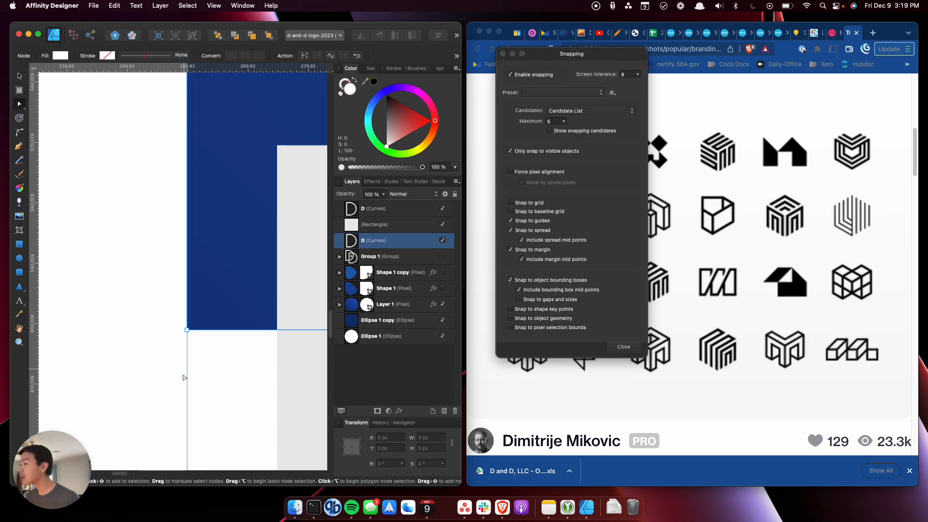
Step: Move the rectangle back so its left edge meets the guide, at about X 259.8 px, Y 569.9 px
click(302, 219)
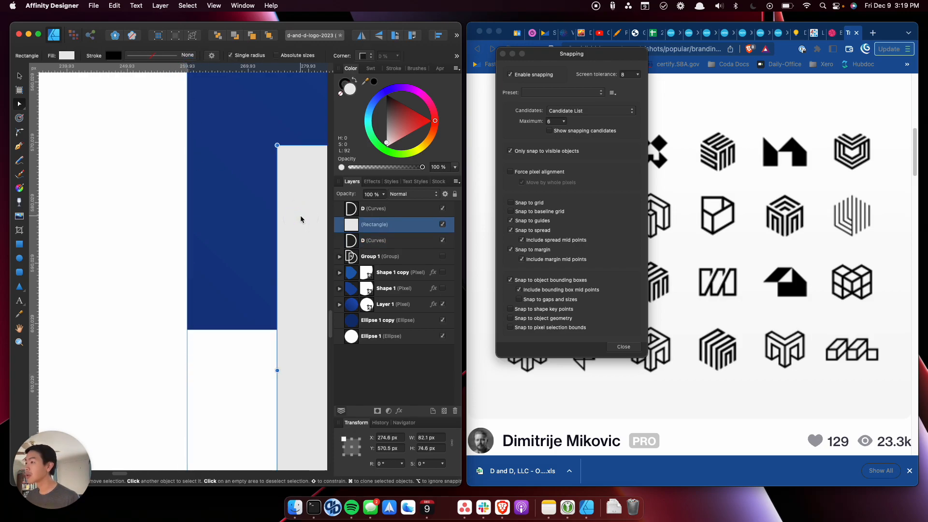
drag(304, 215, 215, 211)
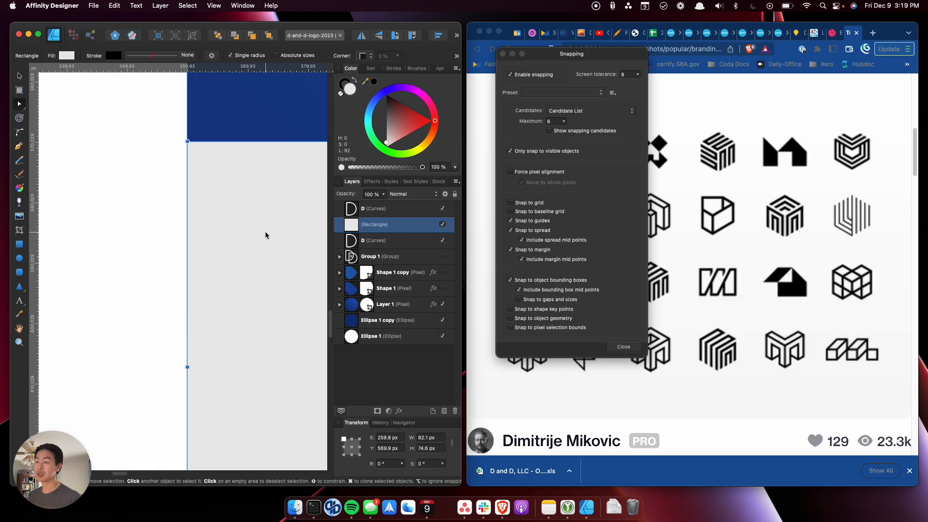
scroll(266, 237, up, 1)
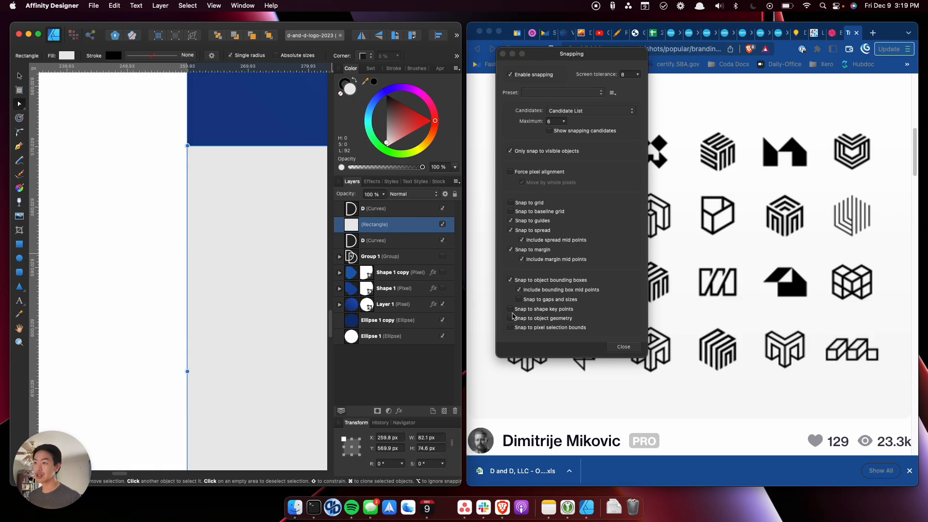
Step: Turn on Snap to shape key points and realign the vertical guide with the upper-left D's inner corner node
click(512, 312)
click(133, 310)
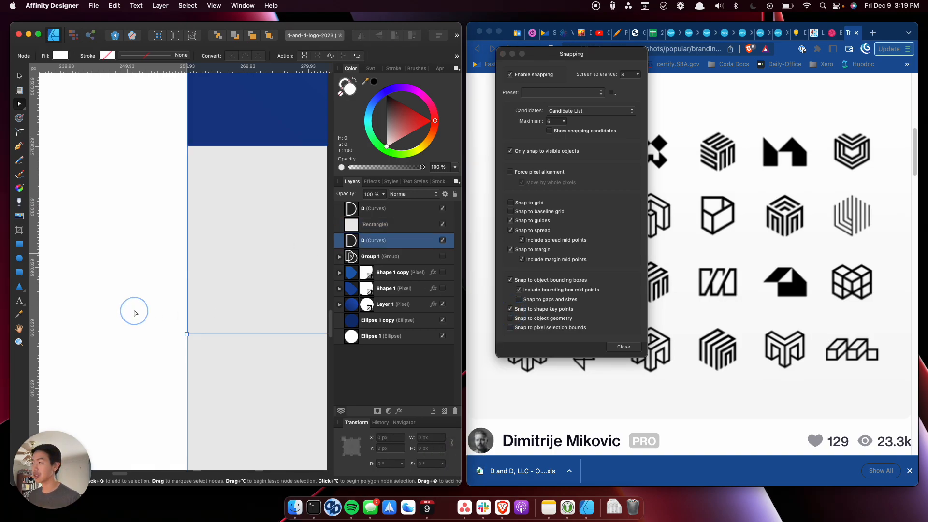
key(super)
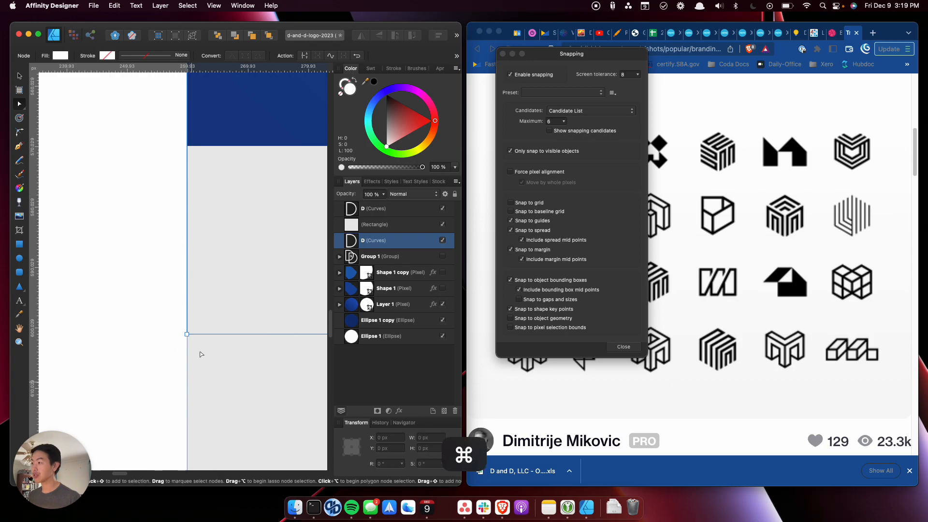
mouse_move(193, 64)
mouse_down()
mouse_move(265, 67)
mouse_move(181, 67)
mouse_up()
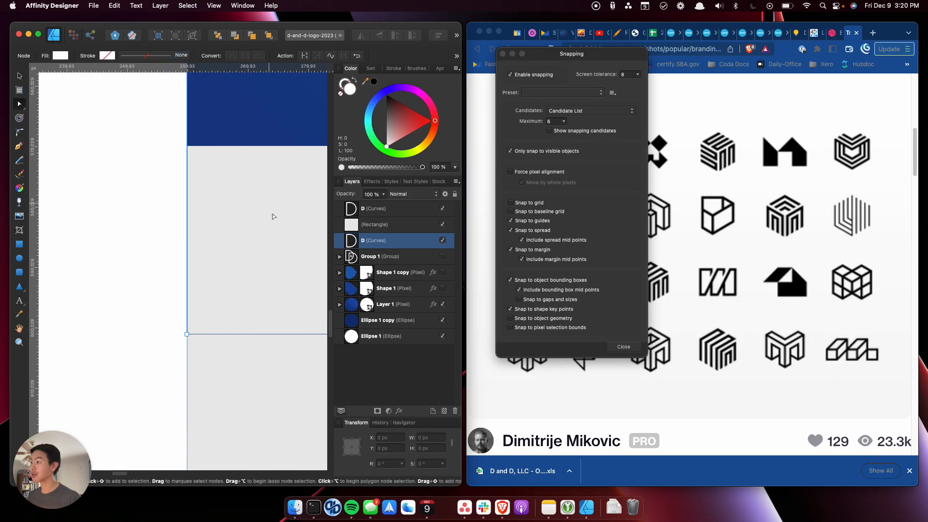
scroll(273, 222, up, 4)
scroll(273, 238, down, 5)
scroll(272, 238, up, 5)
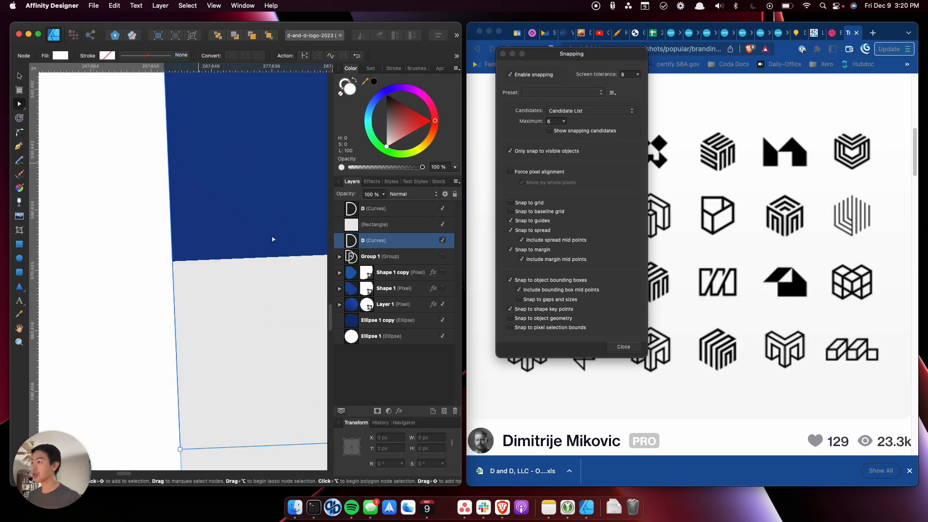
Step: Examine how the rectangle meets the vertical guide and both D stems, from close range out to the whole logo
scroll(274, 239, up, 1)
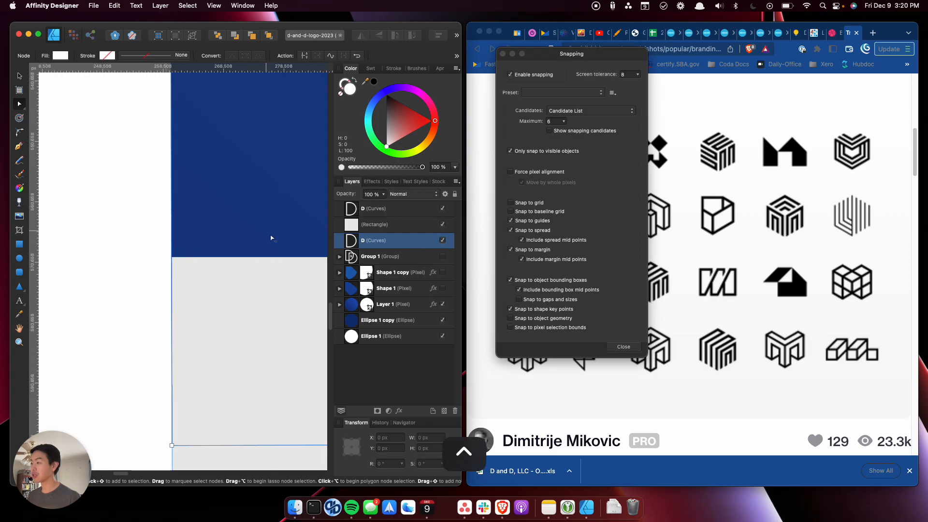
scroll(274, 237, down, 1)
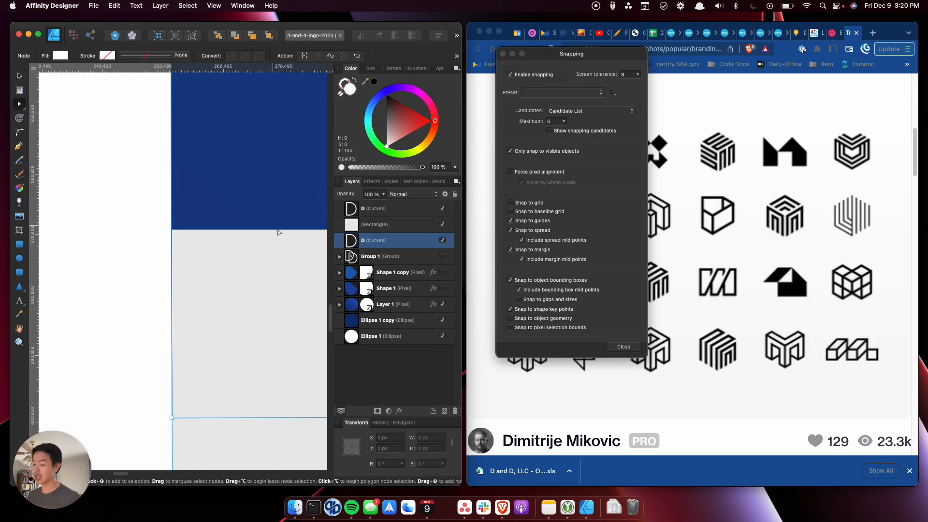
key(super+minus)
key(super+minus)
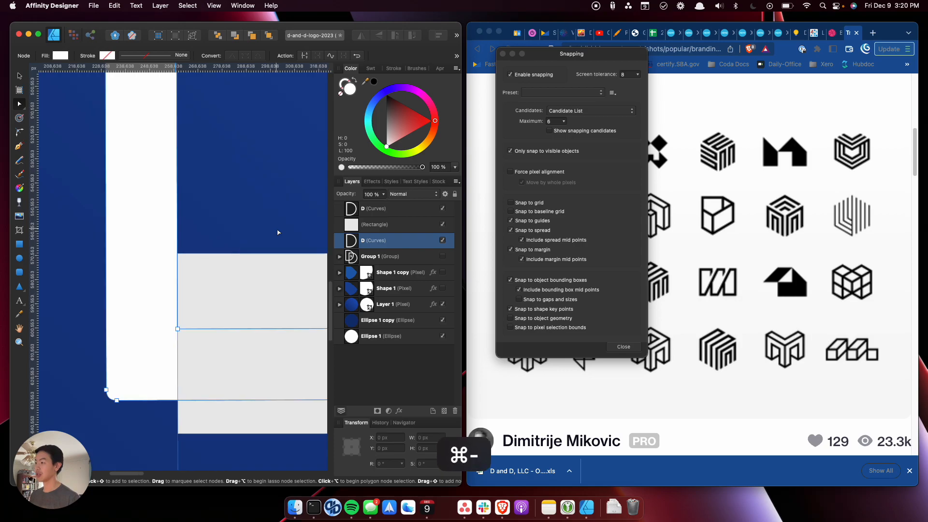
drag(251, 295, 167, 224)
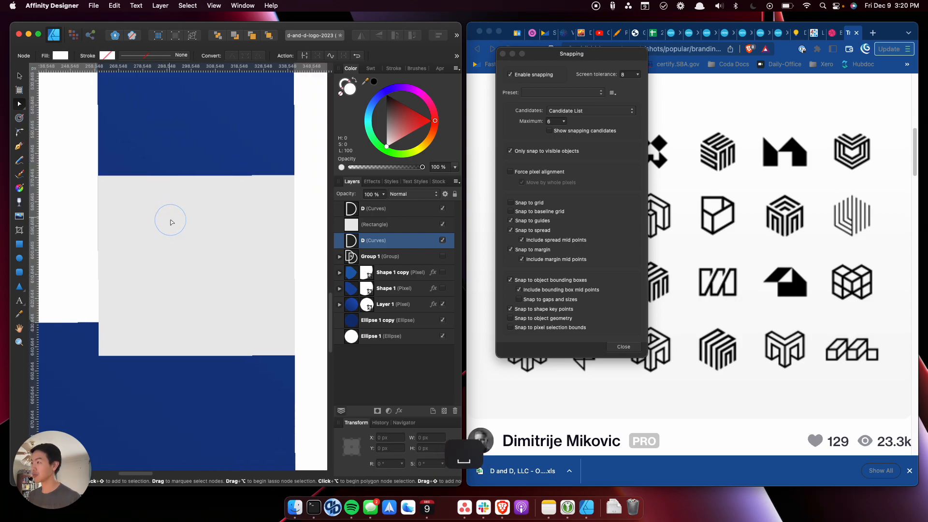
click(259, 224)
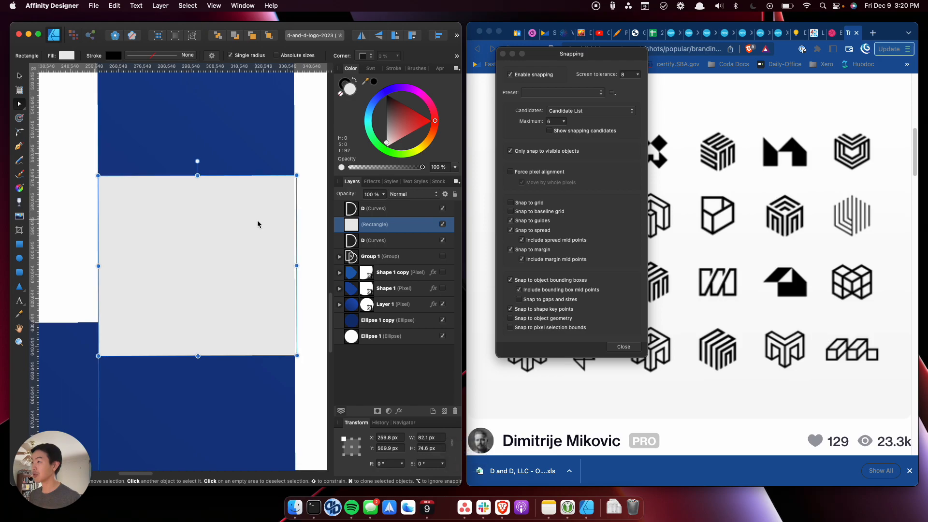
key(super)
scroll(262, 190, down, 1)
scroll(268, 198, up, 1)
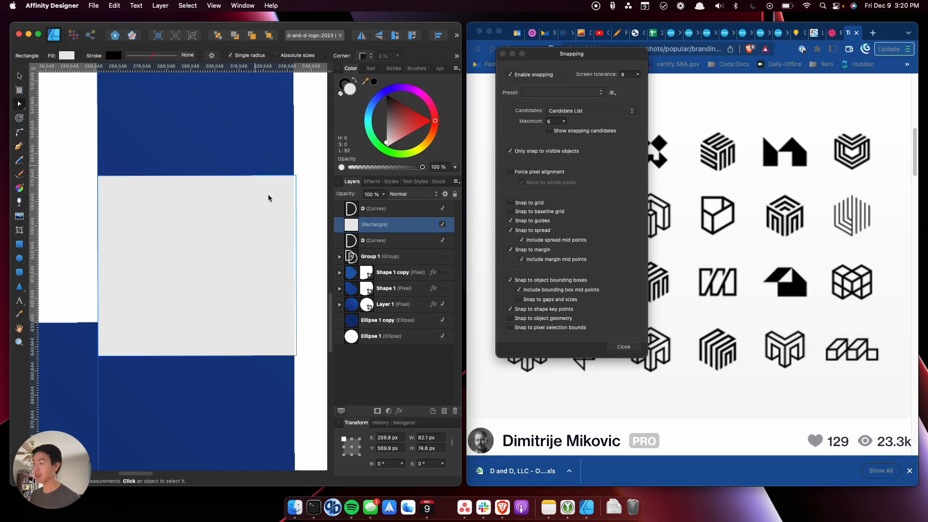
key(super+minus)
key(super+minus)
key(super+minus)
key(super+minus)
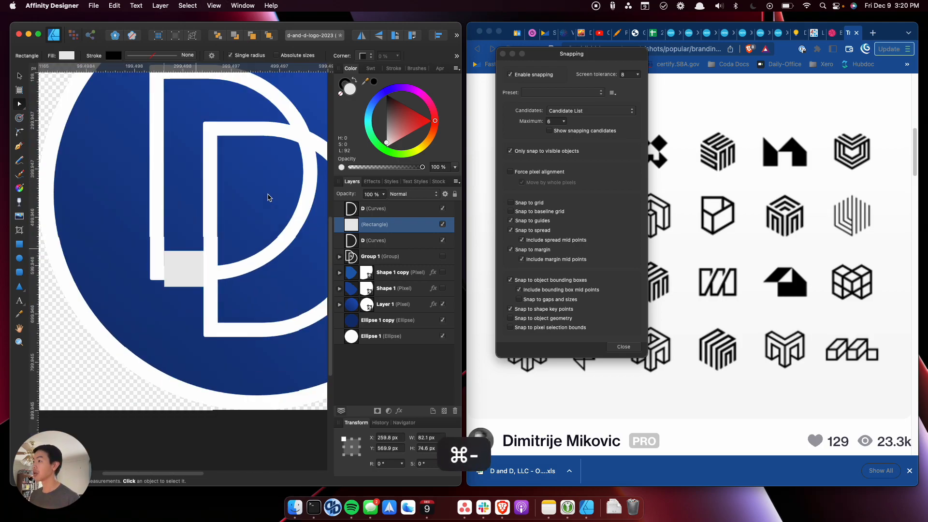
key(super+minus)
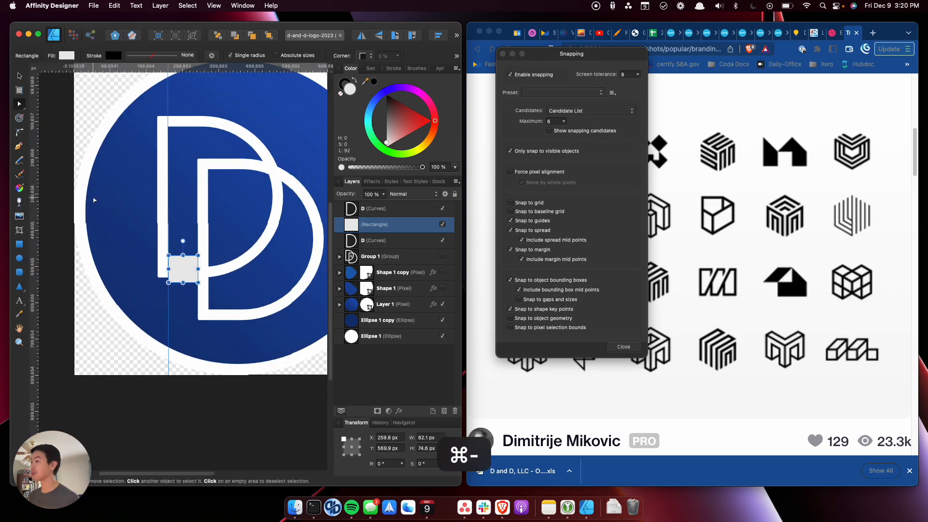
key(super+minus)
scroll(120, 207, down, 2)
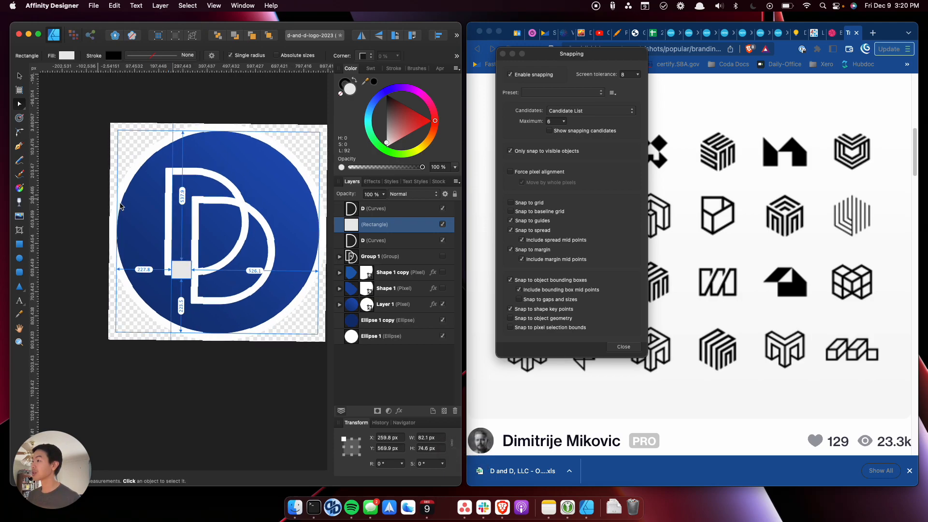
scroll(121, 206, up, 2)
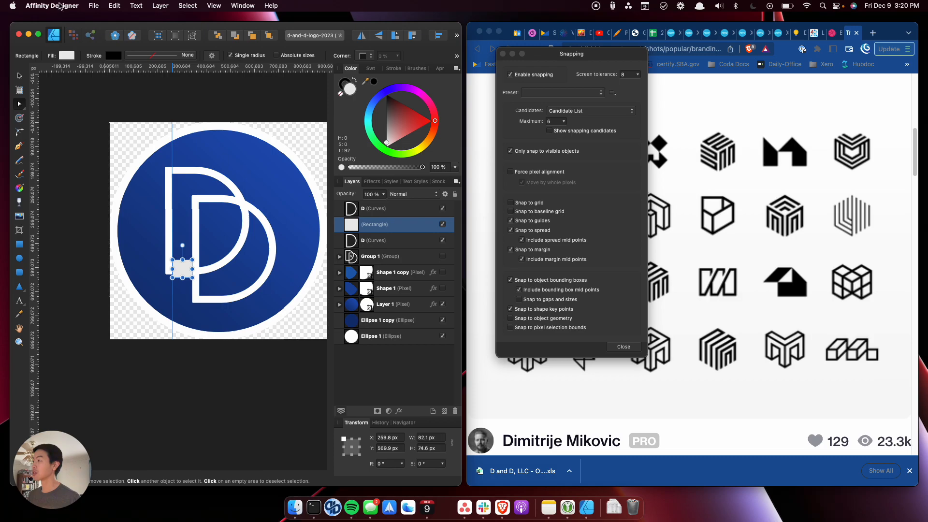
Step: Open the Grid and Axis Manager, go through the grid modes and choose Basic
click(243, 6)
mouse_move(215, 10)
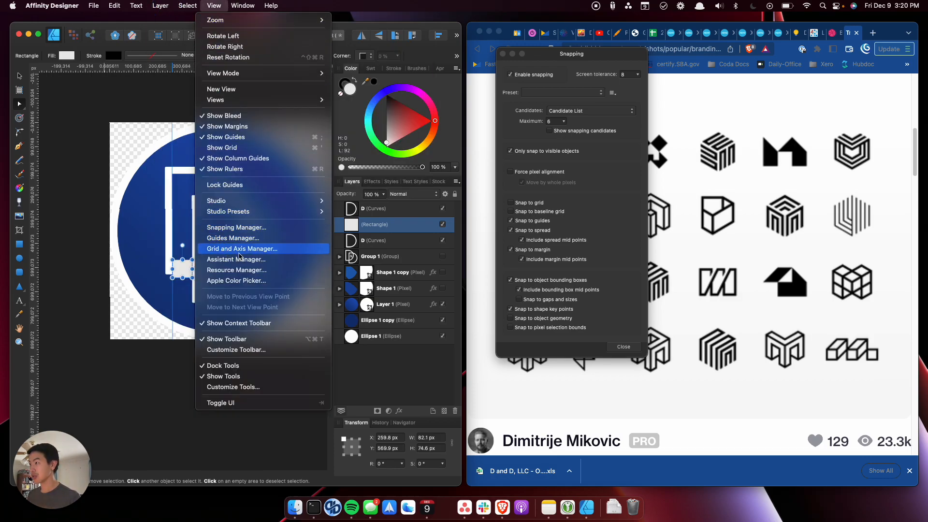
click(252, 249)
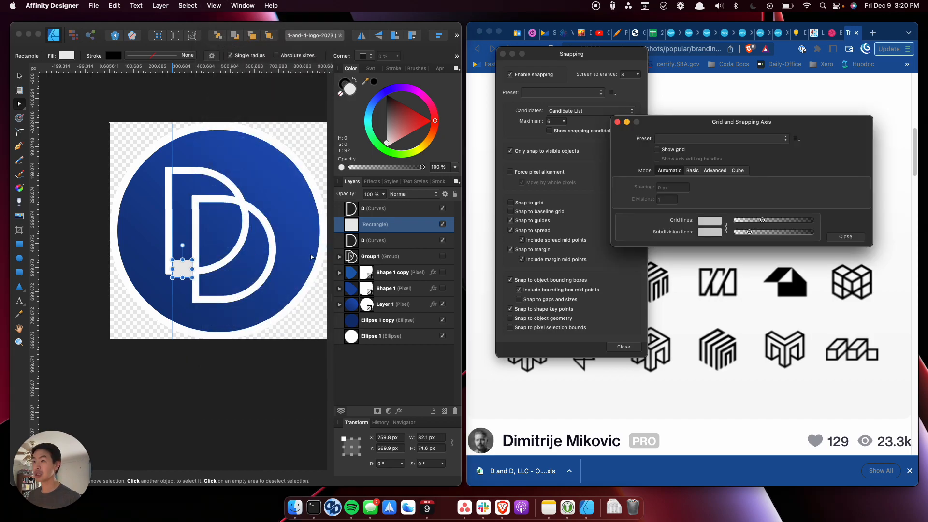
click(721, 173)
click(738, 171)
click(693, 172)
click(712, 172)
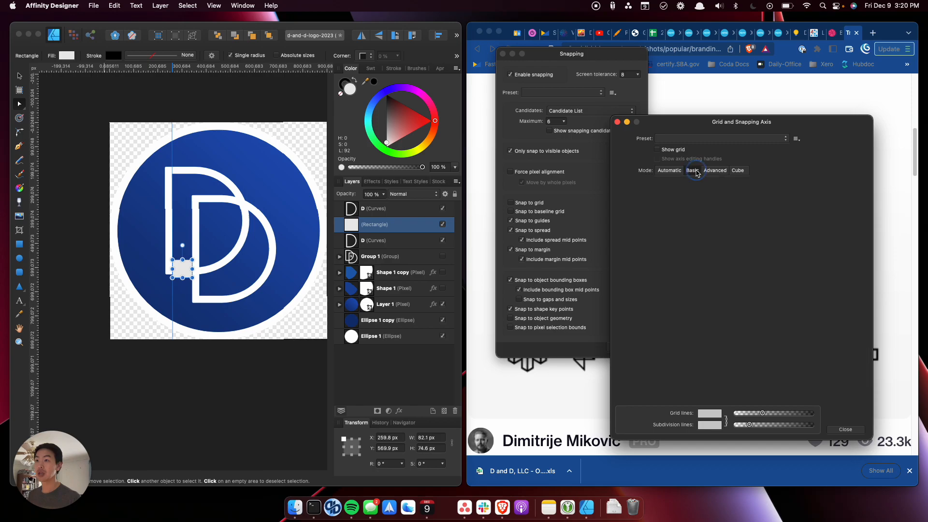
click(694, 171)
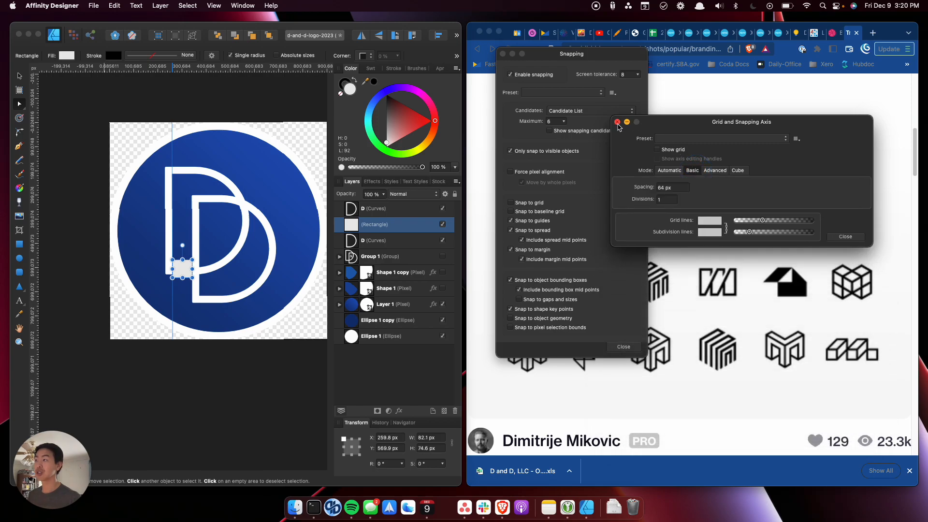
Step: Reset the rotation of the canvas view
click(225, 4)
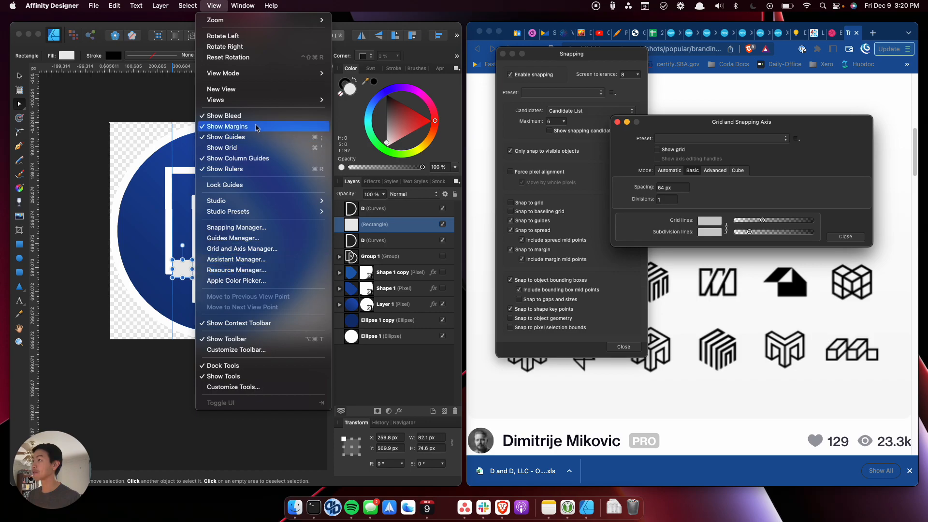
click(272, 57)
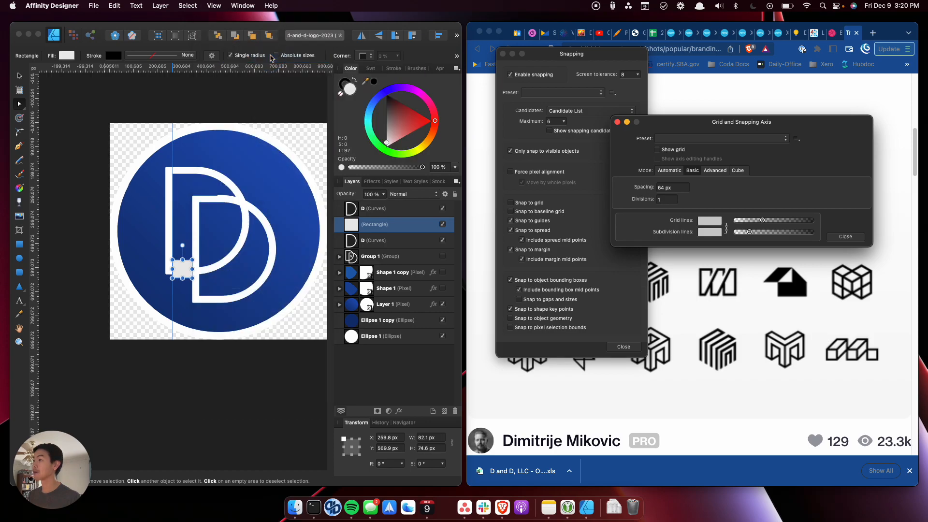
click(222, 5)
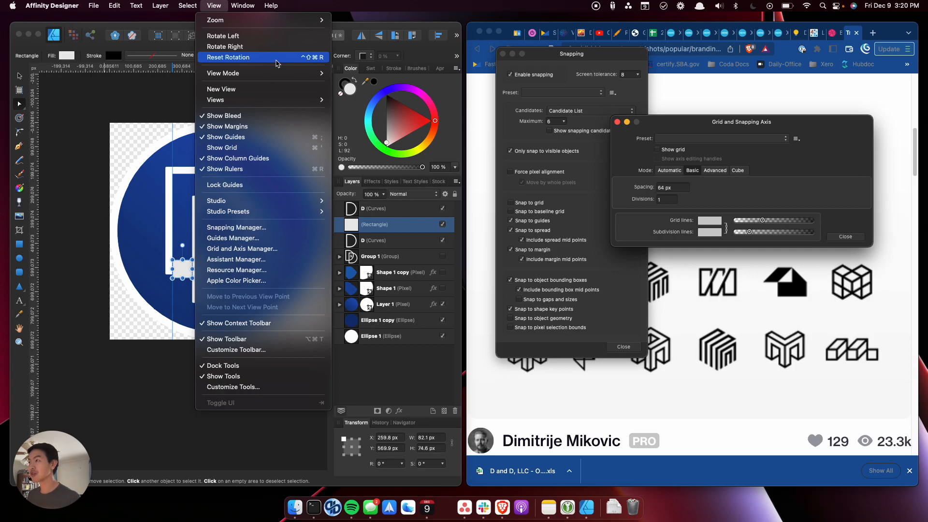
click(276, 61)
Step: Select the lower-right D and place a vertical guide along the outer edge of its stem, at about X 341 px
key(super+equal)
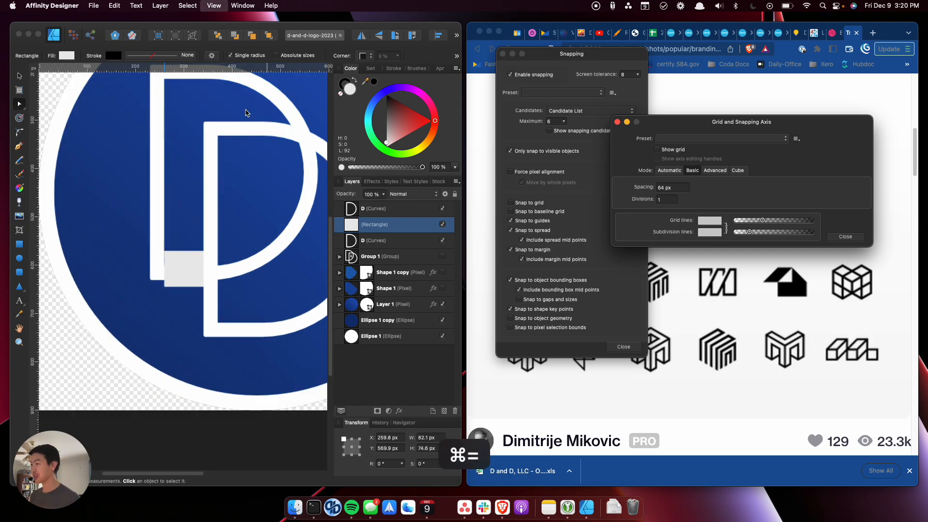
key(super+equal)
key(super+equal)
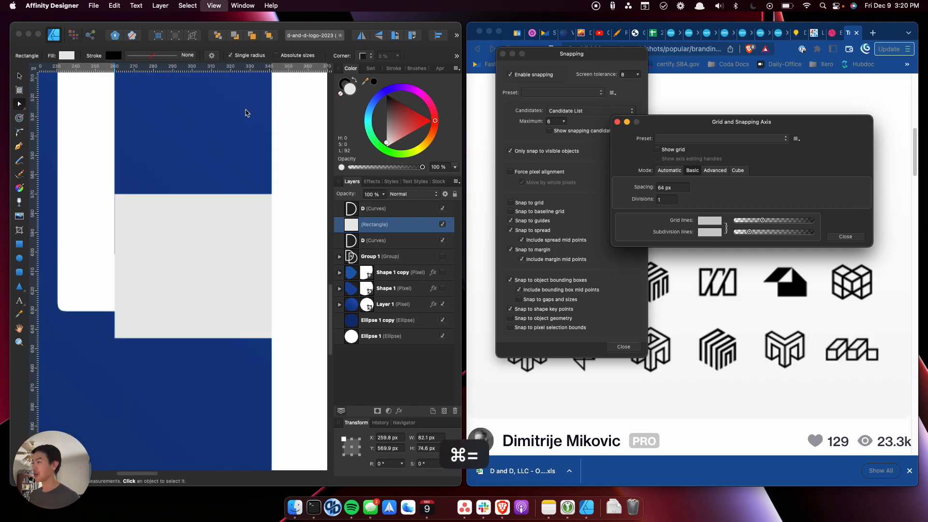
click(250, 248)
click(240, 329)
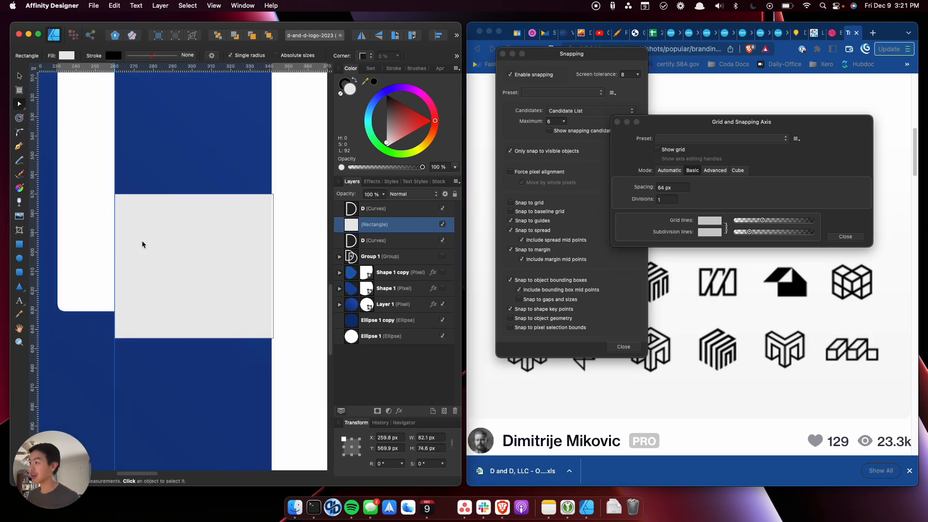
click(302, 121)
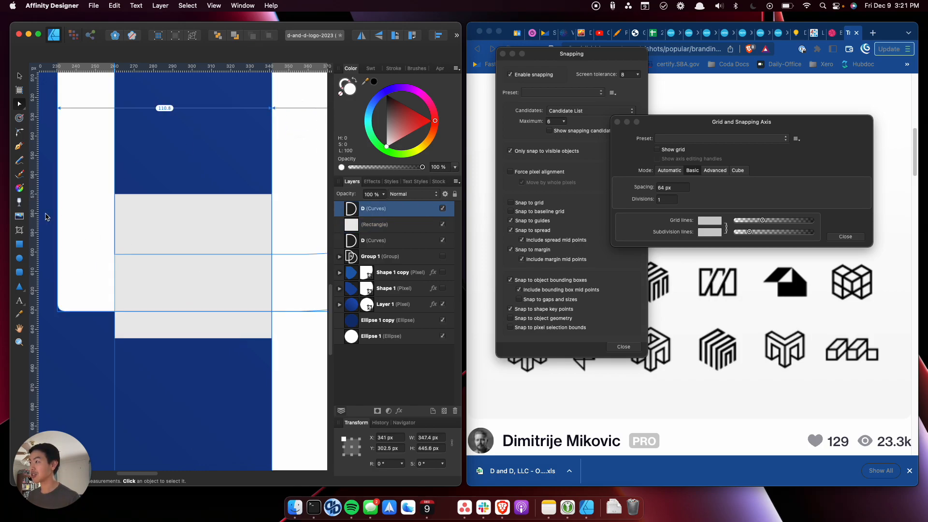
drag(35, 213, 113, 180)
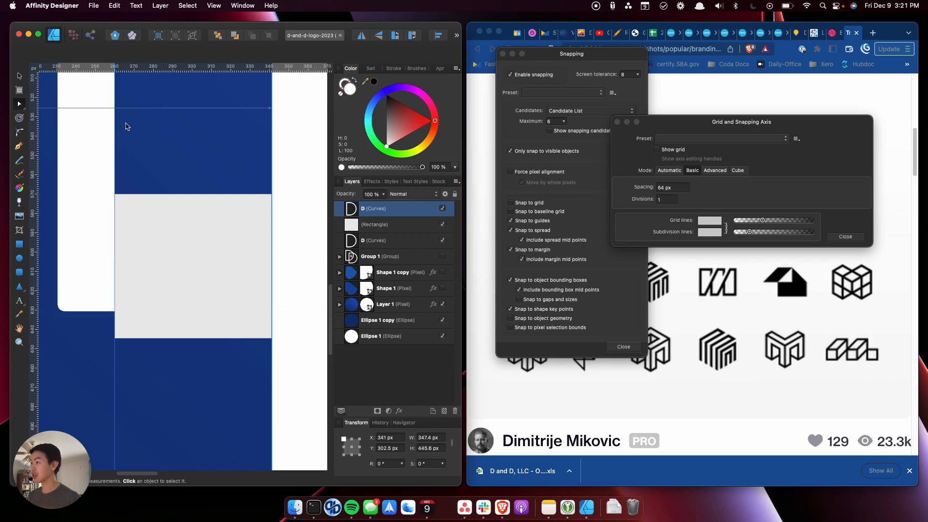
click(281, 146)
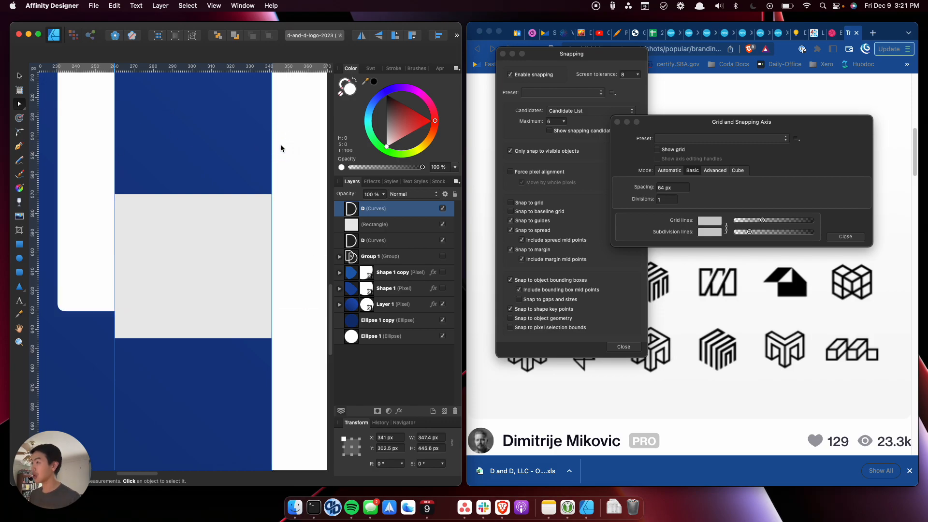
key(v)
drag(34, 166, 271, 166)
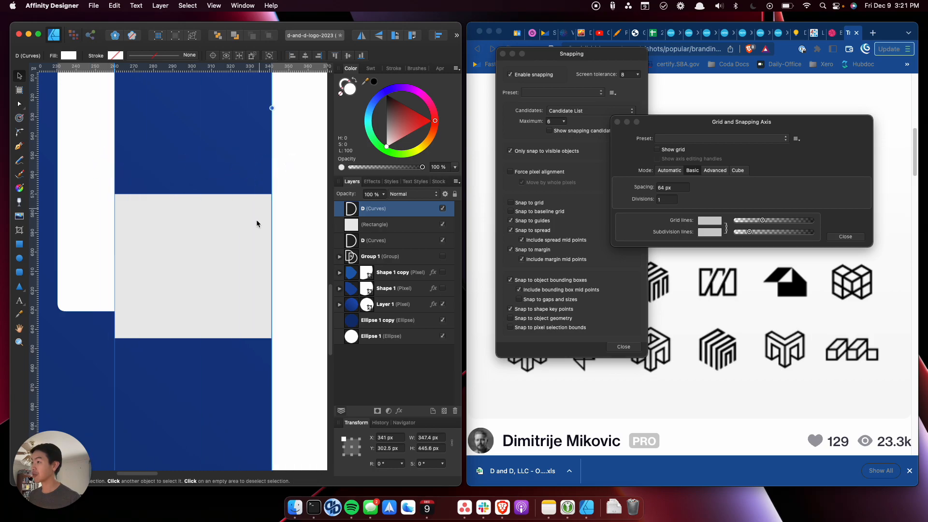
Step: Narrow the rectangle to about 81.2 px so it ends at the lower-right D's stem, and leave it selected
click(239, 214)
mouse_move(272, 265)
mouse_down()
mouse_move(314, 266)
mouse_move(271, 266)
mouse_up()
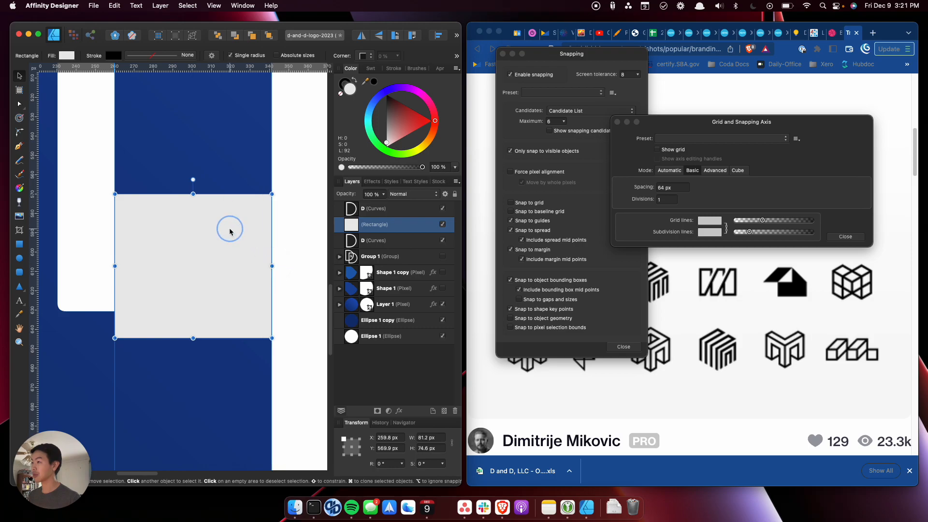
click(364, 215)
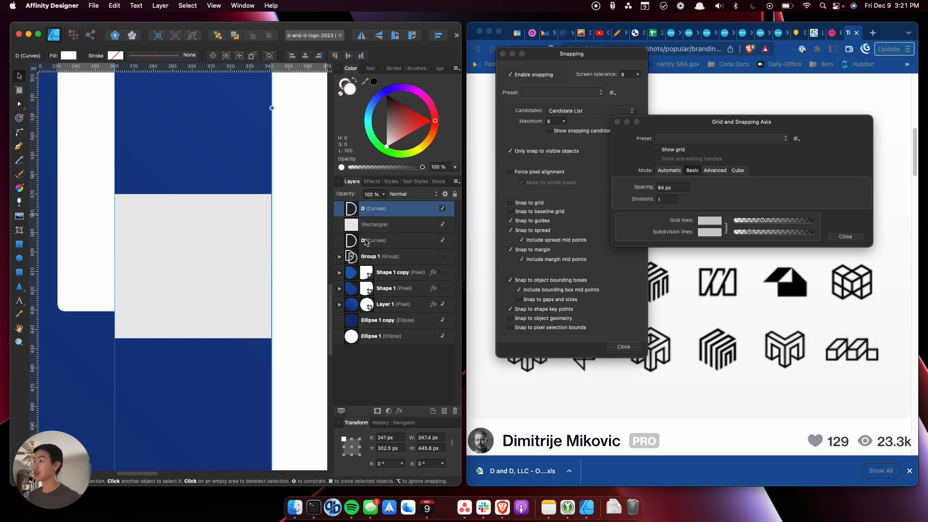
click(366, 241)
click(369, 225)
click(369, 240)
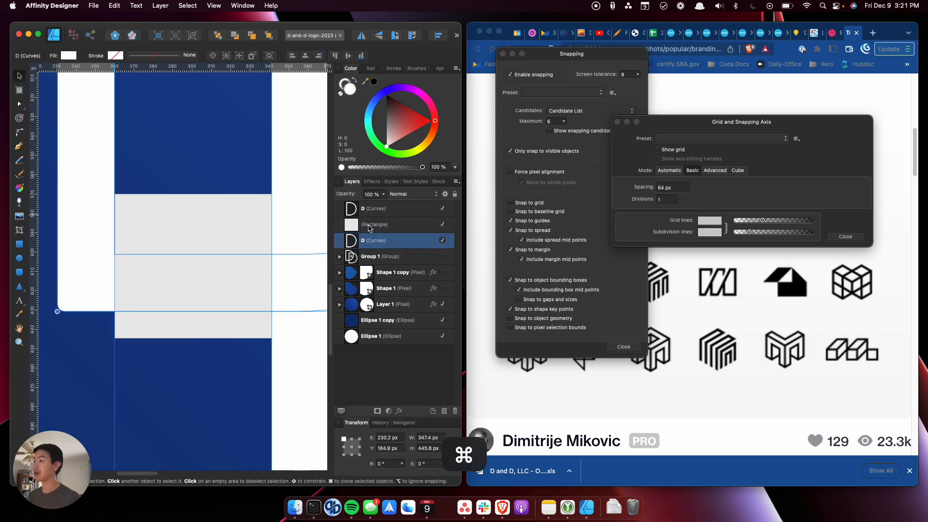
super+click(369, 227)
click(214, 219)
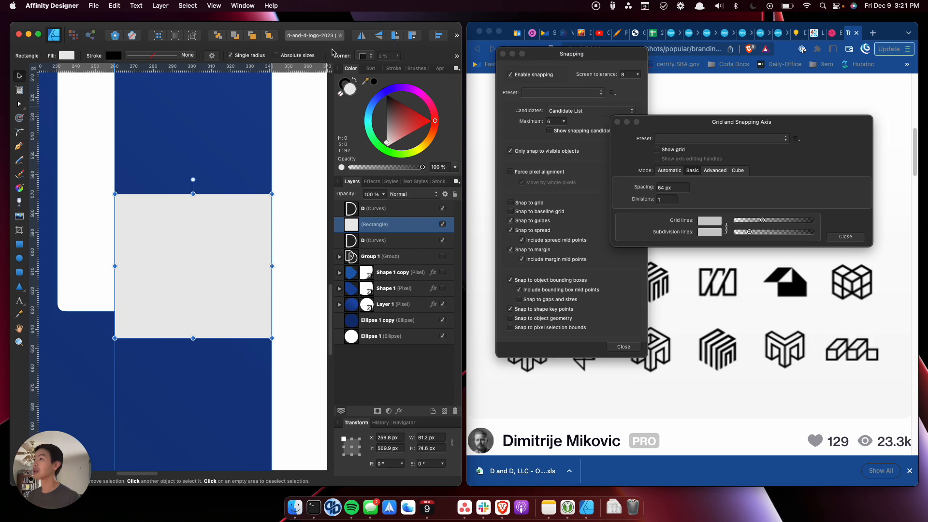
Step: Widen the design window across the screen and move the Snapping and Grid and Snapping Axis dialogs off the canvas
click(482, 128)
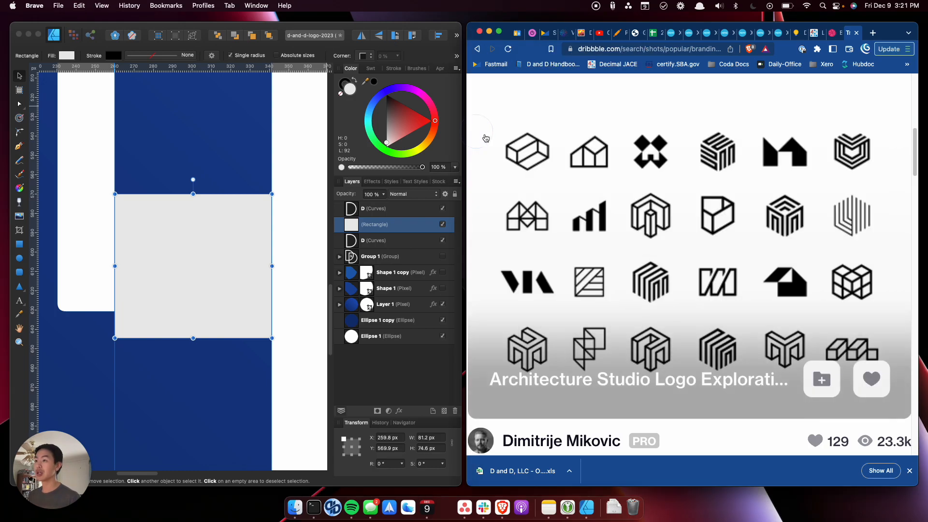
key(ctrl+Right)
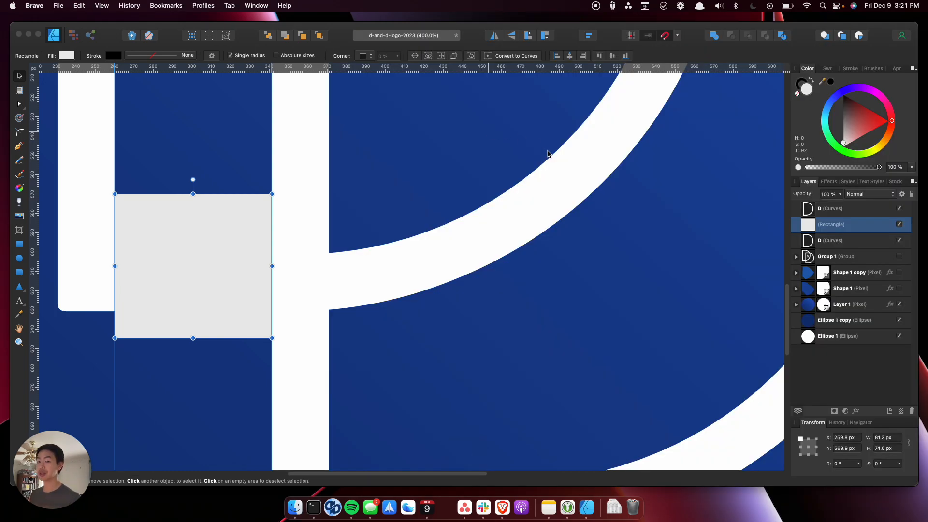
click(197, 276)
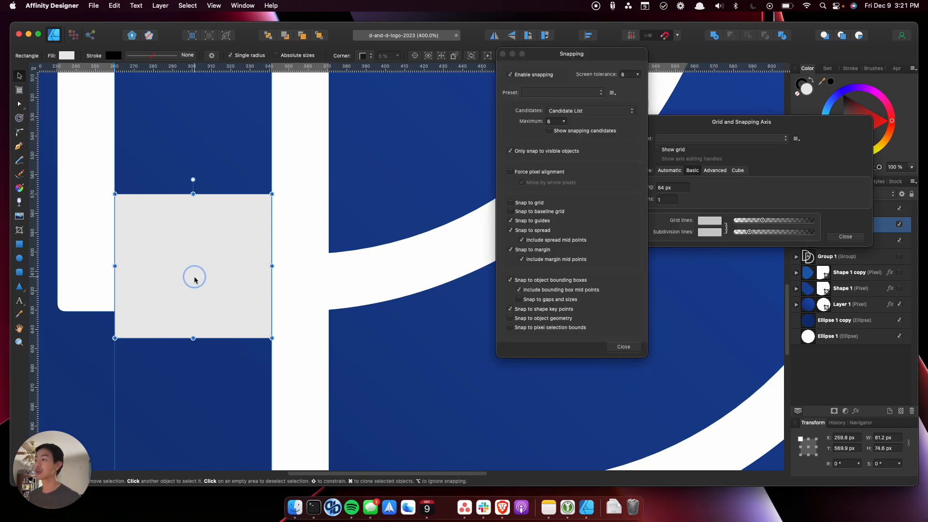
drag(581, 58, 927, 154)
drag(772, 124, 927, 203)
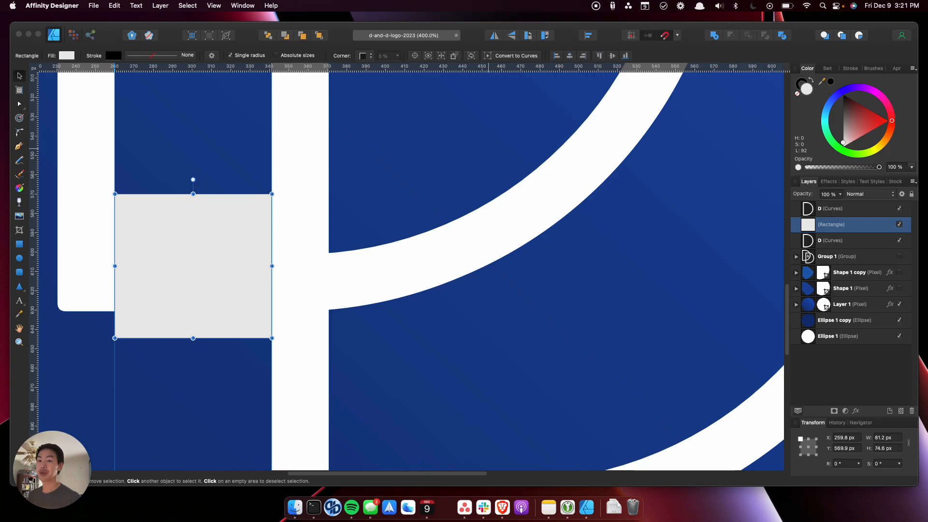
Step: Subtract the rectangle from the upper-left D to cut a gap in its lower stroke between the two stems
click(152, 257)
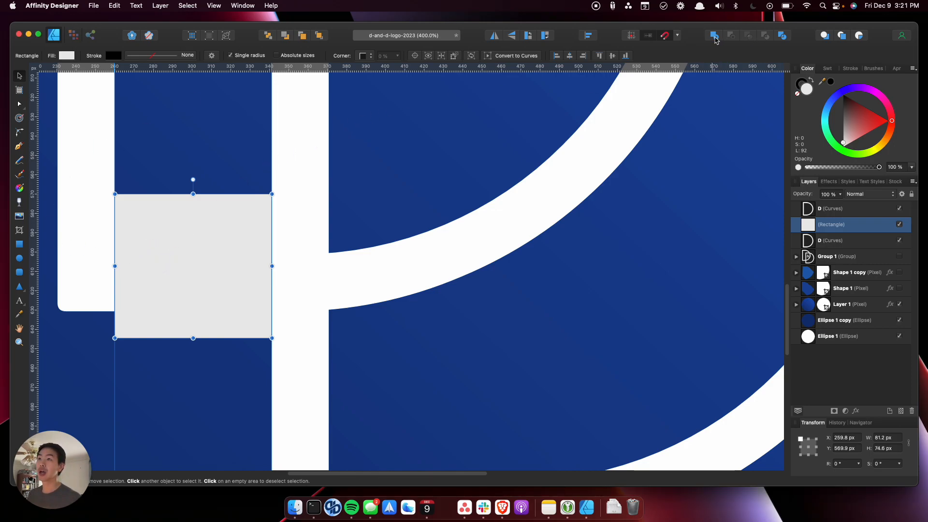
shift+click(852, 242)
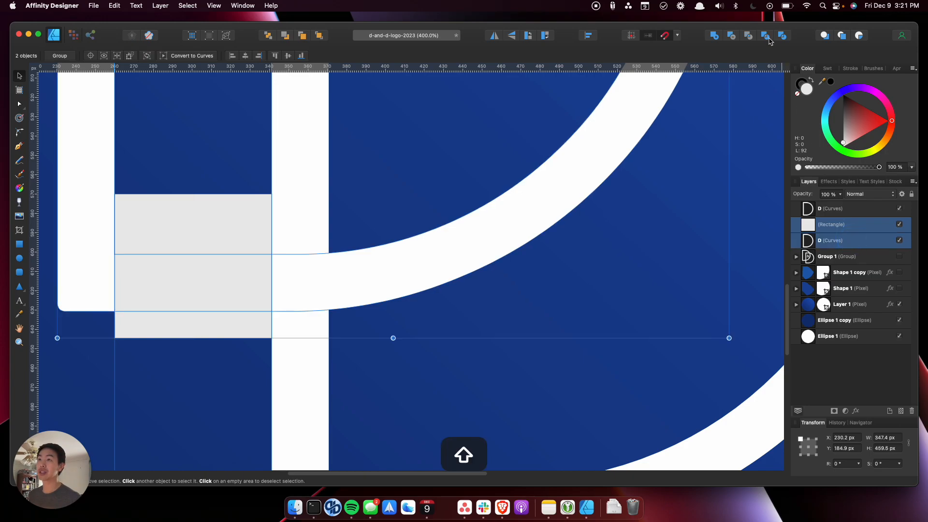
click(733, 37)
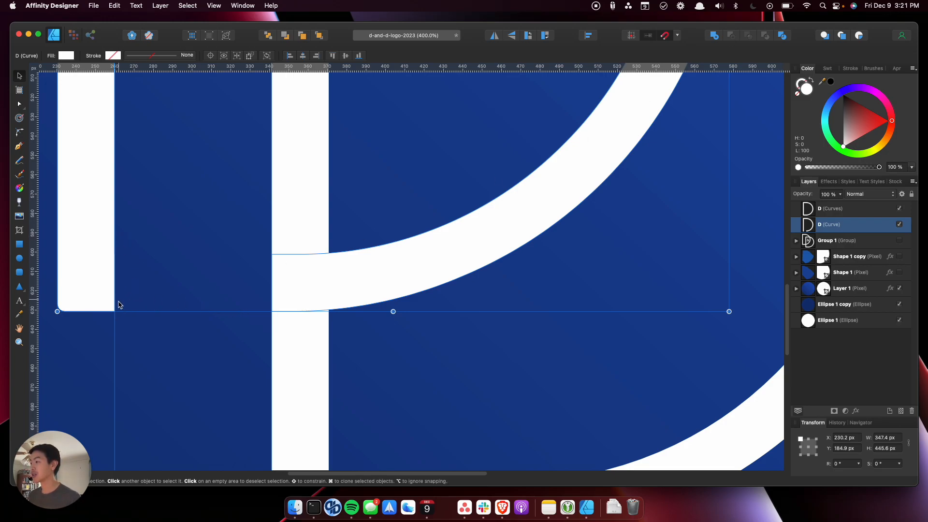
Step: Examine both D outlines where the upper-left D's lower stroke meets the lower-right D's stem
click(281, 276)
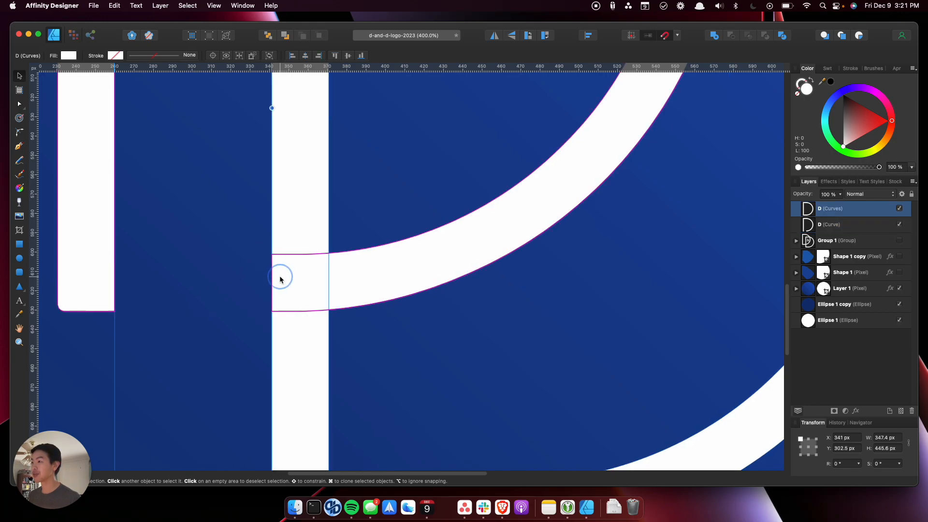
click(103, 253)
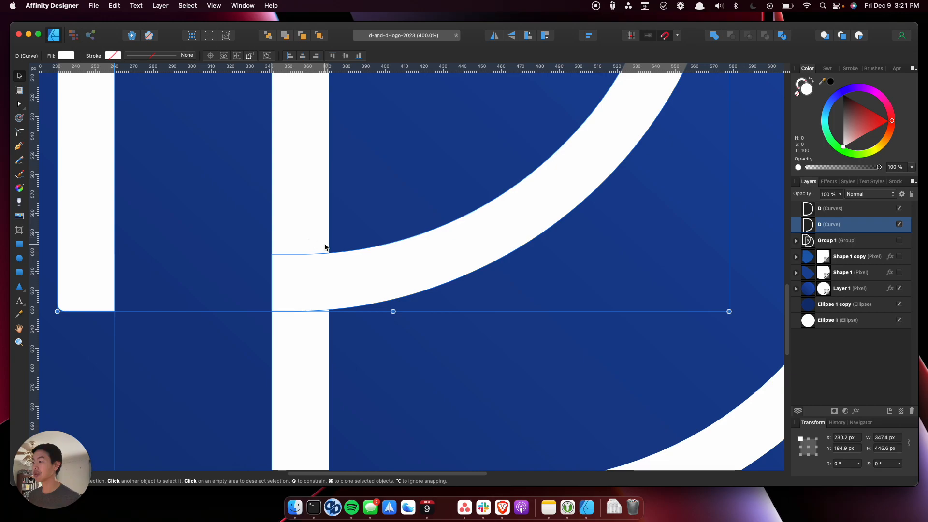
click(301, 234)
scroll(303, 241, down, 5)
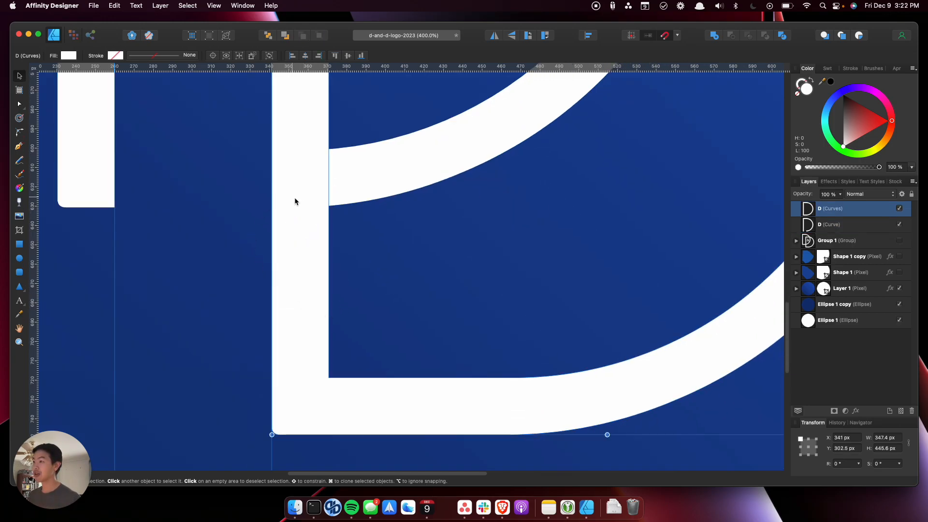
click(346, 190)
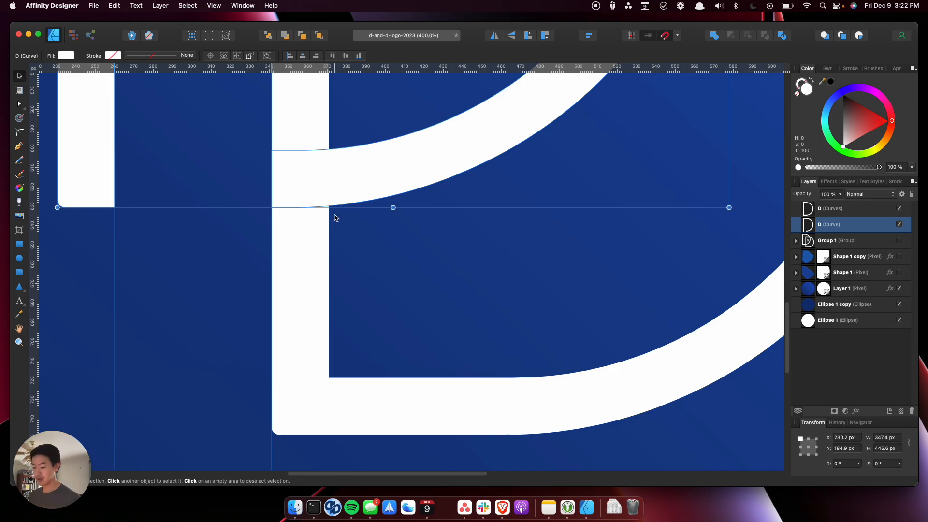
key(super+equal)
key(super+equal)
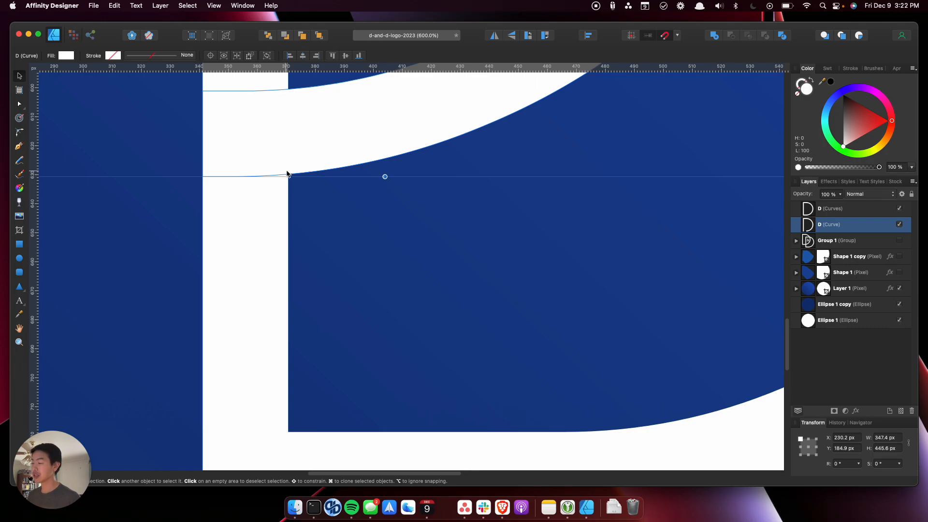
click(281, 205)
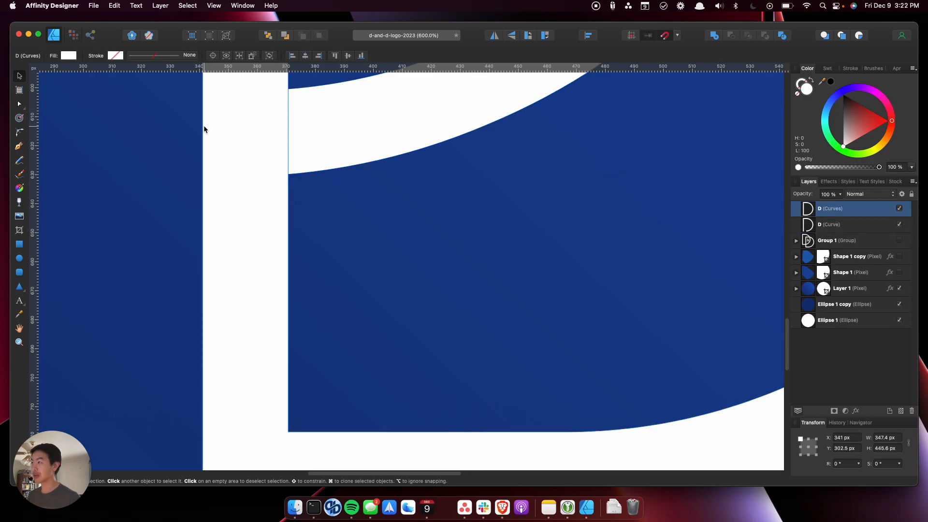
click(19, 245)
mouse_move(107, 150)
mouse_down()
mouse_move(390, 375)
mouse_move(394, 429)
mouse_move(404, 429)
mouse_move(407, 383)
mouse_up()
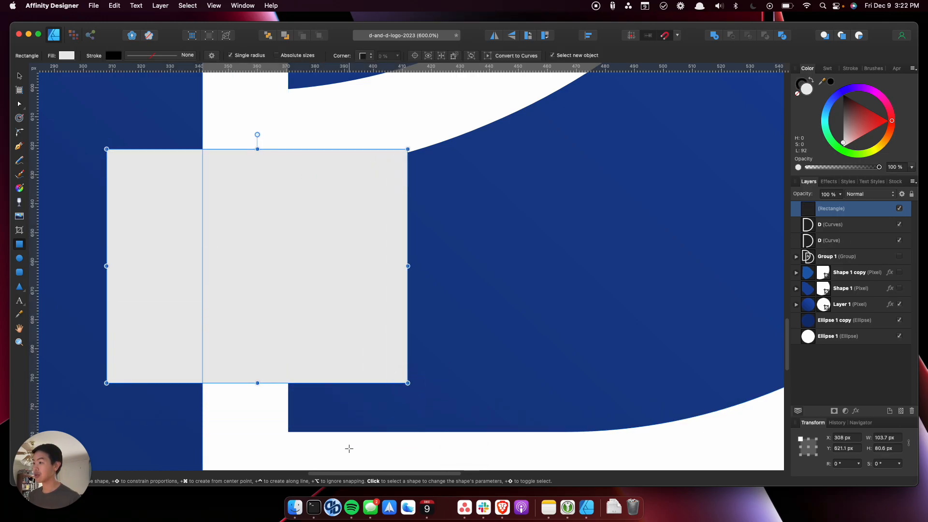
key(cmd+z)
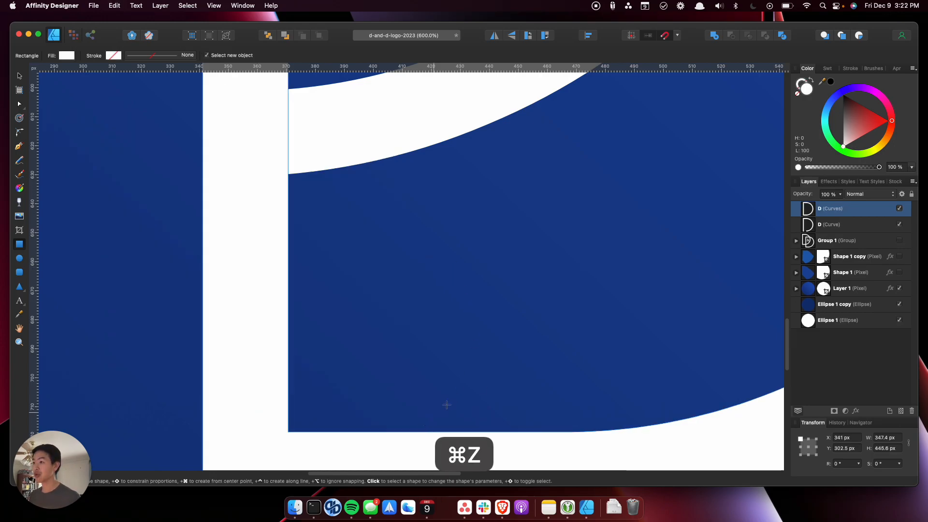
Step: Select the lower-right D's inner bottom corner node and place a horizontal guide through it, at about Y 718.6 px
click(843, 210)
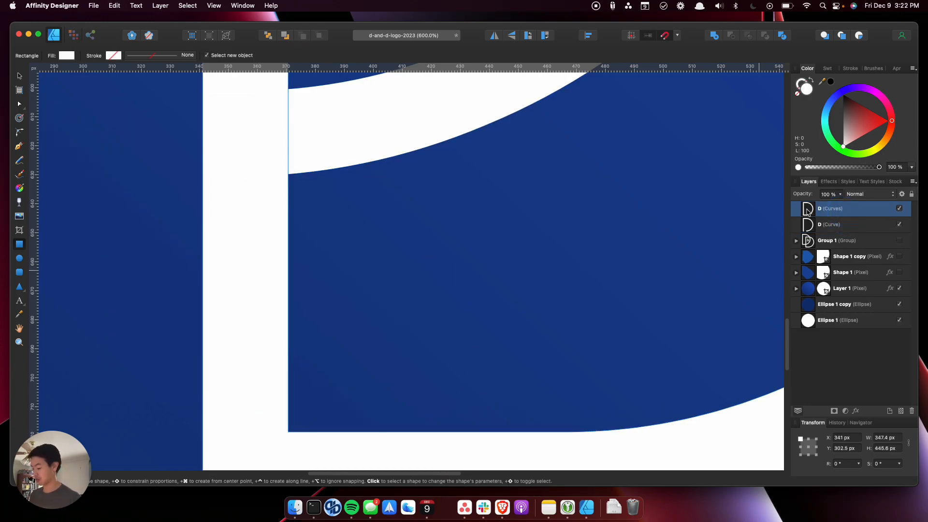
key(v)
double_click(276, 401)
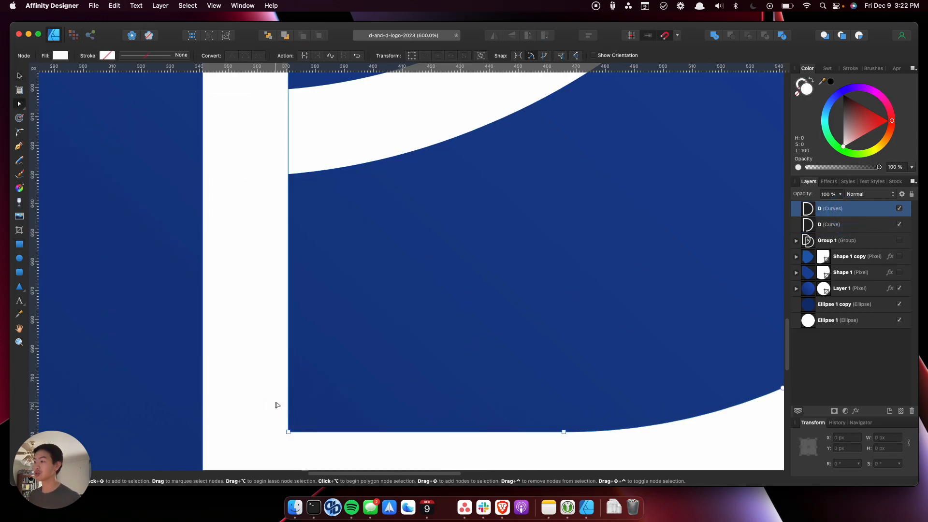
drag(354, 71, 383, 431)
click(288, 431)
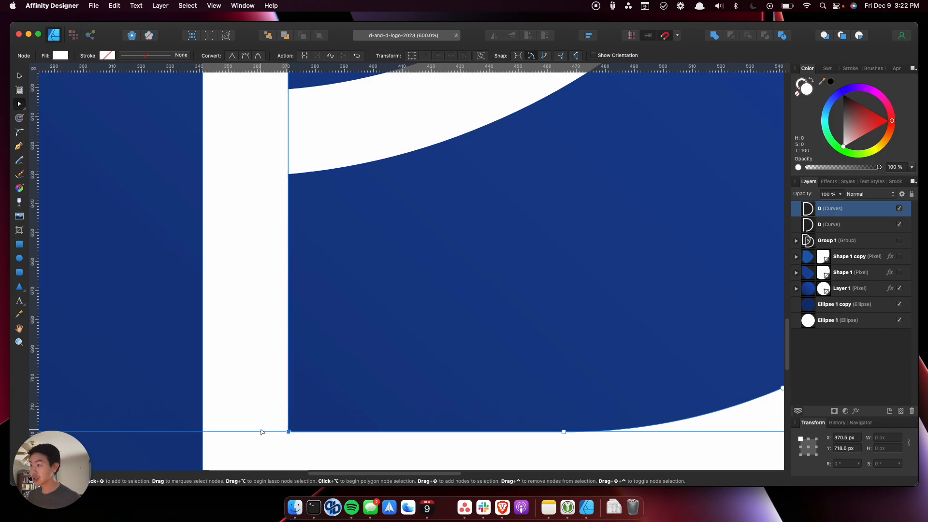
key(super+z)
key(super+z)
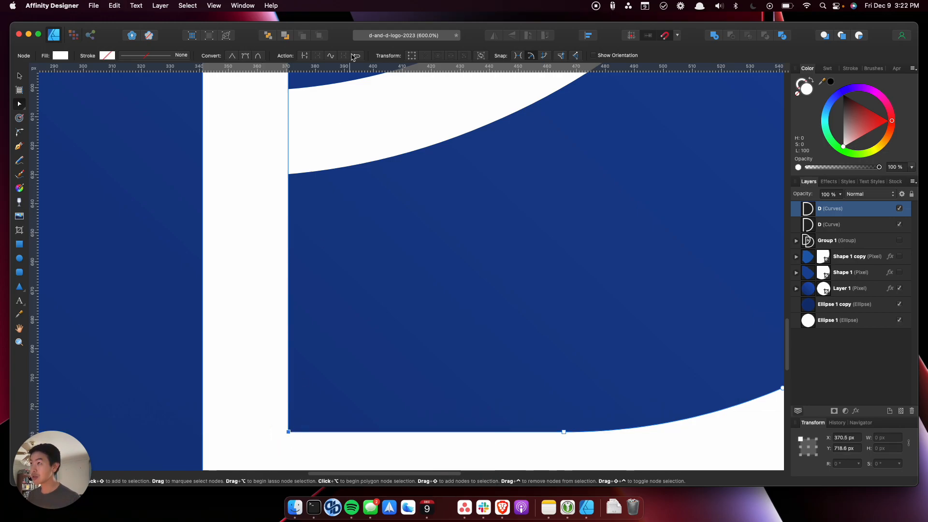
drag(350, 70, 325, 431)
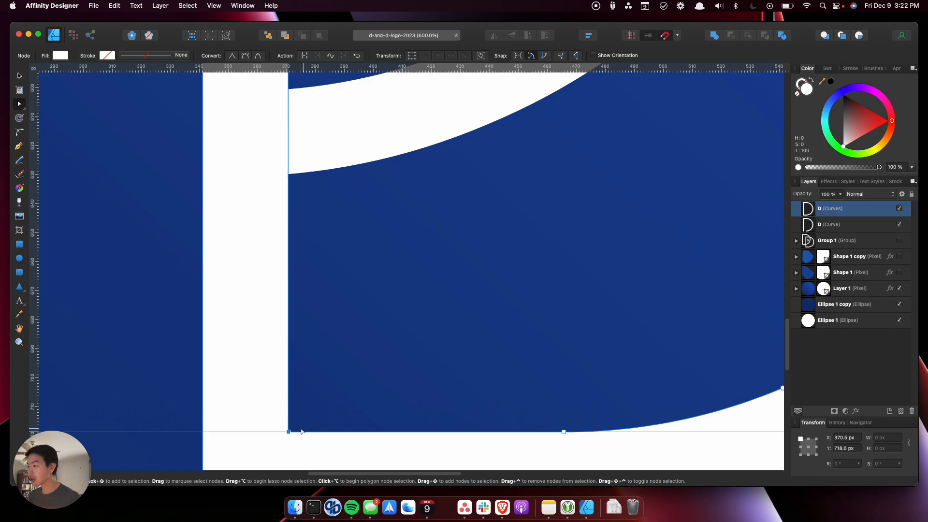
Step: Examine up close how the horizontal guide lines up with the lower-right D's inner bottom corner
key(super+equal)
key(super+equal)
key(super+equal)
key(space)
drag(343, 378, 477, 123)
drag(435, 345, 438, 89)
drag(344, 296, 378, 281)
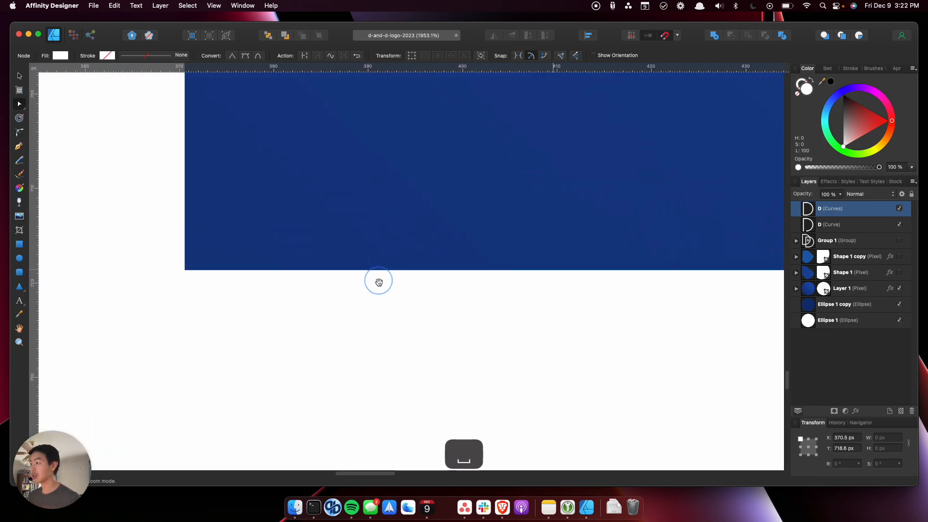
key(super+minus)
key(super+minus)
key(super+minus)
key(super+minus)
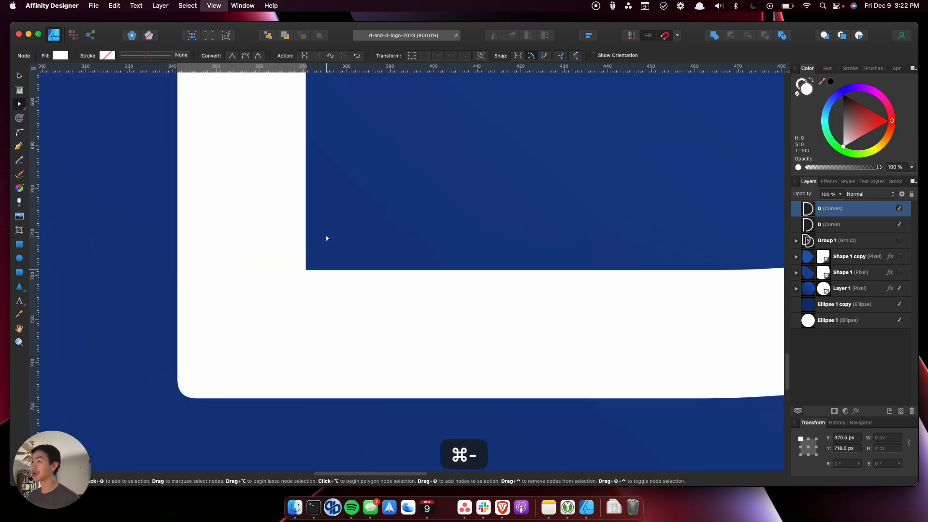
key(super+minus)
key(super+minus)
key(space)
drag(416, 228, 410, 353)
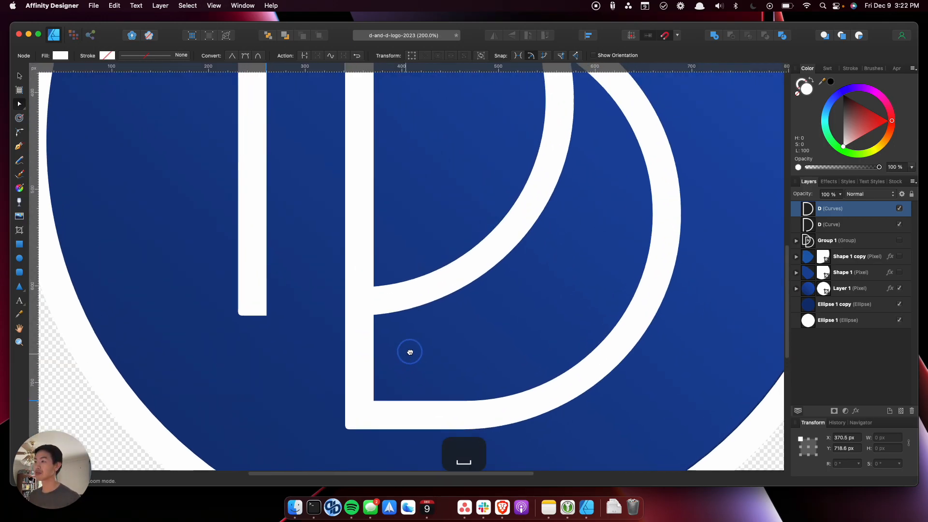
Step: Draw a rectangle about 70.2 × 104.2 px over the lower-right D's lower stem, ending at the horizontal guide, and subtract it from that D
key(super+equal)
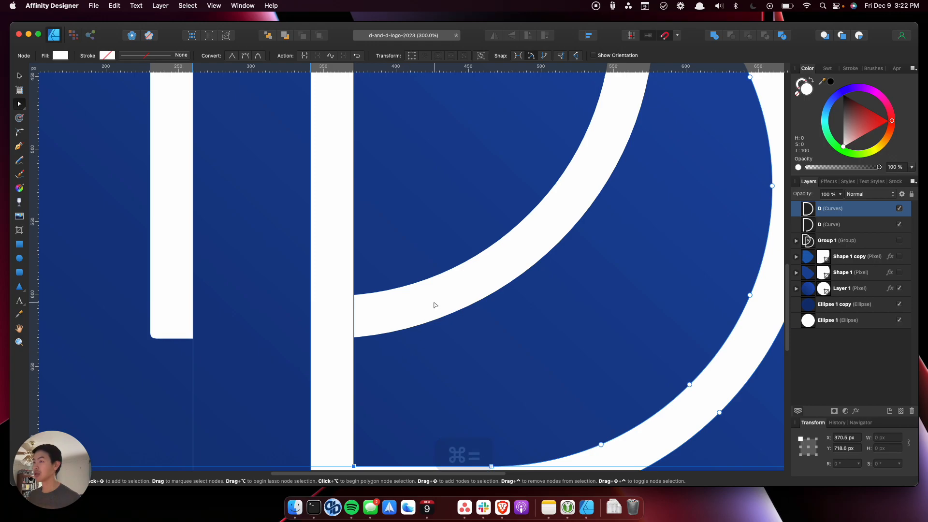
key(space)
drag(439, 352, 409, 265)
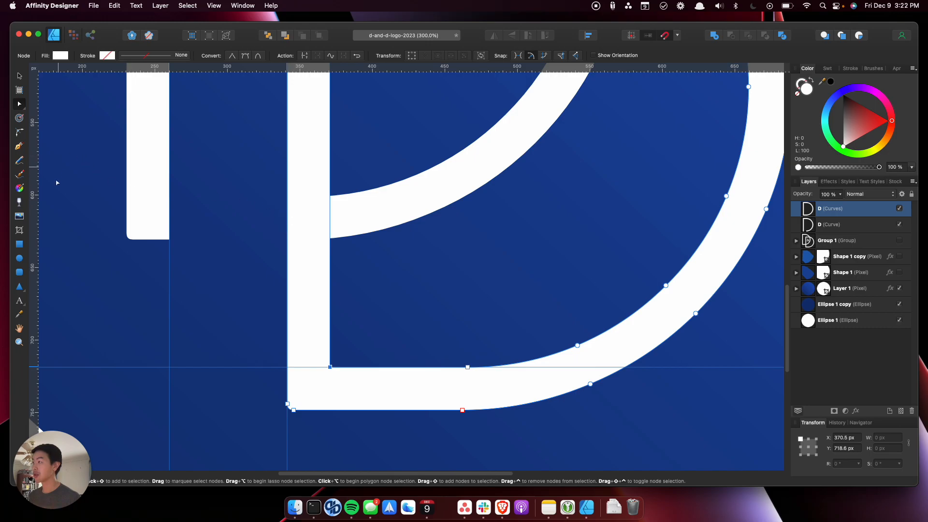
click(19, 243)
drag(246, 217, 348, 367)
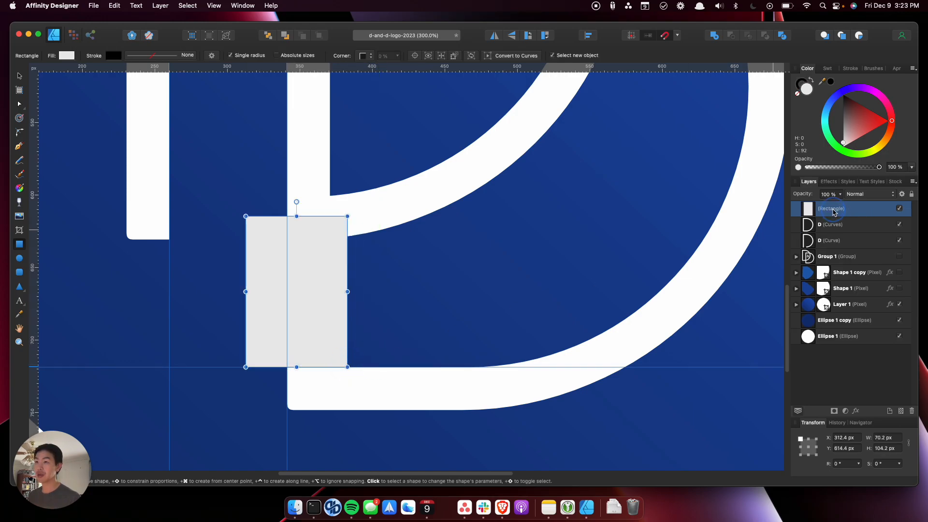
shift+click(832, 225)
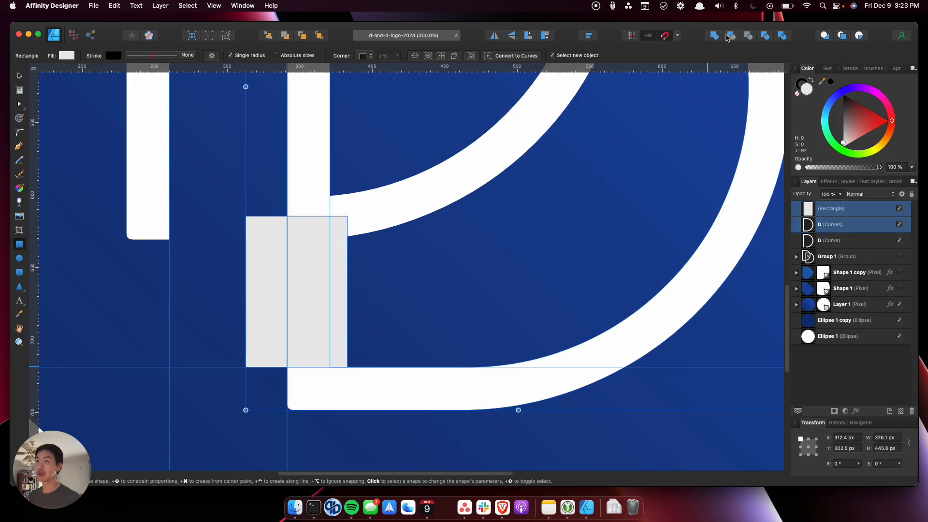
click(731, 36)
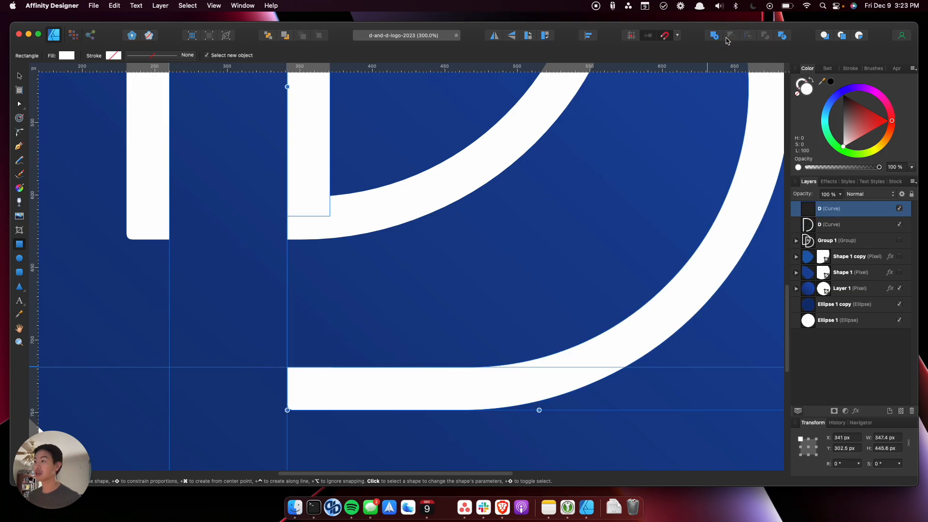
click(20, 78)
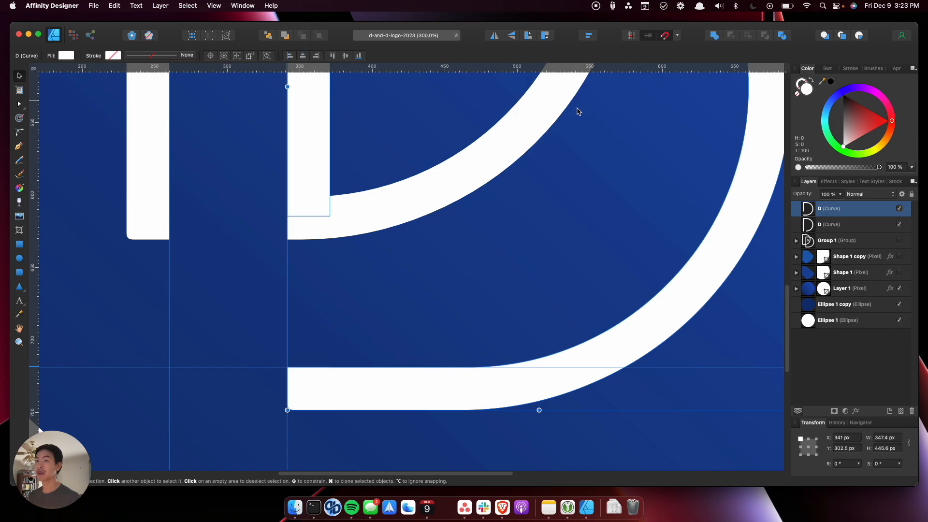
scroll(578, 171, down, 5)
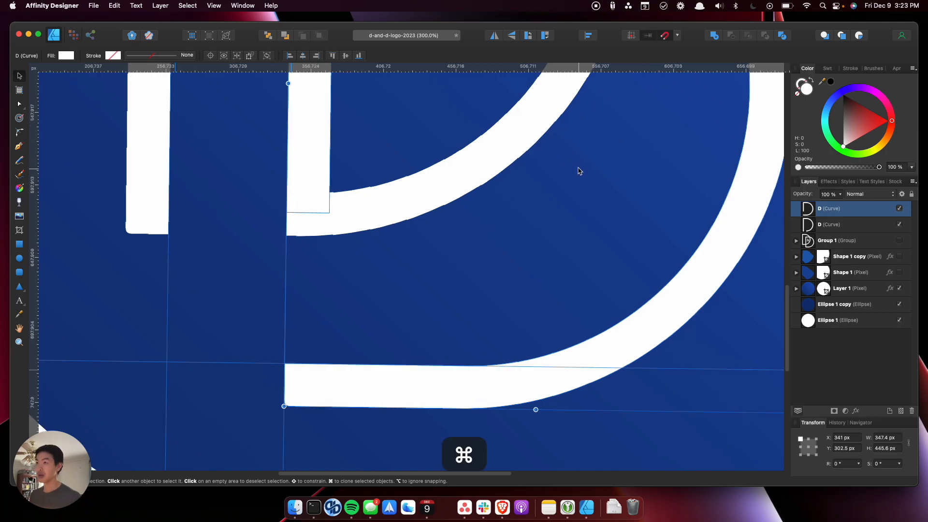
scroll(578, 171, up, 5)
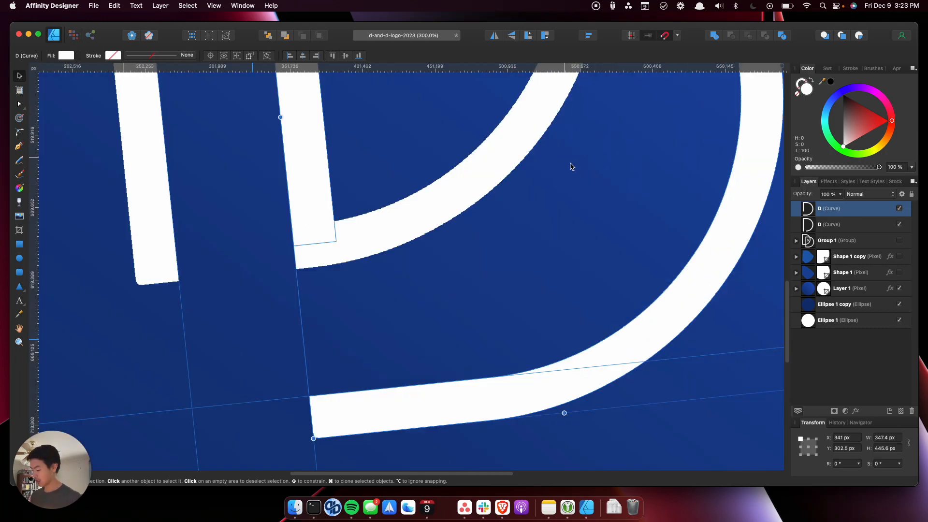
key(alt+shift+super+r)
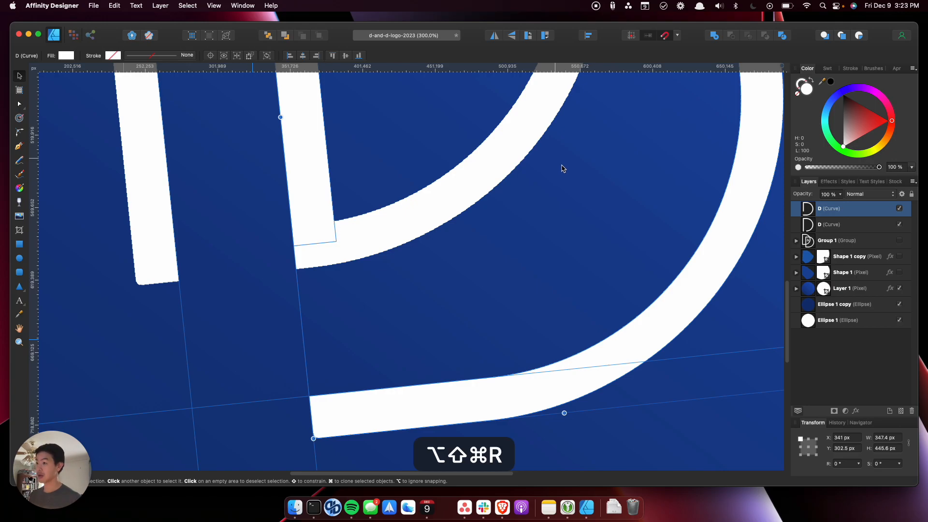
key(ctrl+shift+super+r)
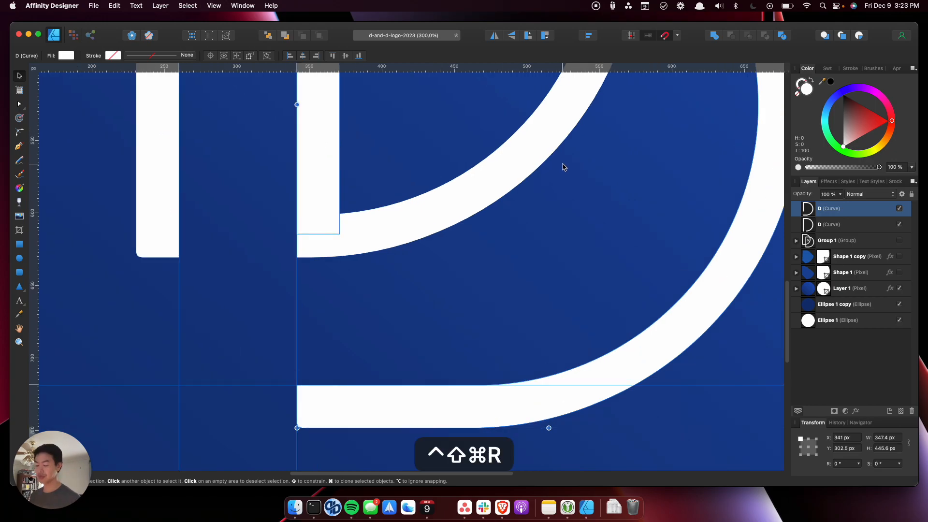
Step: Deselect everything and review the whole logo with the gaps cut in both Ds
key(super+minus)
key(super+minus)
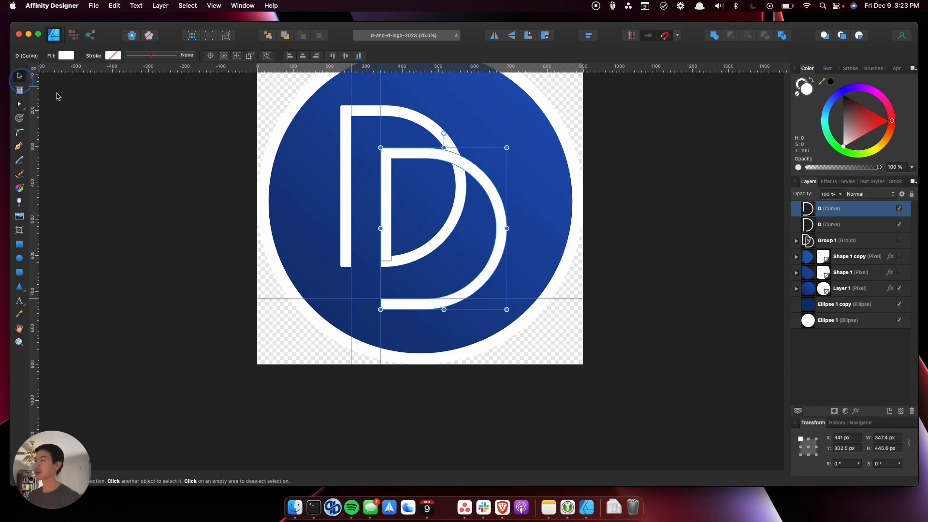
click(178, 196)
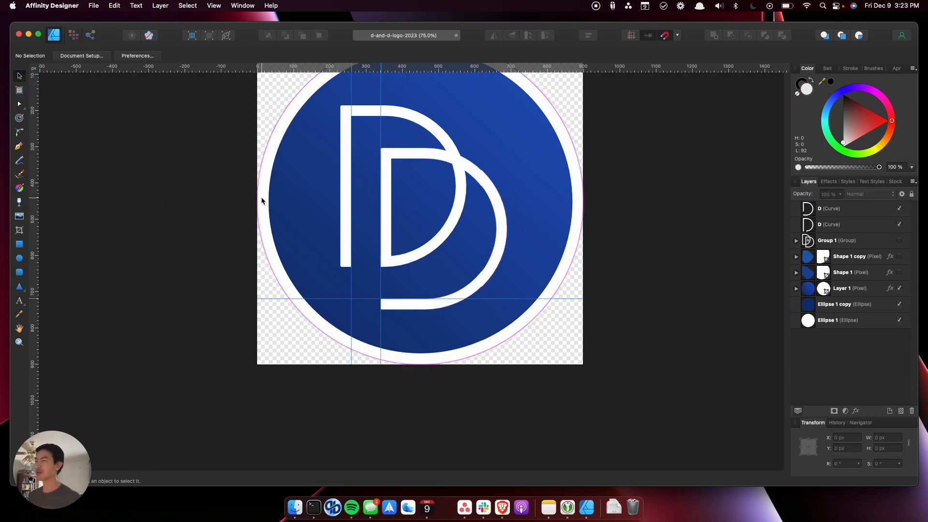
click(199, 183)
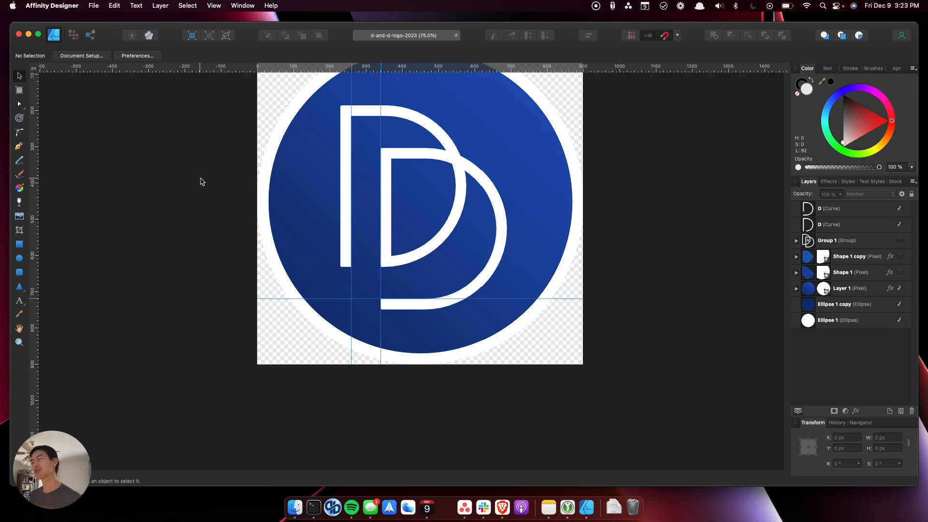
drag(331, 173, 292, 271)
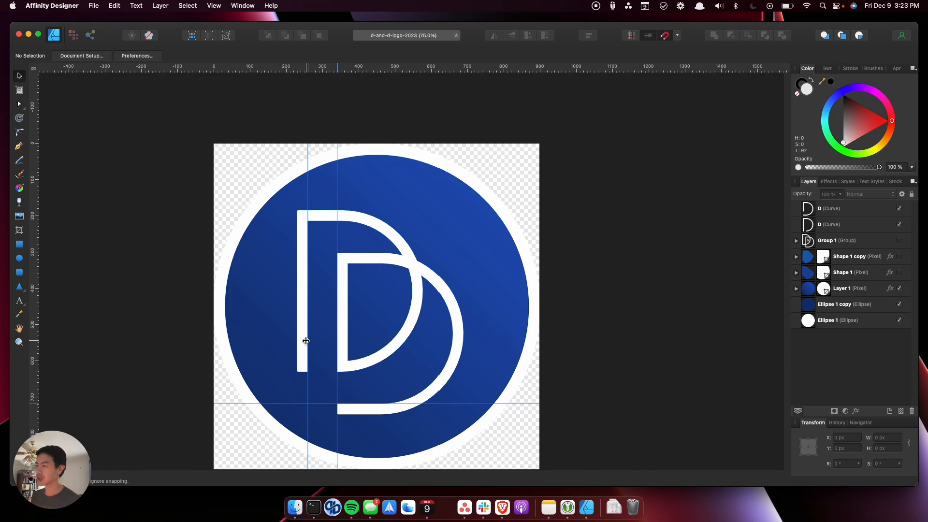
Step: Draw a helper square of about 424.8 px over the Ds and rotate it to -45°
click(358, 412)
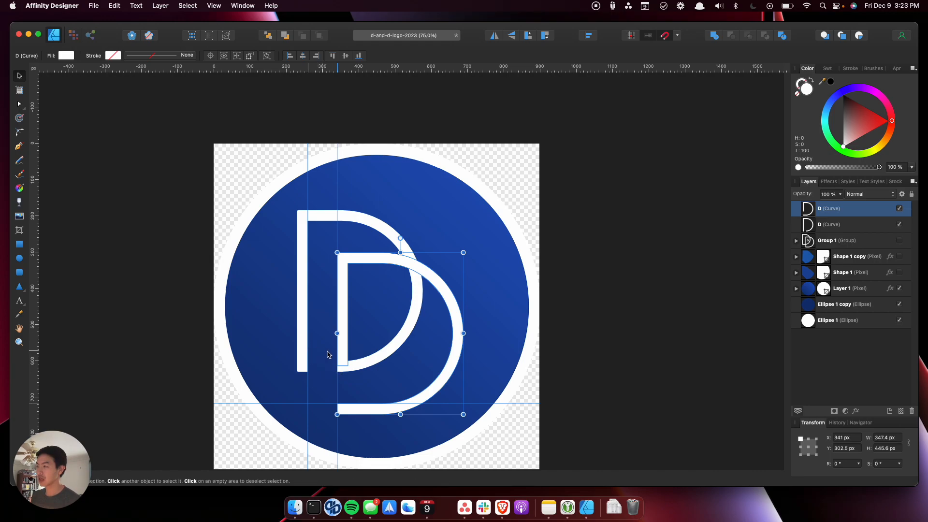
key(super+equal)
key(super+equal)
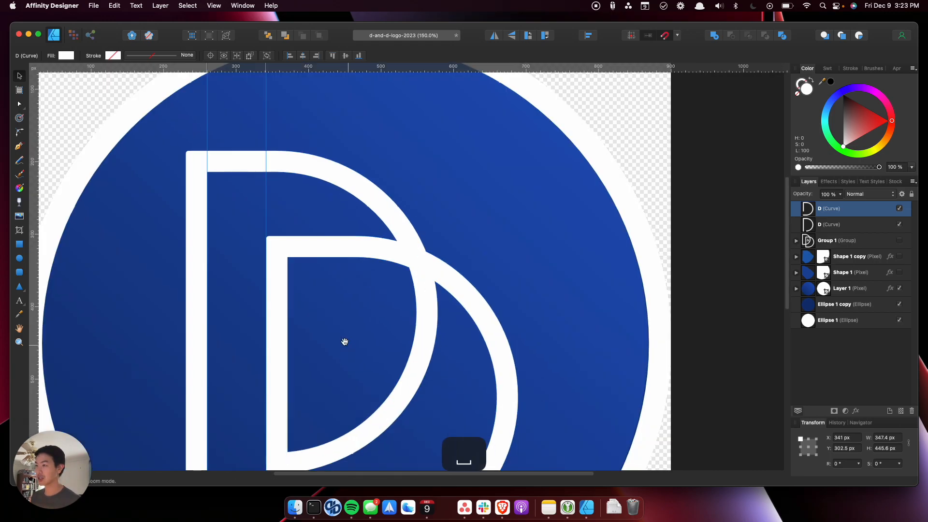
drag(346, 348, 371, 206)
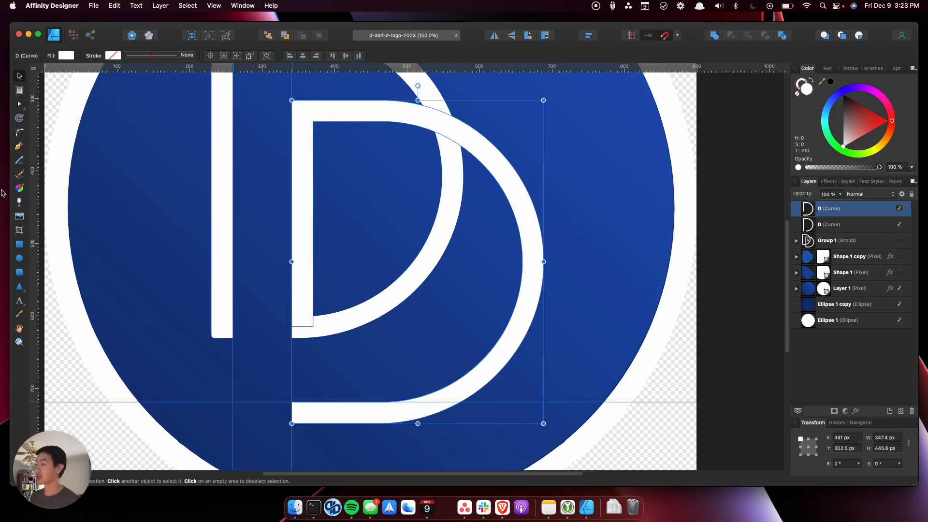
click(19, 245)
drag(149, 160, 491, 380)
drag(524, 401, 524, 401)
drag(461, 156, 506, 328)
Step: Move the rotated square so its upper-right edge meets the cut end of the upper-left D's lower stroke, at about X 171.7, Y 461.7 px
key(v)
drag(334, 250, 208, 367)
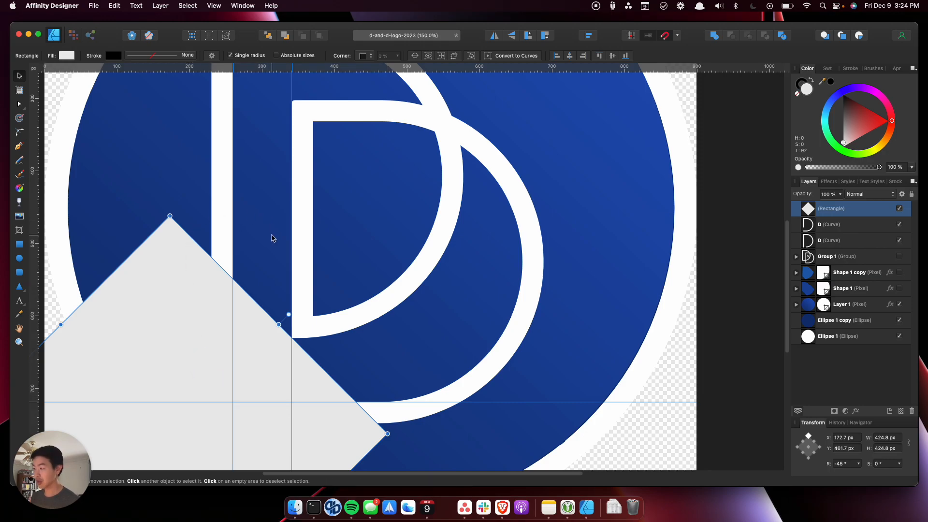
key(Left)
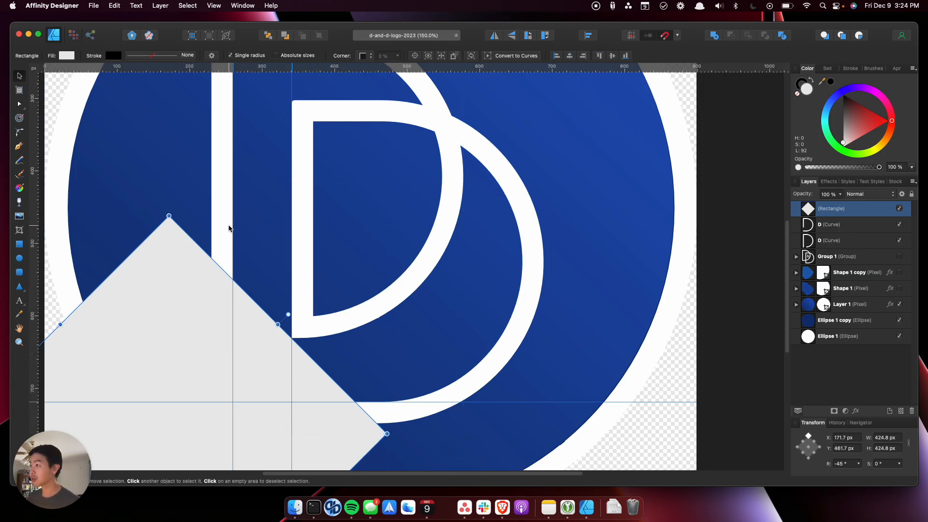
Step: Subtract the rotated helper square from the upper-left D to cut its stem at an angle
key(shift)
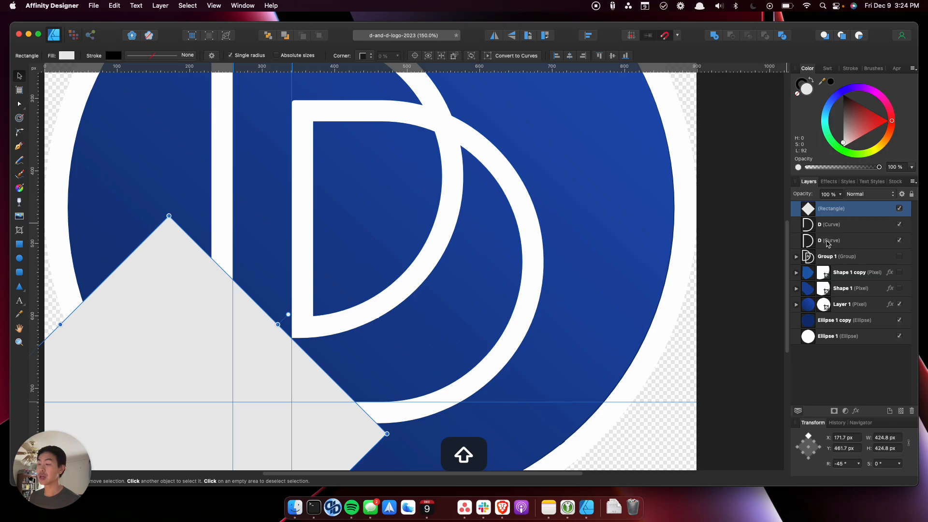
super+click(830, 241)
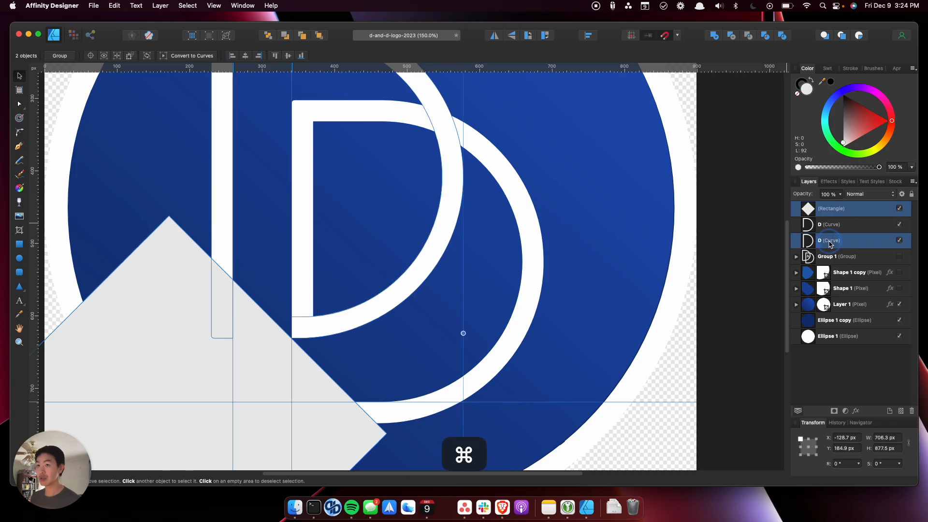
click(731, 37)
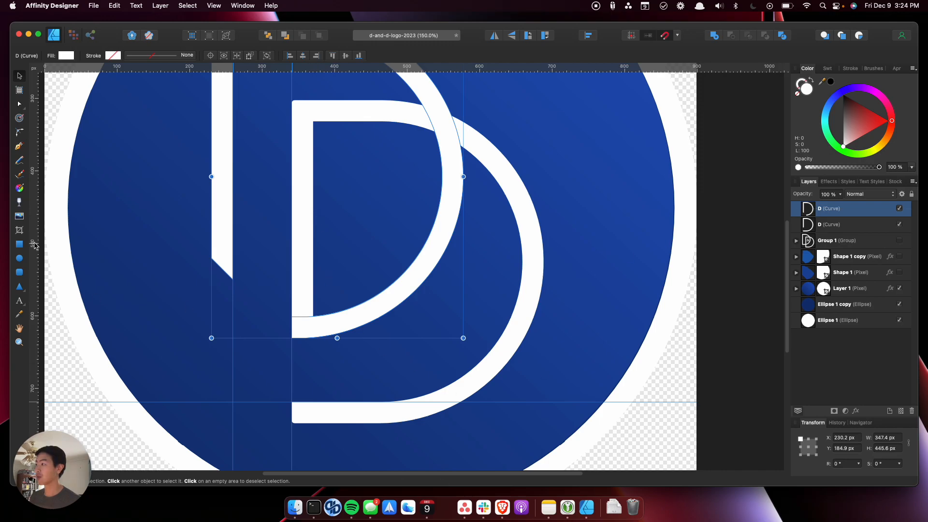
Step: Draw a helper rectangle of about 418 × 303.5 px over the lower end of the lower-right D, and undo the stray extra rectangle
click(19, 244)
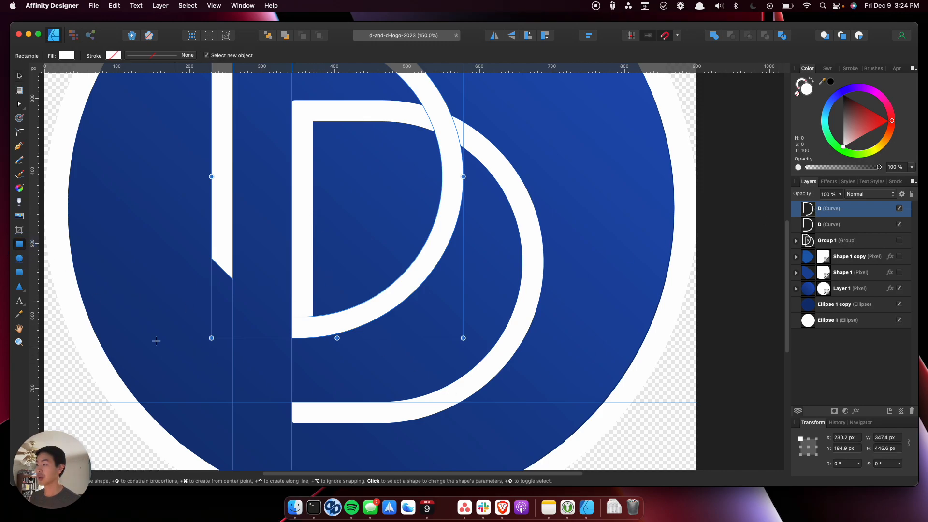
drag(176, 359, 479, 421)
drag(482, 196, 486, 201)
key(alt+z)
key(Escape)
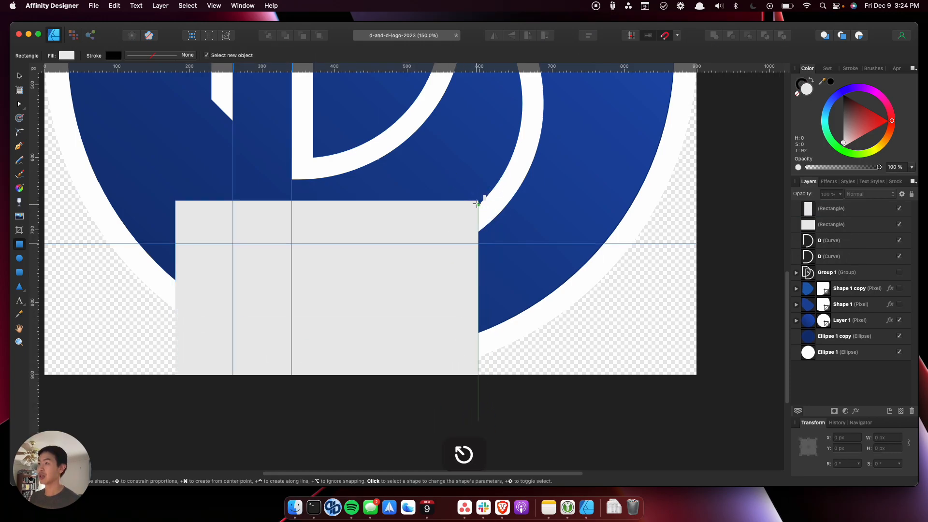
key(super+z)
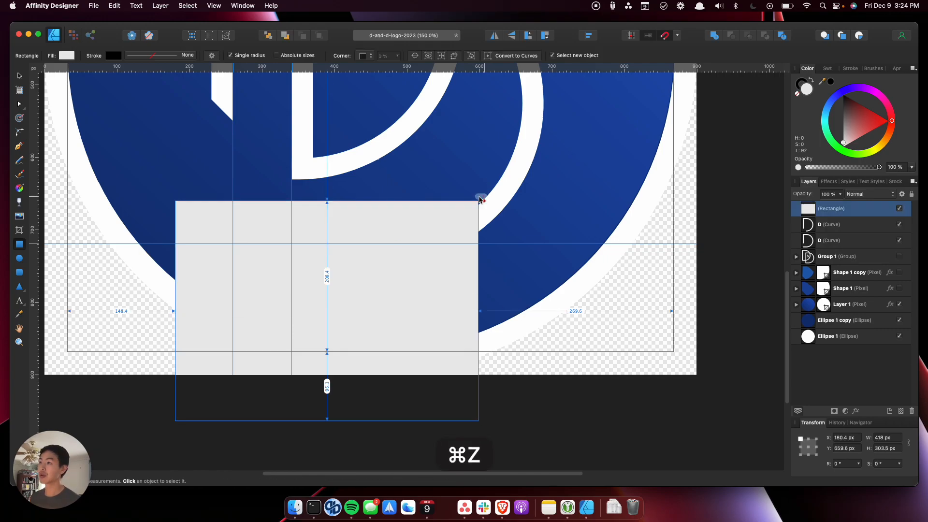
Step: Rotate the helper rectangle to -45° and align its upper-right edge with the cut end of the upper-left D's lower stroke, at about X 211.6, Y 502 px
drag(480, 197, 505, 318)
key(v)
drag(381, 323, 286, 284)
key(Down)
key(Left)
key(Up)
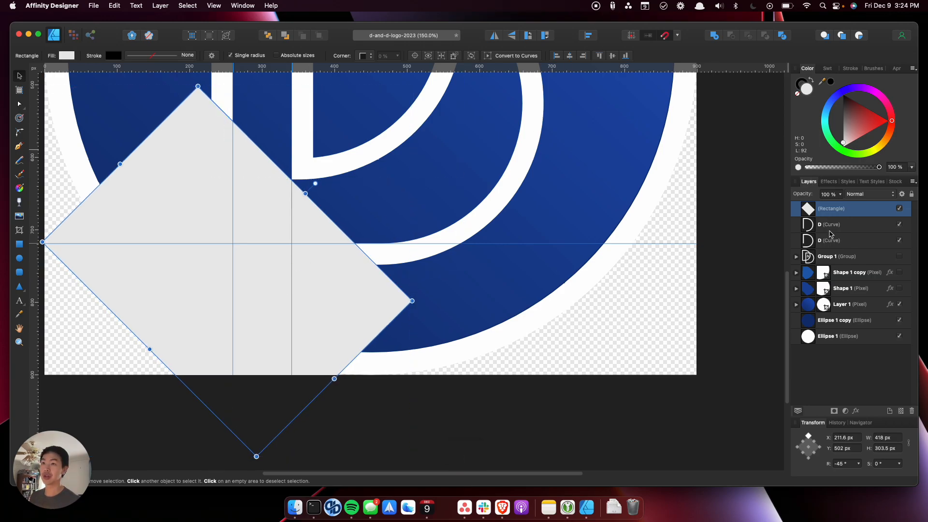
Step: Subtract the rotated helper rectangle from the lower-right D to cut its bottom stroke at an angle
click(825, 249)
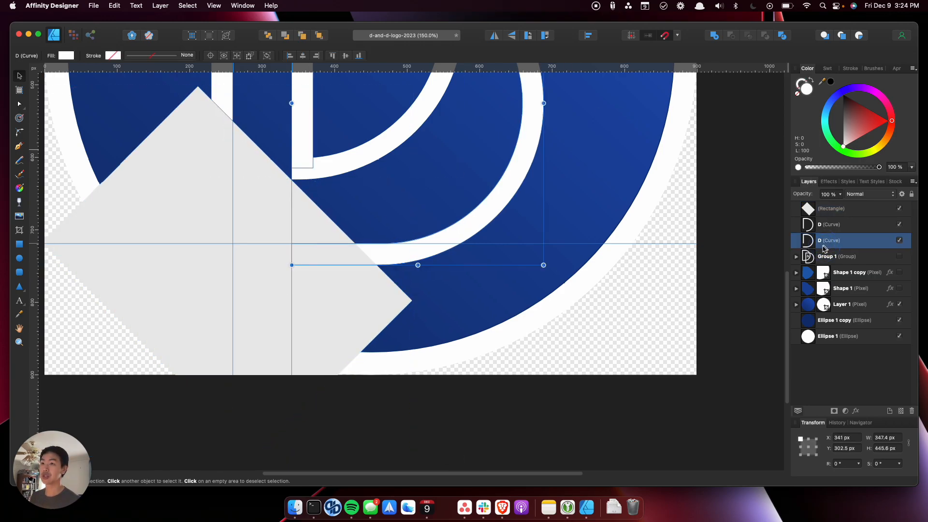
click(280, 291)
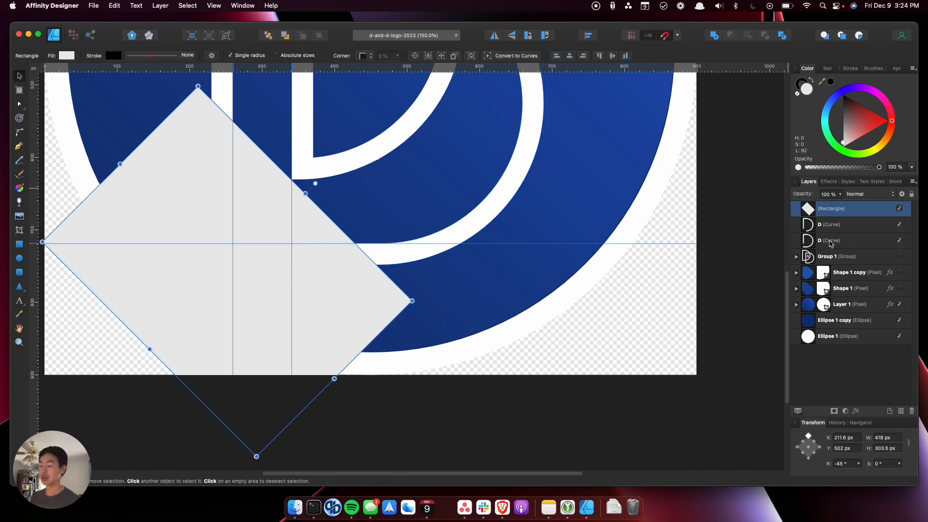
key(super)
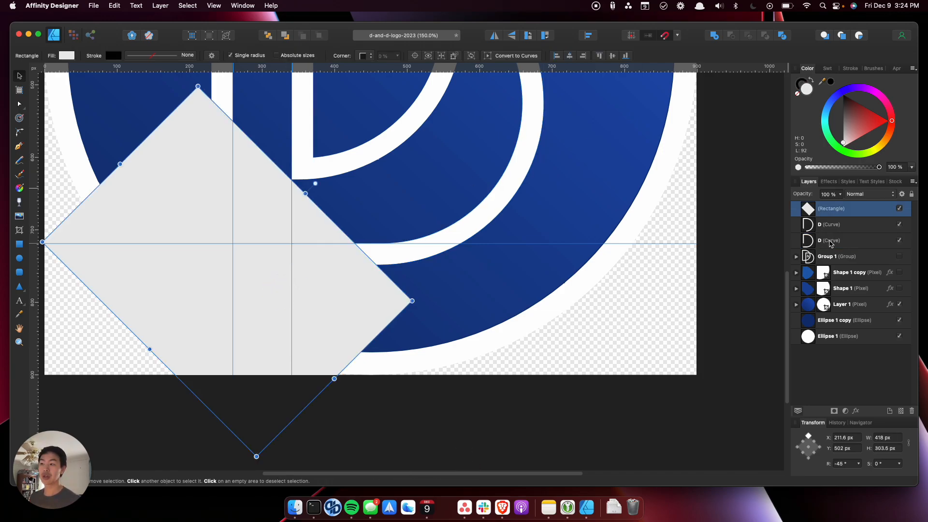
super+click(830, 242)
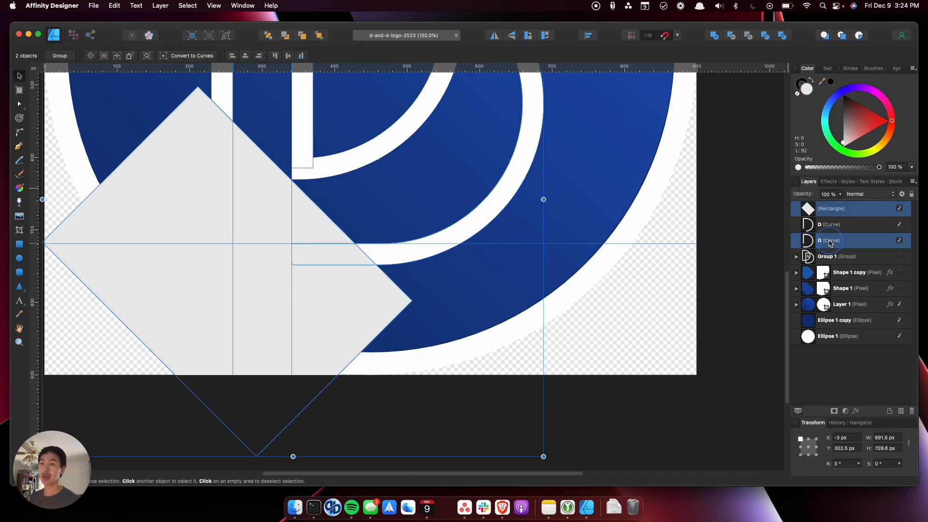
click(731, 35)
Step: Reset the canvas rotation and review the whole logo at a smaller scale with nothing selected
scroll(464, 132, down, 3)
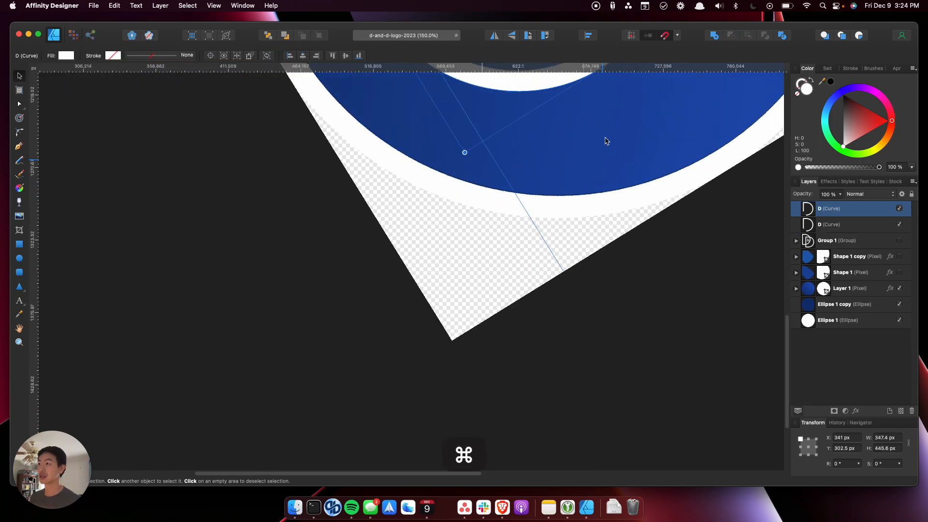
scroll(608, 139, up, 5)
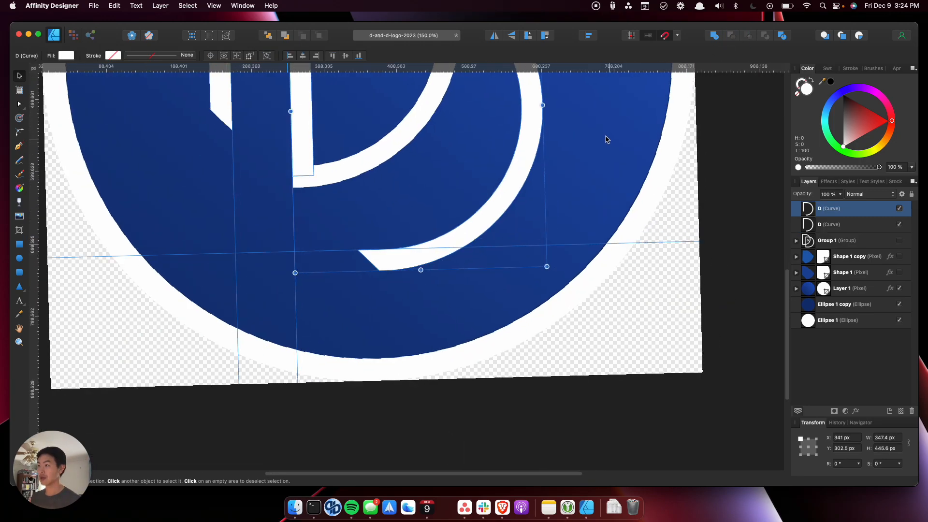
scroll(607, 139, down, 1)
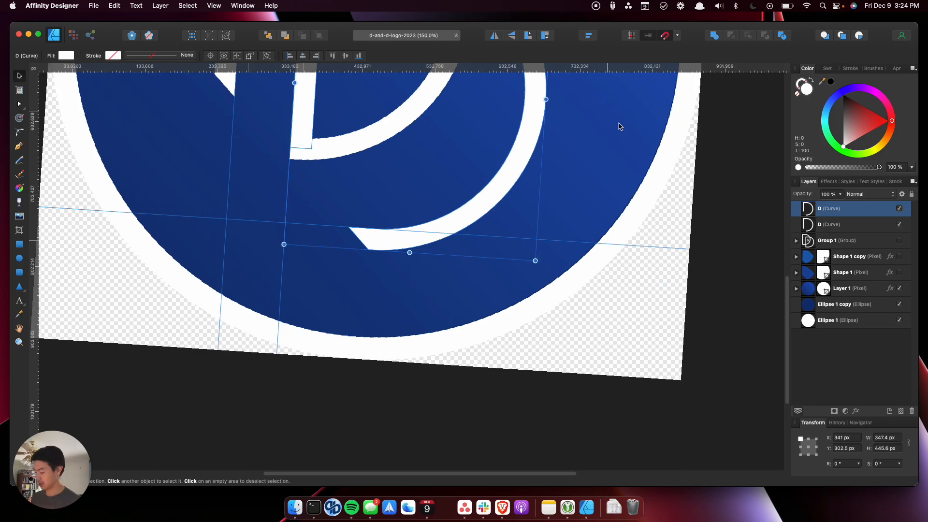
key(ctrl+shift+super+r)
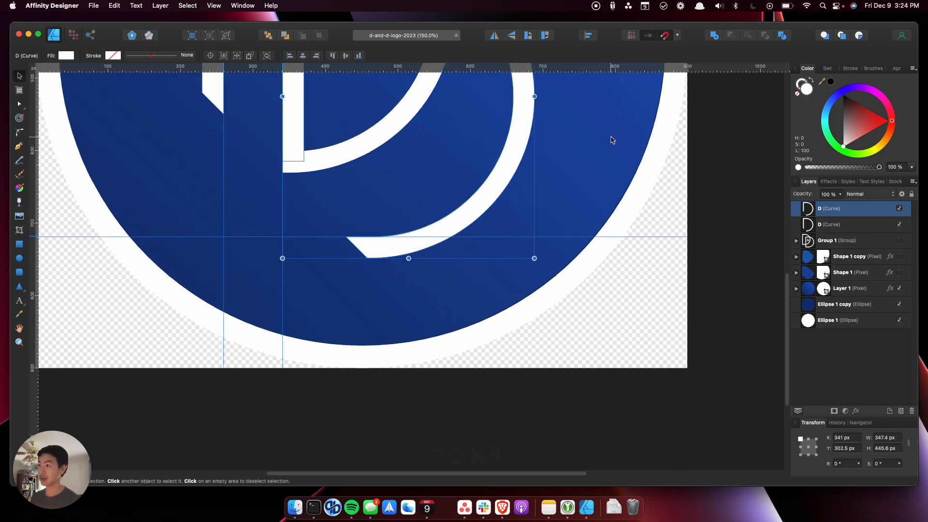
scroll(612, 139, left, 5)
scroll(611, 138, down, 6)
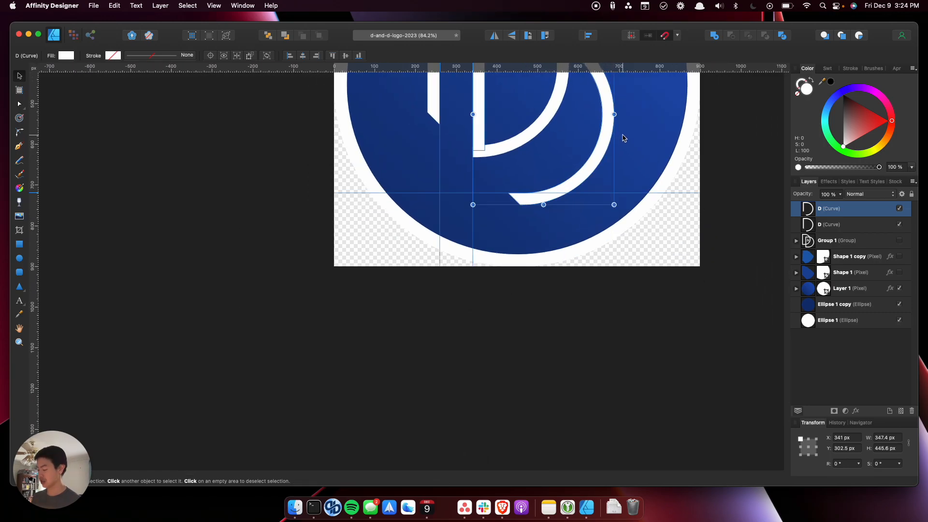
scroll(437, 348, down, 5)
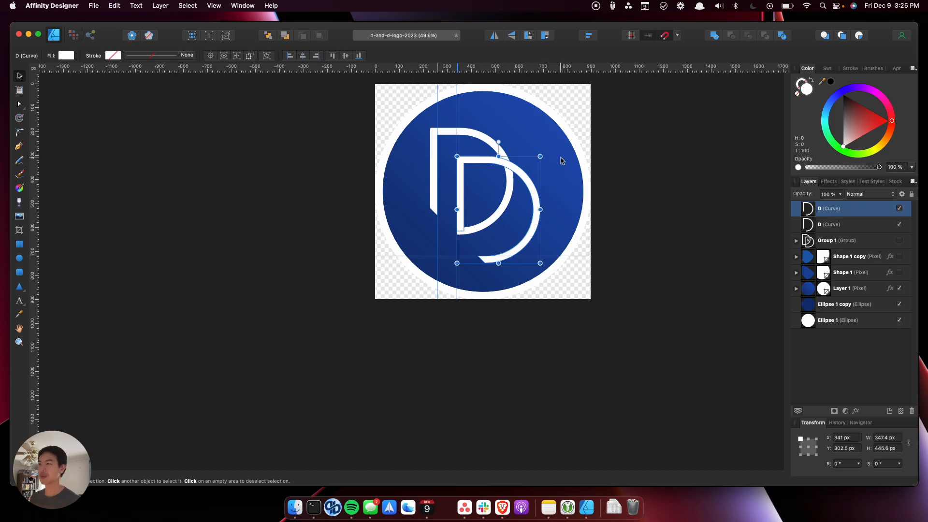
drag(556, 174, 505, 242)
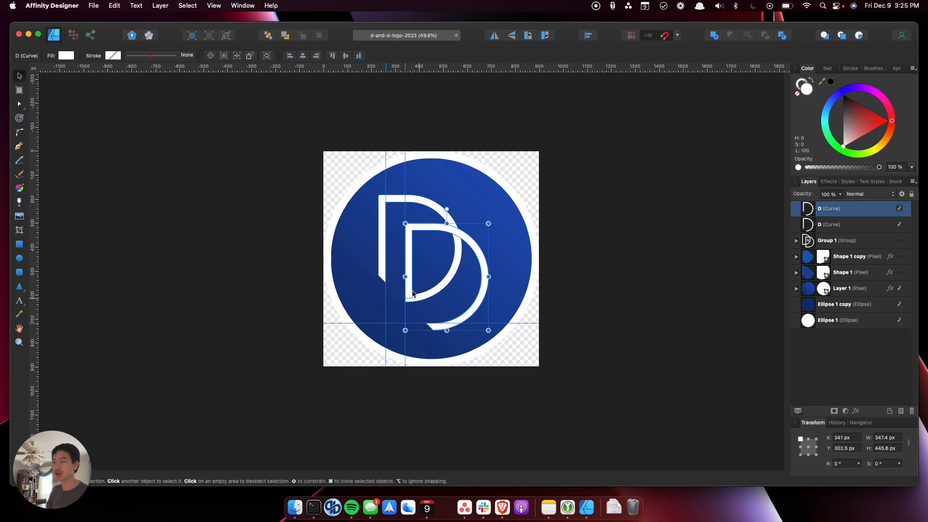
click(575, 292)
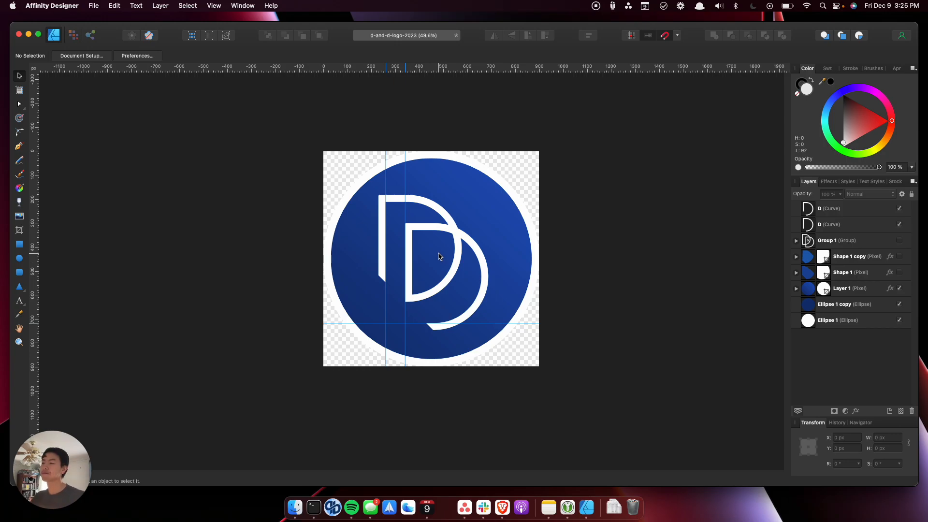
Step: Examine the two cut D curves and the original D curves stored in Group 1
click(422, 235)
click(411, 206)
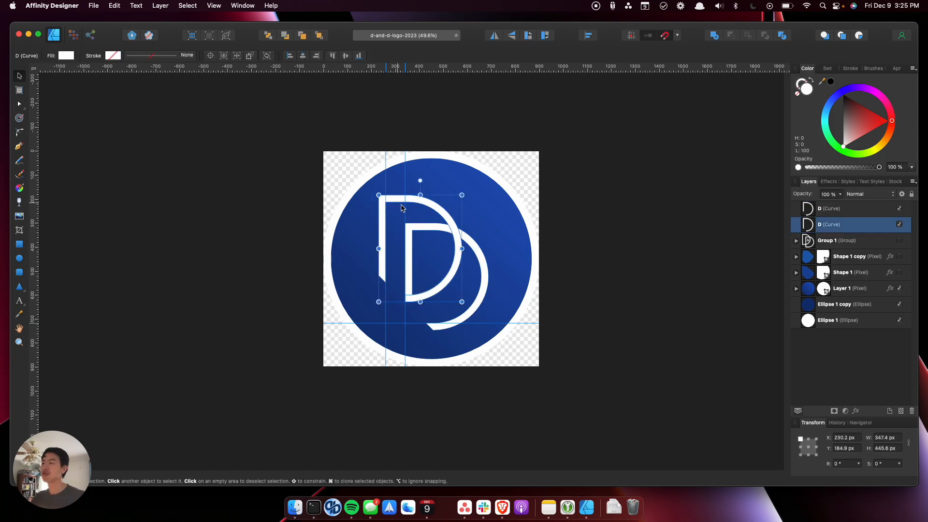
click(419, 199)
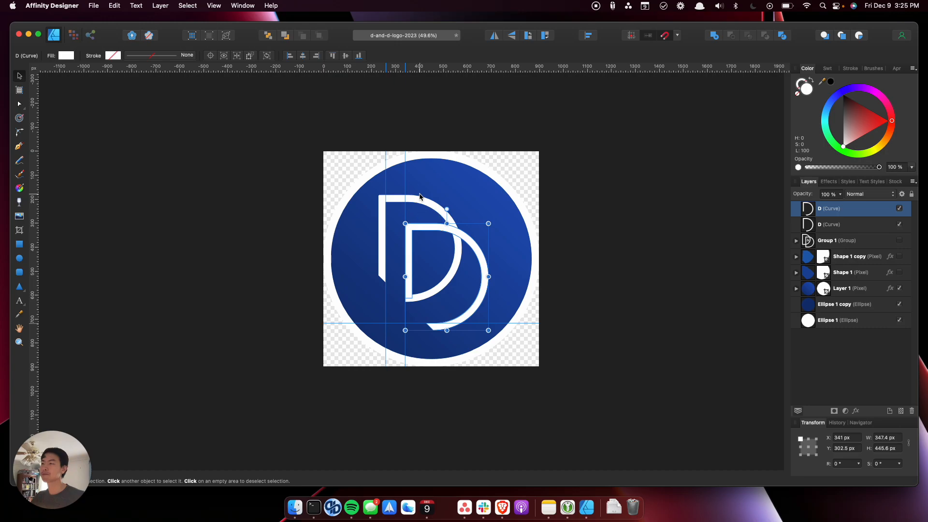
click(422, 203)
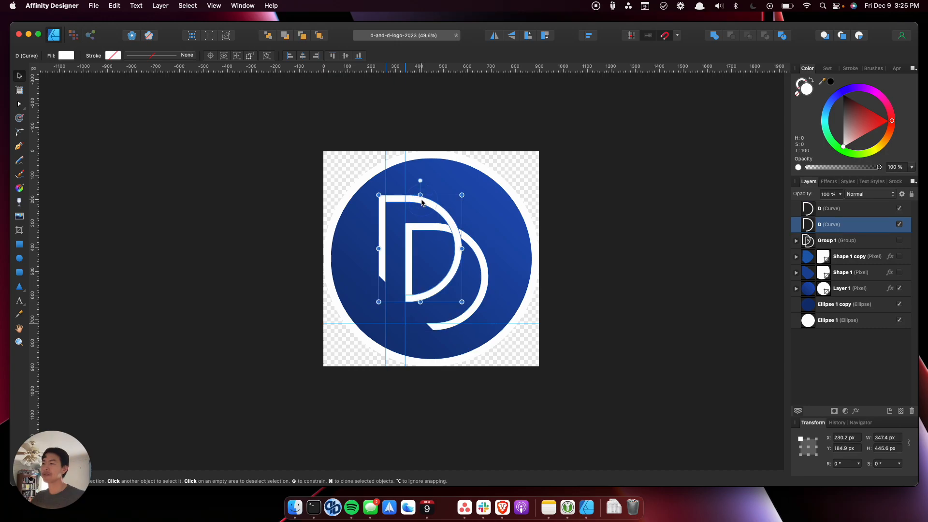
click(439, 234)
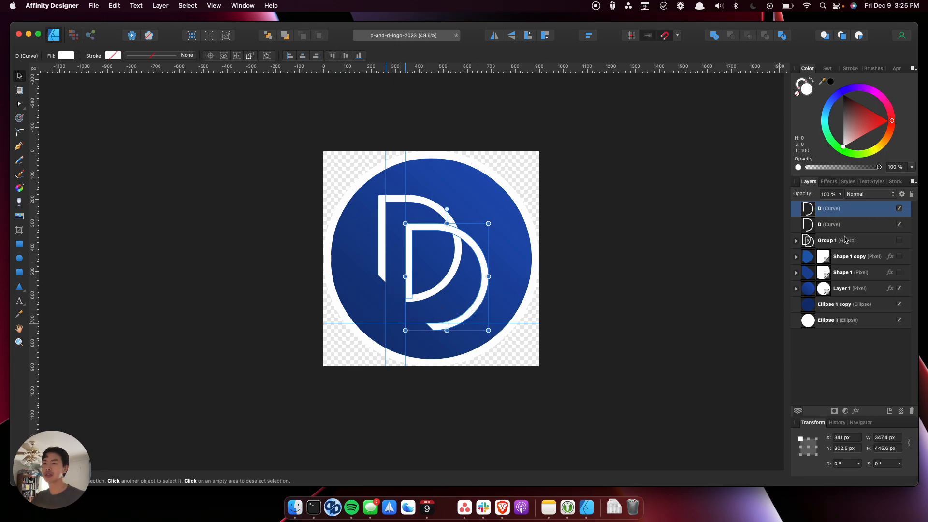
click(796, 240)
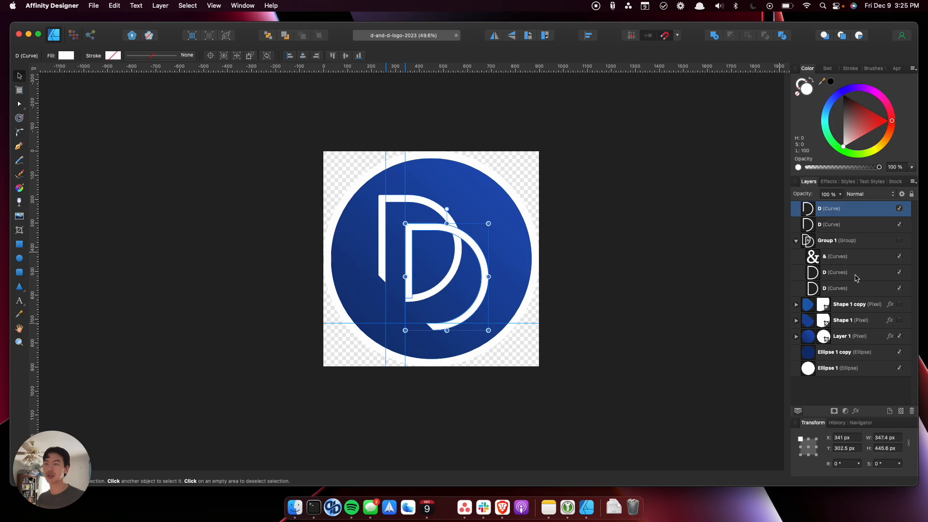
click(855, 276)
click(850, 289)
click(846, 272)
Step: Group the two cut D curves and hide the new group
click(843, 225)
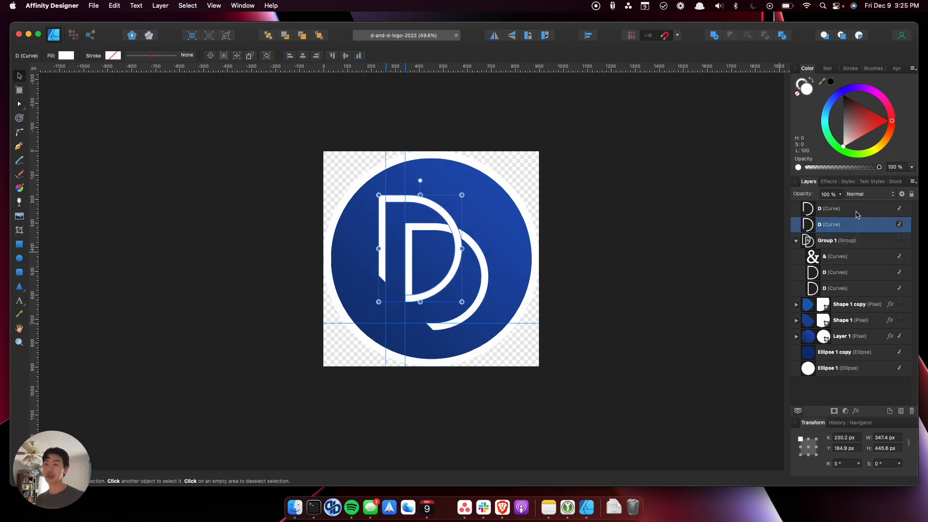
shift+click(856, 215)
right_click(820, 218)
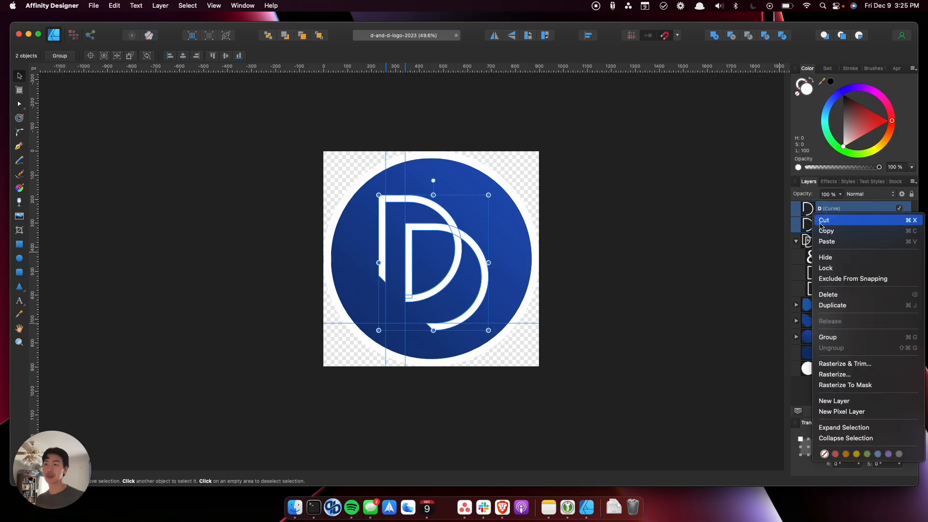
click(848, 340)
click(900, 209)
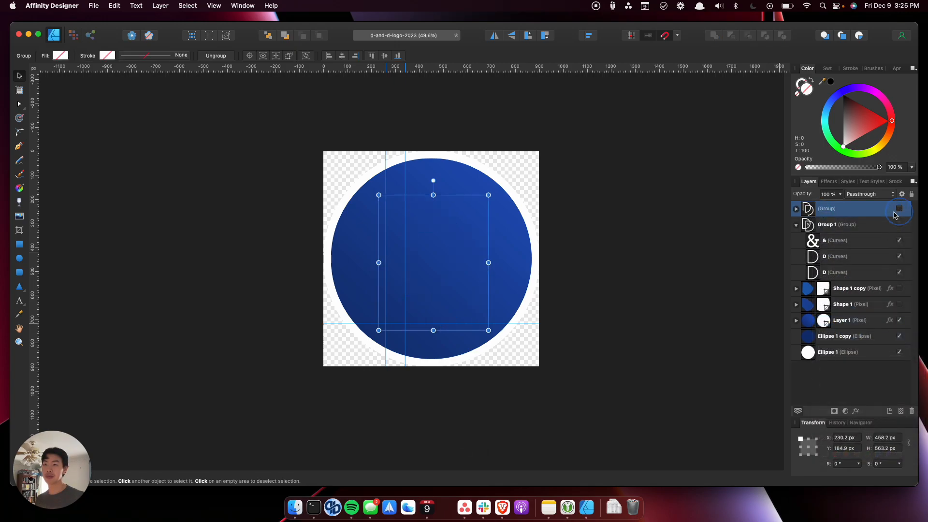
Step: Duplicate the original upper-left D in Group 1 and place the copy outside the group, at the top of the layer stack
click(827, 261)
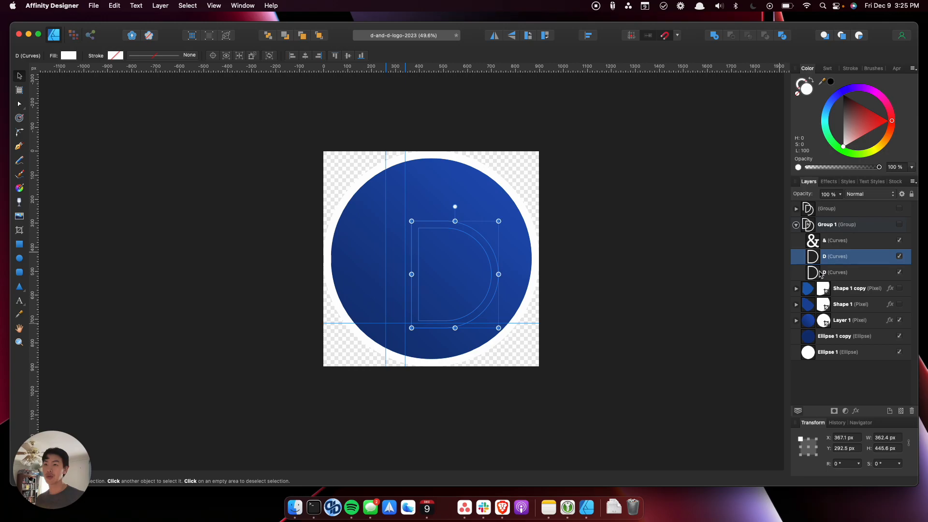
click(821, 273)
right_click(816, 274)
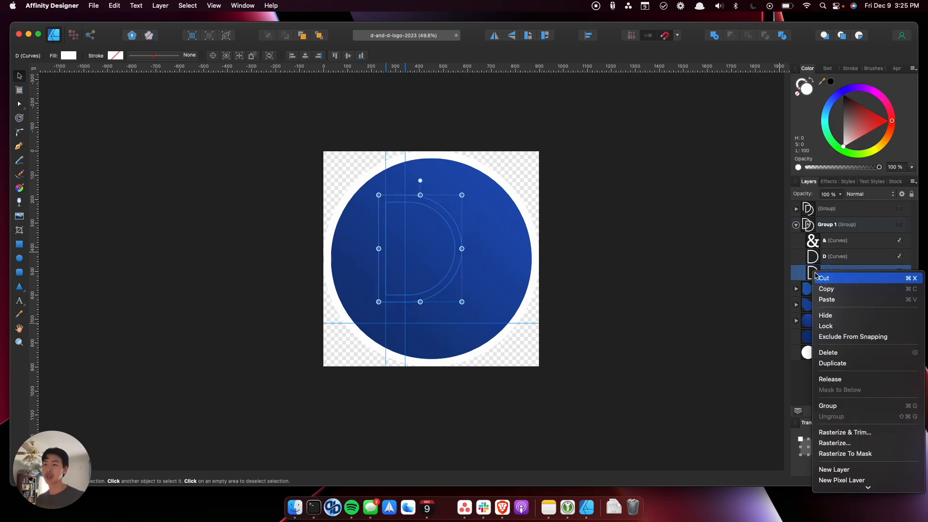
click(839, 369)
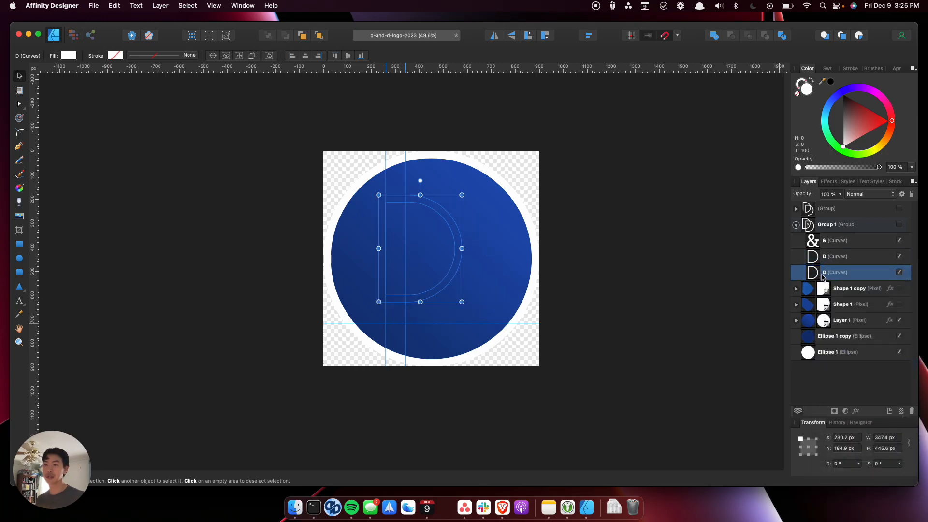
drag(821, 276, 804, 207)
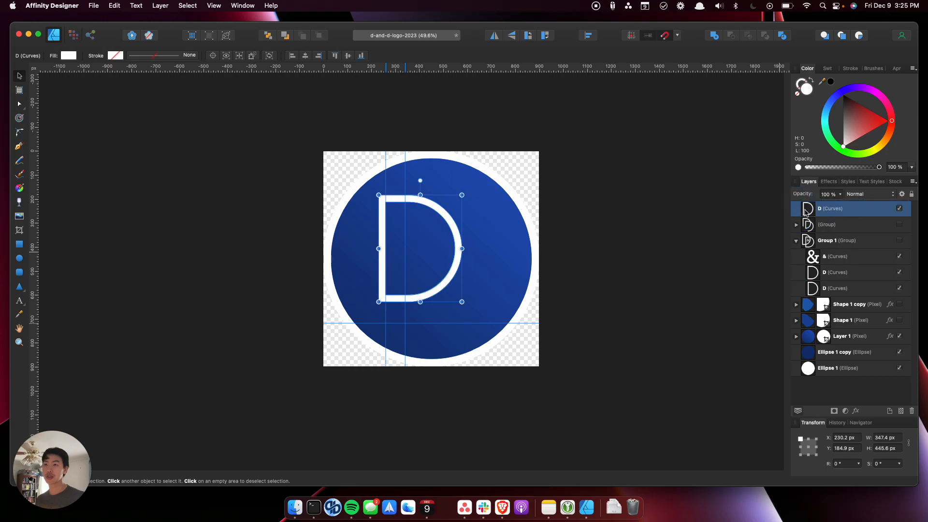
Step: Duplicate the uncut D, offset the copy diagonally down to the right at about X 298, Y 252.7 px, and compare it with the cut version
right_click(805, 209)
click(834, 300)
key(m)
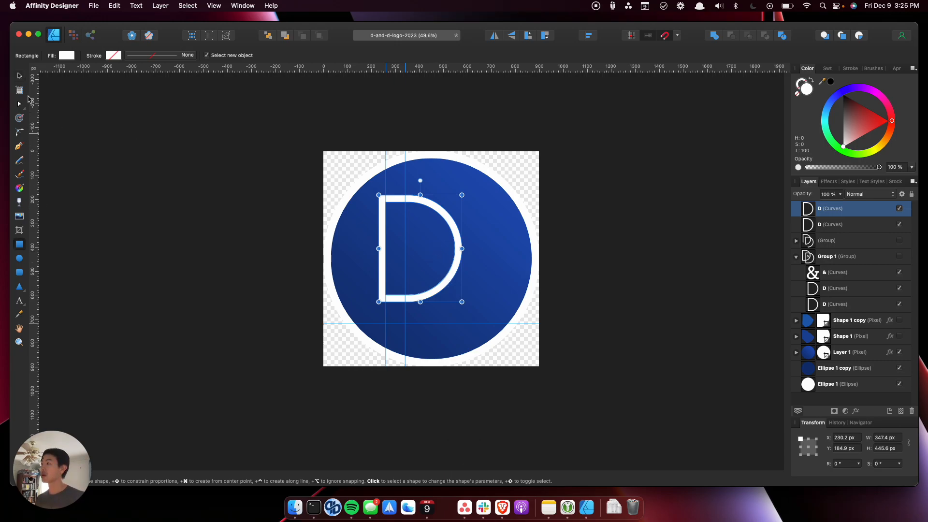
click(22, 79)
drag(445, 293, 461, 310)
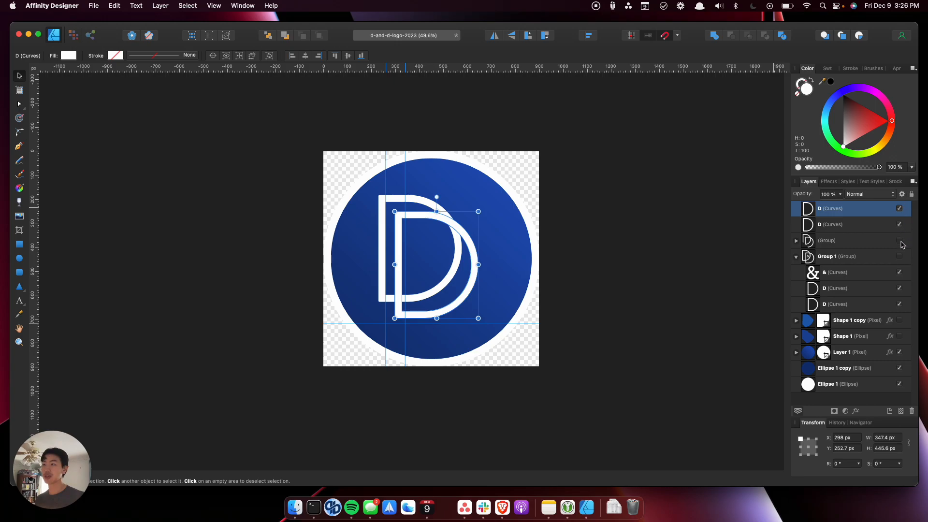
click(900, 241)
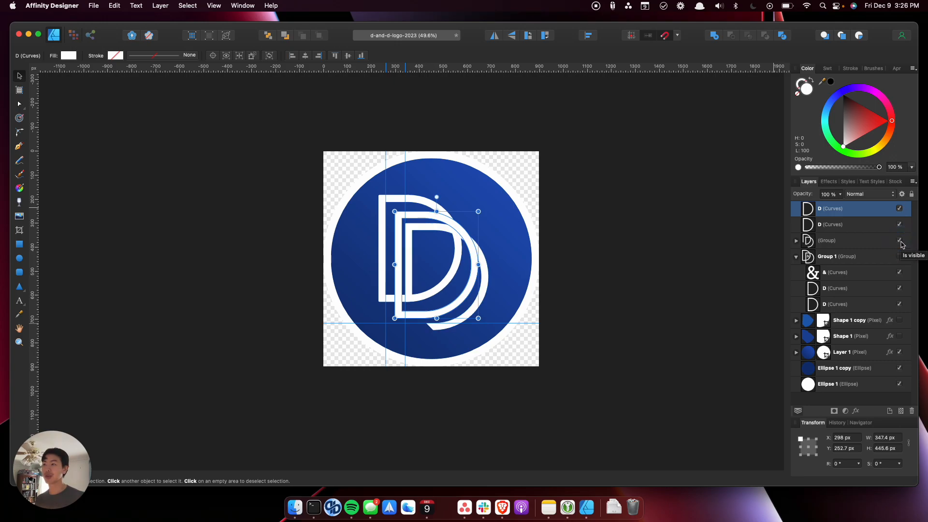
click(900, 241)
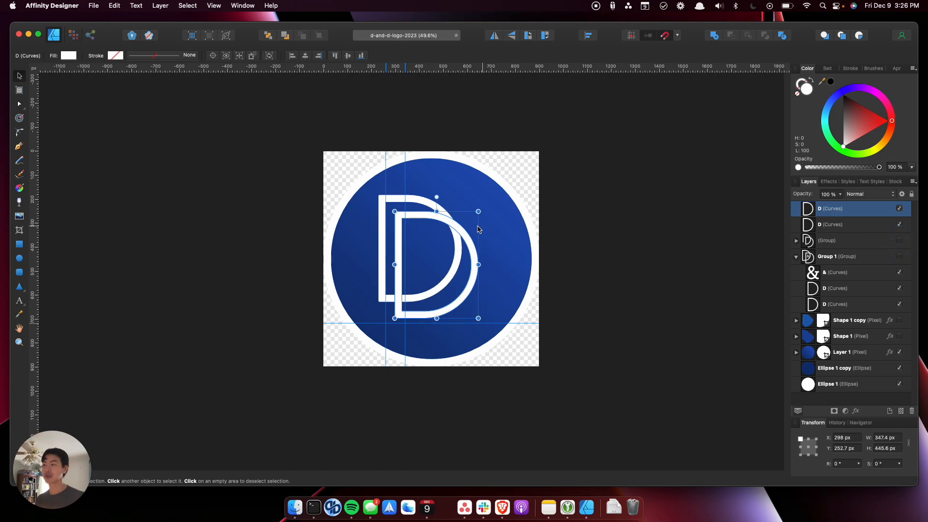
Step: Select the two overlapping uncut D curves outside the groups
key(super)
key(super+equal)
key(super+equal)
key(space)
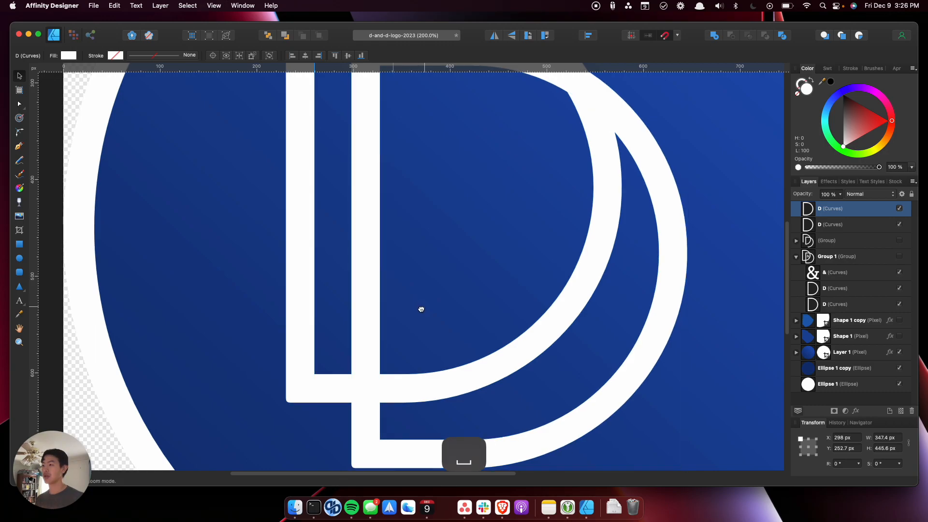
drag(422, 311, 362, 190)
key(m)
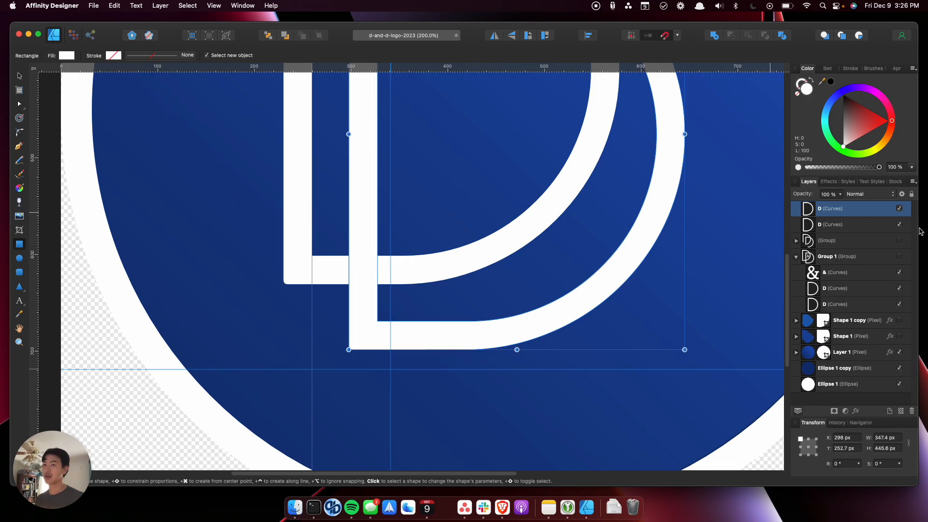
shift+click(854, 223)
right_click(852, 214)
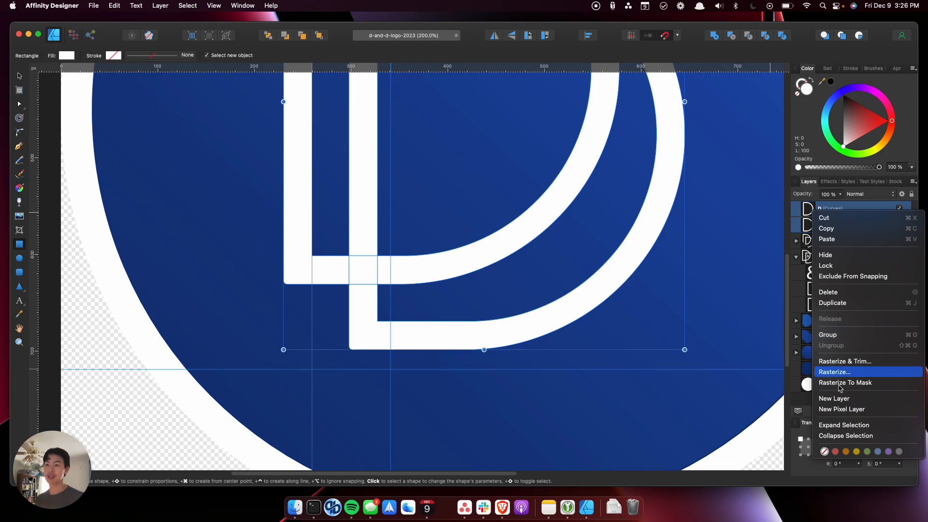
click(695, 42)
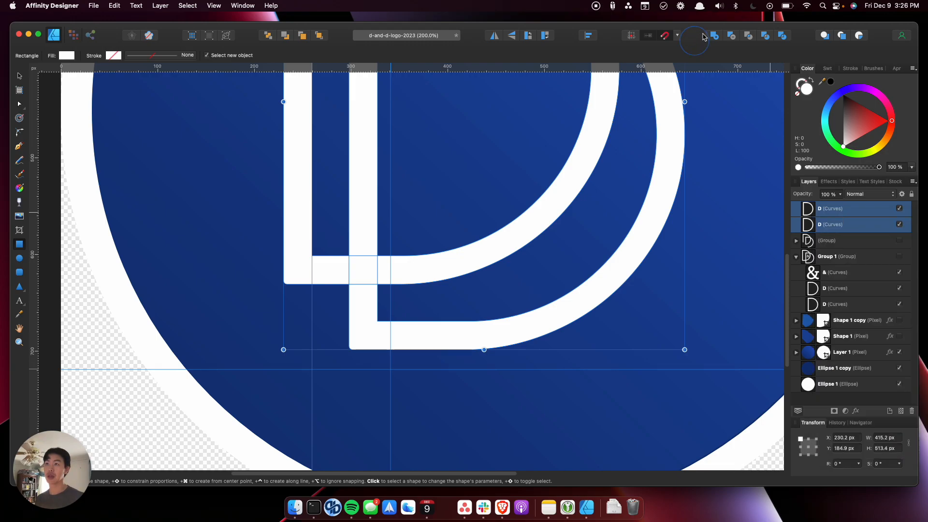
Step: Try the Add, XOR, Divide and Intersect operations on the two D curves, undoing each one
click(714, 35)
key(alt+z)
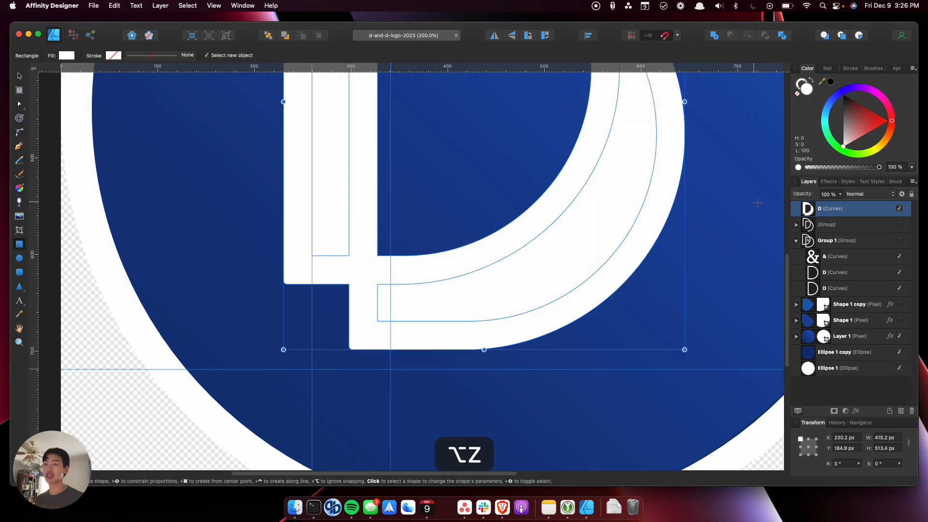
key(super+z)
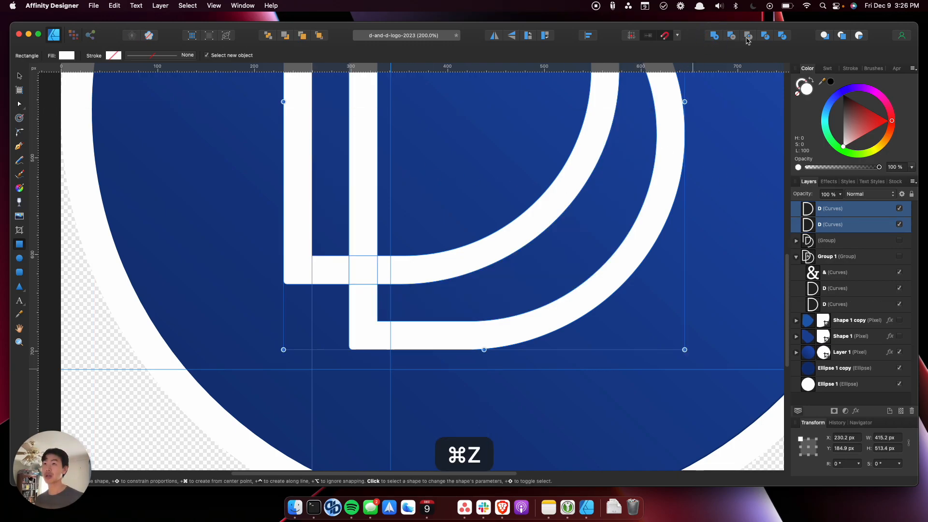
click(765, 38)
key(super+z)
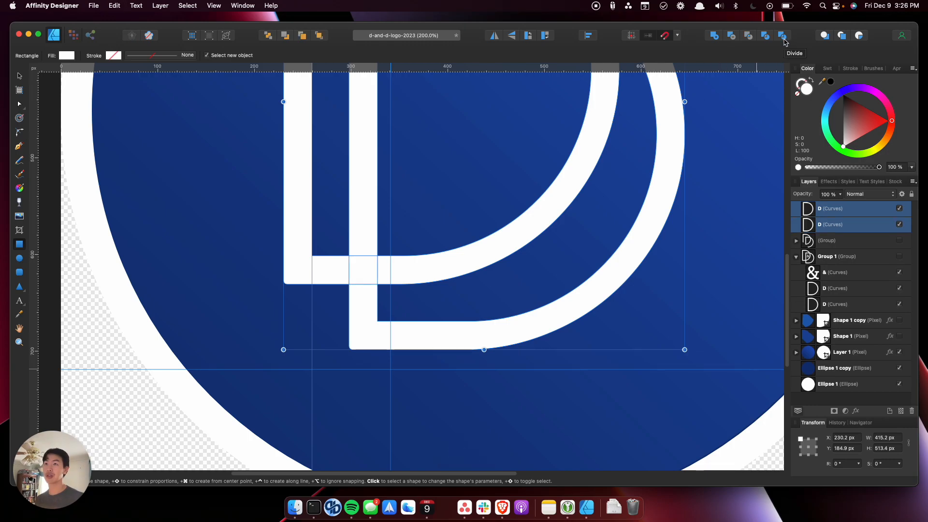
click(783, 37)
key(super+z)
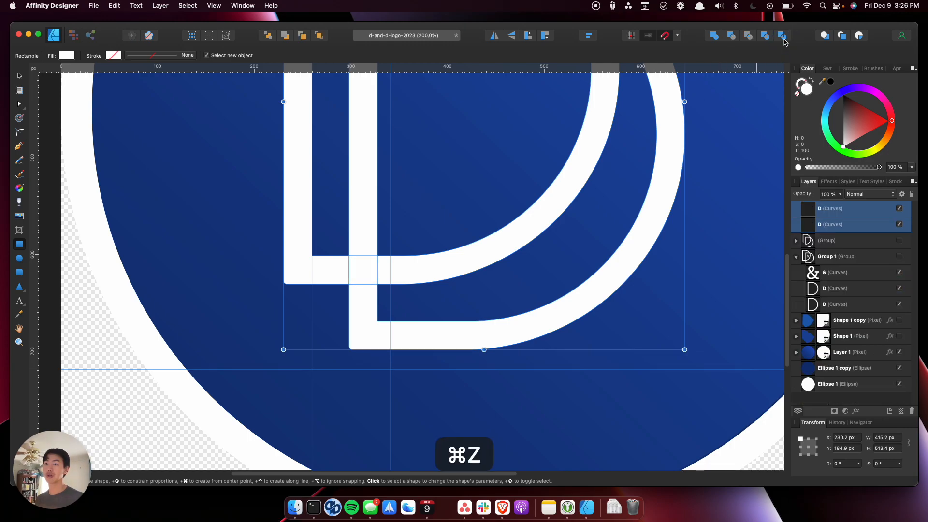
click(750, 38)
key(super+z)
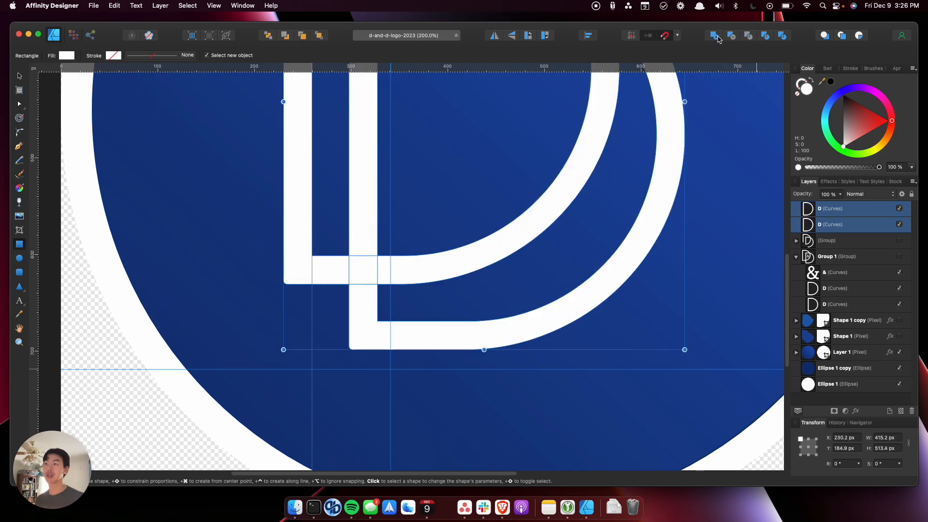
Step: Try Add and XOR on the two D curves once more and undo both operations
click(718, 39)
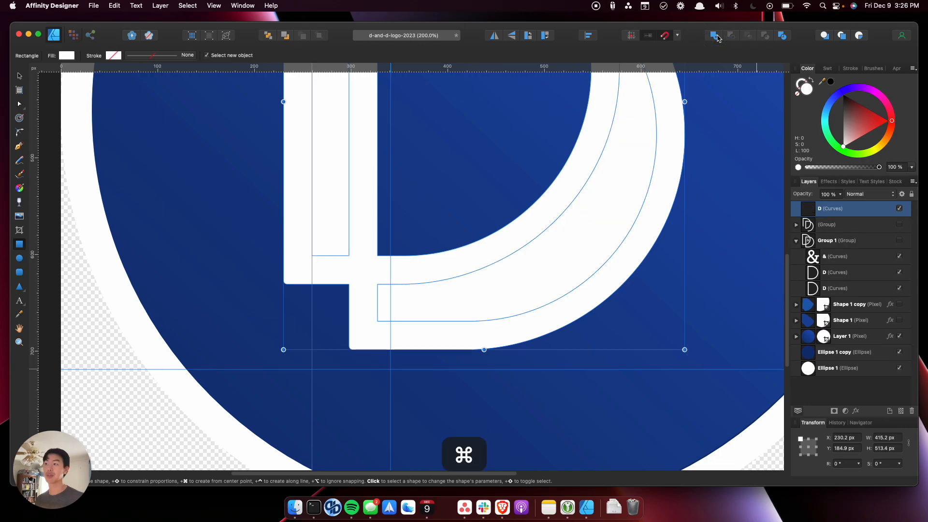
key(super+z)
click(765, 38)
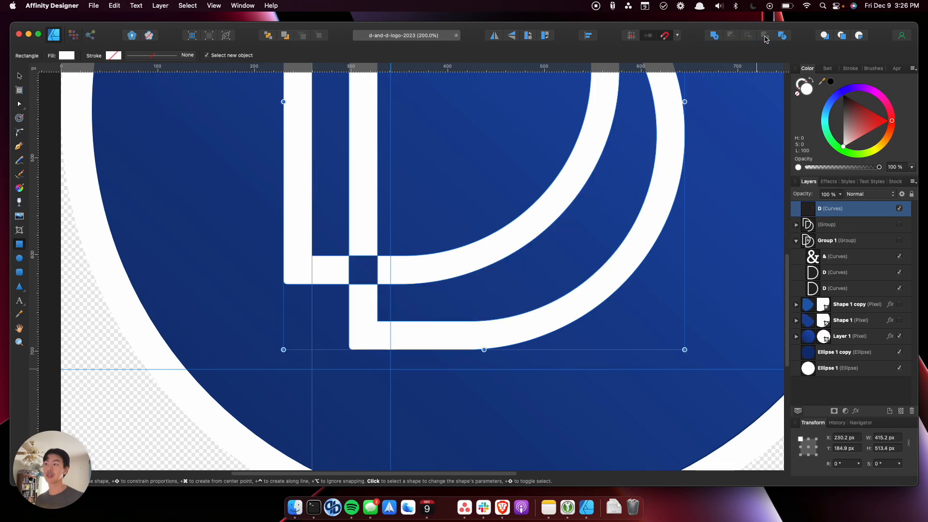
scroll(452, 223, up, 5)
key(super+z)
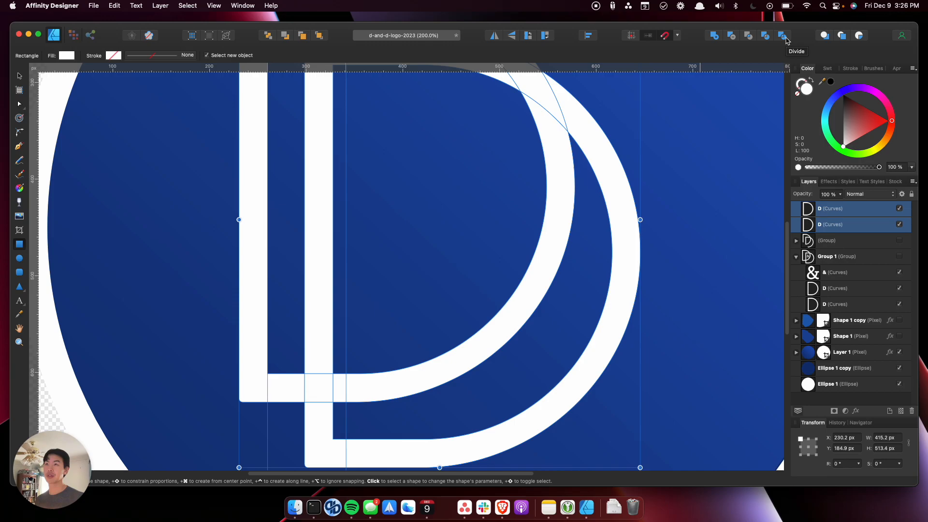
Step: Divide the two overlapping D curves into separate pieces and merge all the pieces into one shape with Add
click(786, 38)
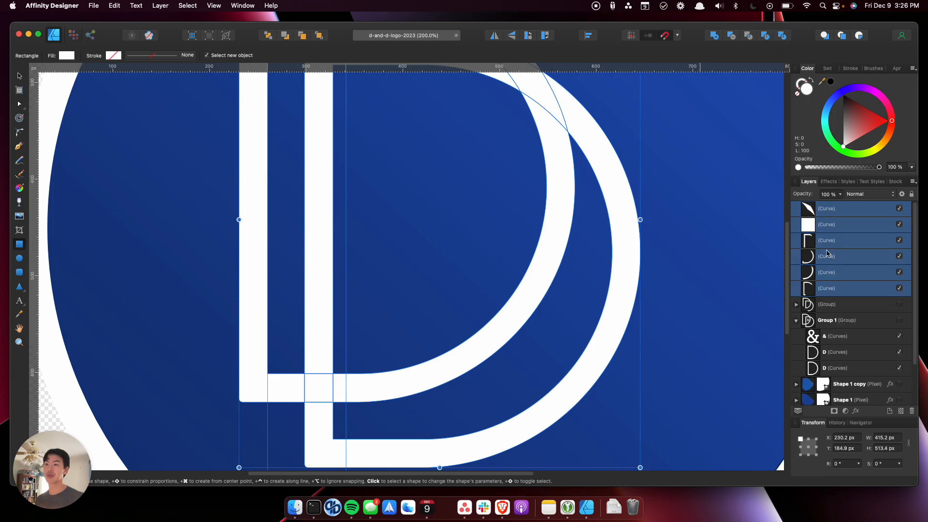
click(715, 39)
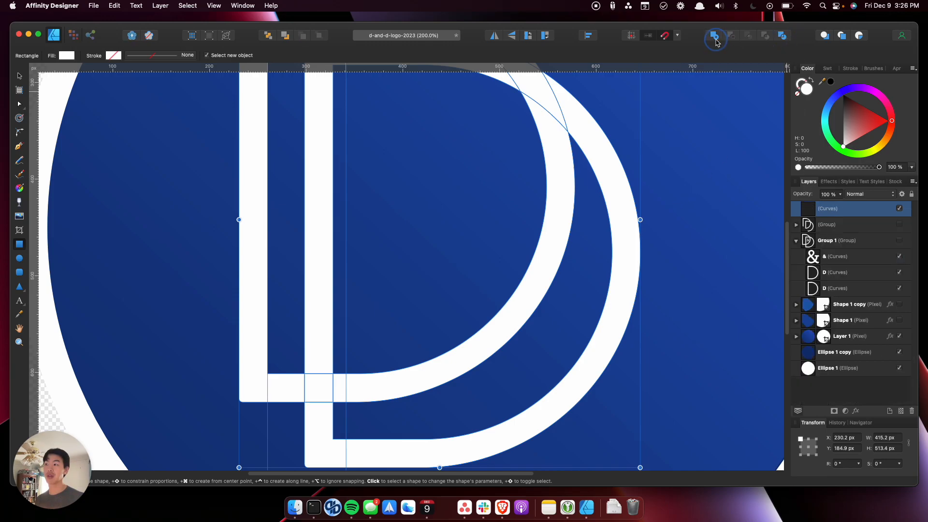
drag(607, 155, 662, 114)
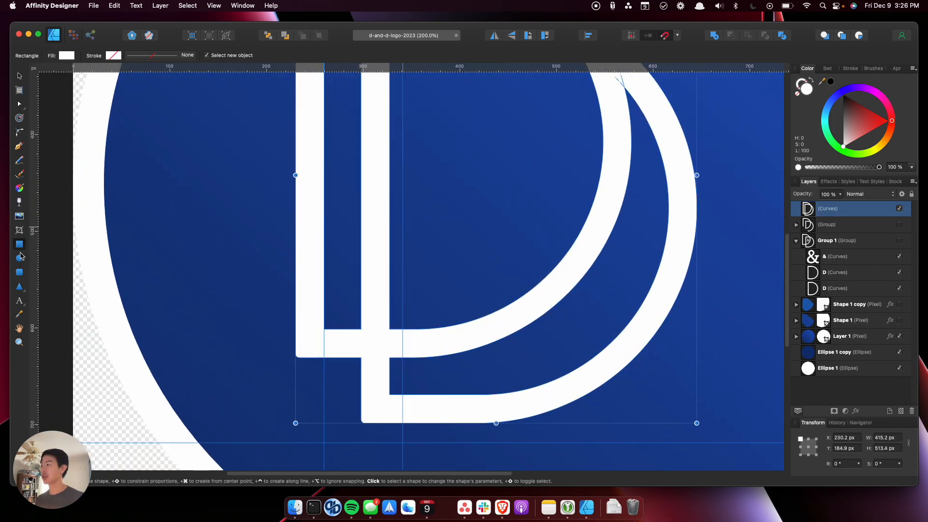
Step: Cut the merged Ds' lower-left corner diagonally by subtracting a rectangle about 226 × 176 px, rotated to -45° and placed across the corner
drag(225, 228, 444, 399)
key(shift)
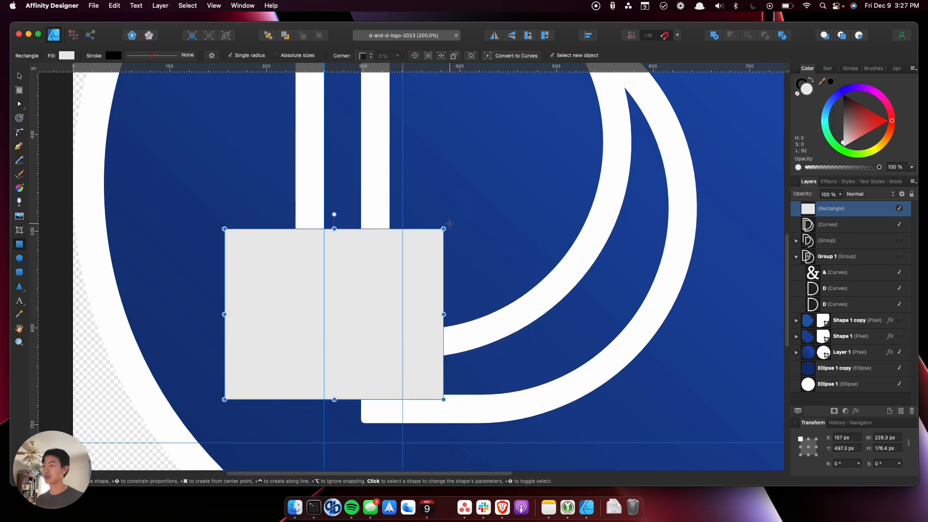
key(v)
drag(449, 224, 483, 348)
drag(359, 304, 332, 410)
drag(334, 408, 337, 408)
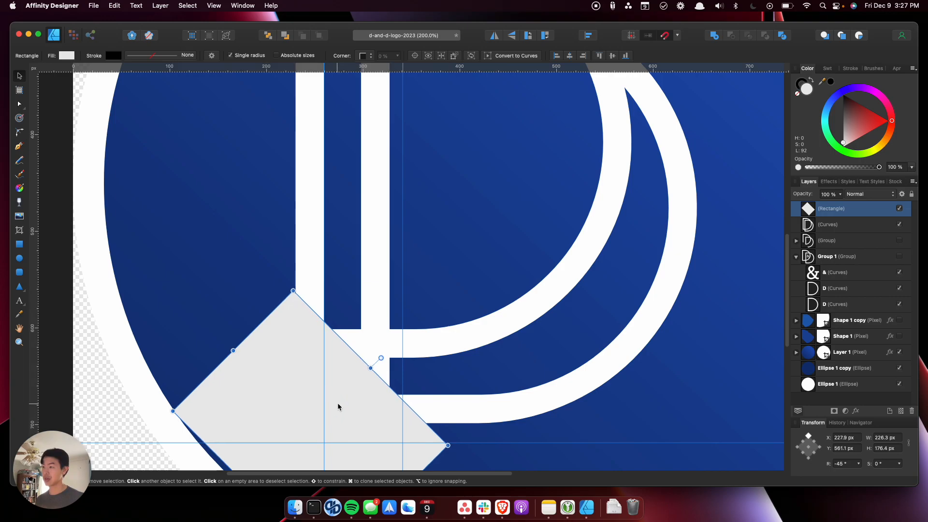
key(Down)
key(Up)
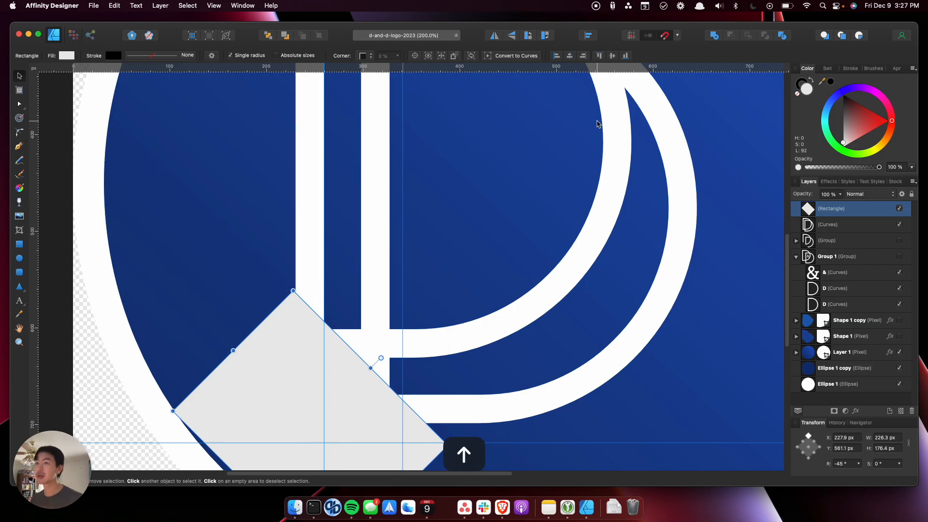
shift+click(828, 225)
click(731, 35)
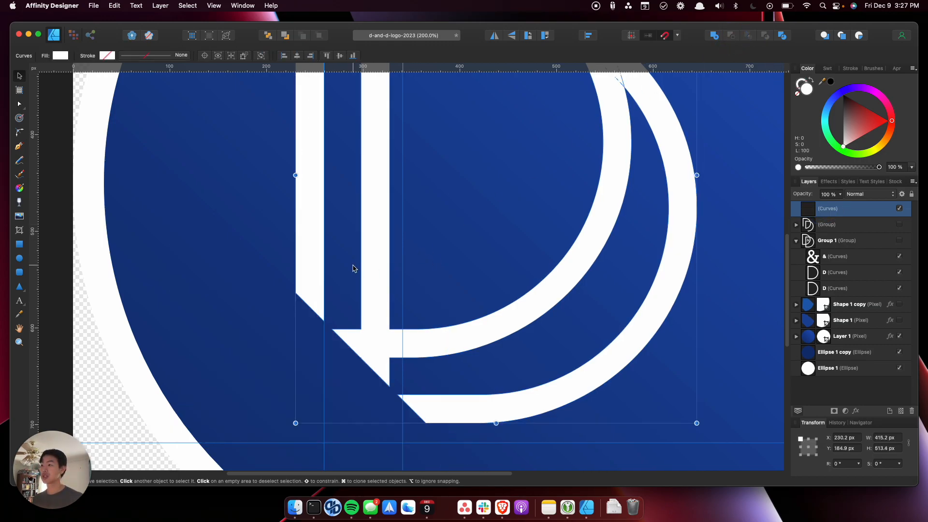
Step: Remove the triangular remnant beside the inner stem by subtracting a rectangle about 34 × 57 px, placed above the merged D shape
click(19, 244)
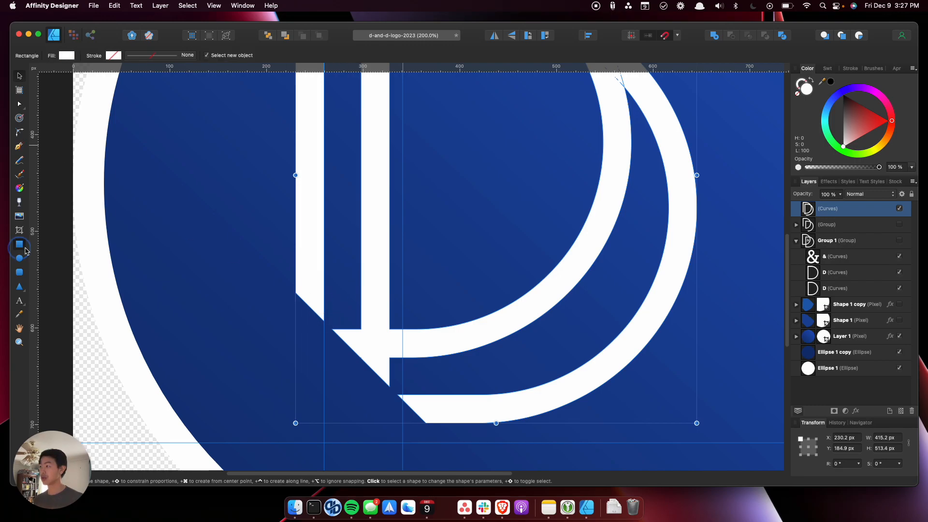
key(super+=)
key(super+=)
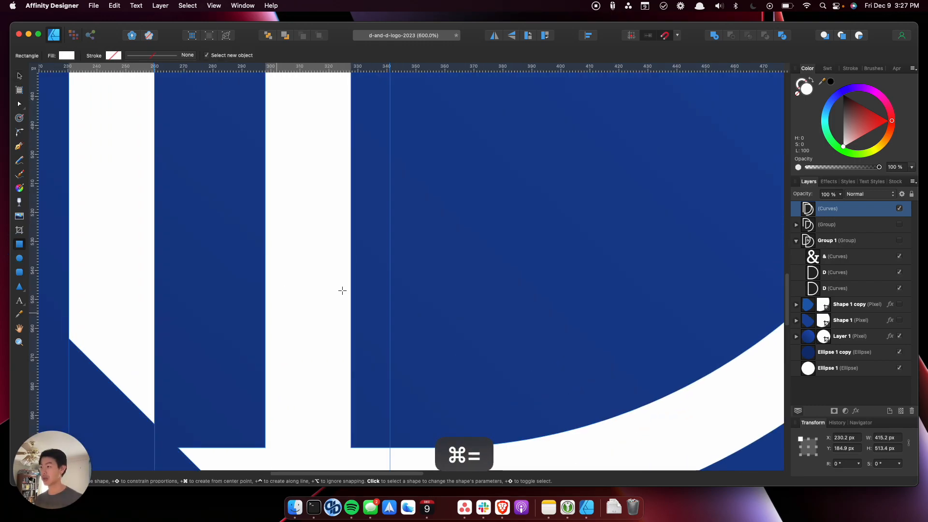
key(space)
drag(341, 291, 381, 95)
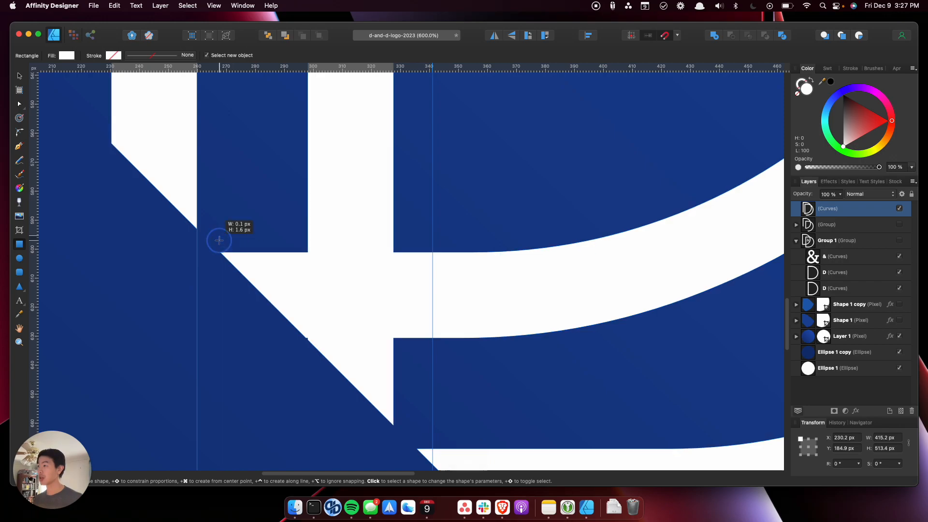
click(219, 228)
drag(209, 221, 307, 386)
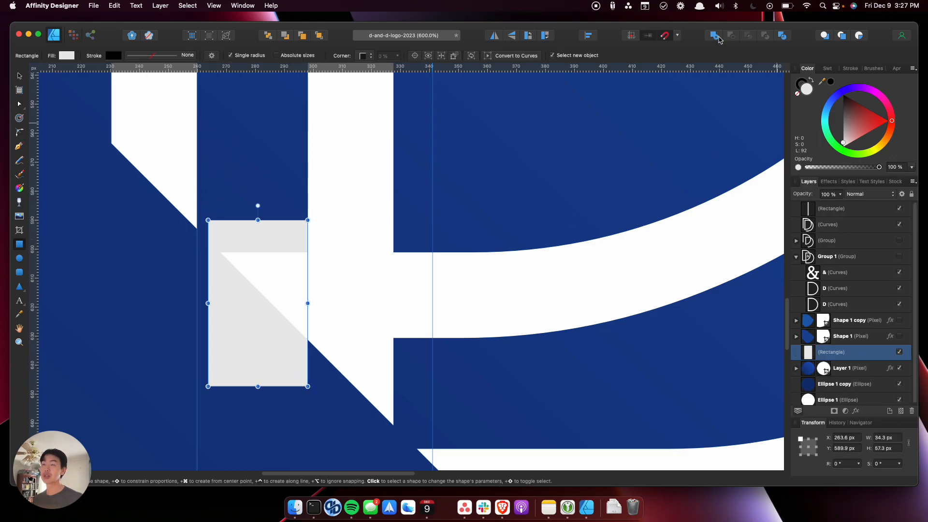
drag(818, 344, 798, 233)
shift+click(832, 240)
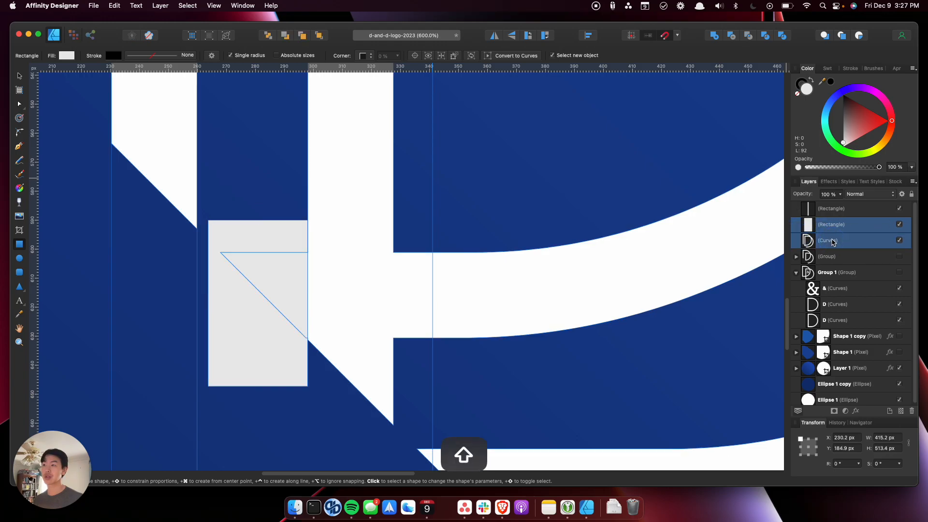
click(729, 38)
Step: Square off the bottom of the inner stem by subtracting a rectangle about 70 × 34 px placed just below the inner D's corner
drag(477, 437, 273, 338)
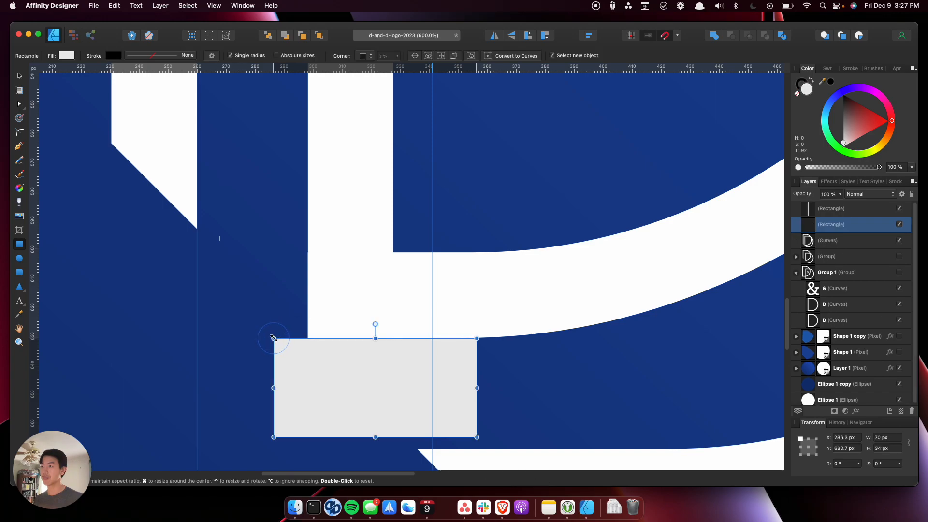
shift+click(827, 242)
click(731, 35)
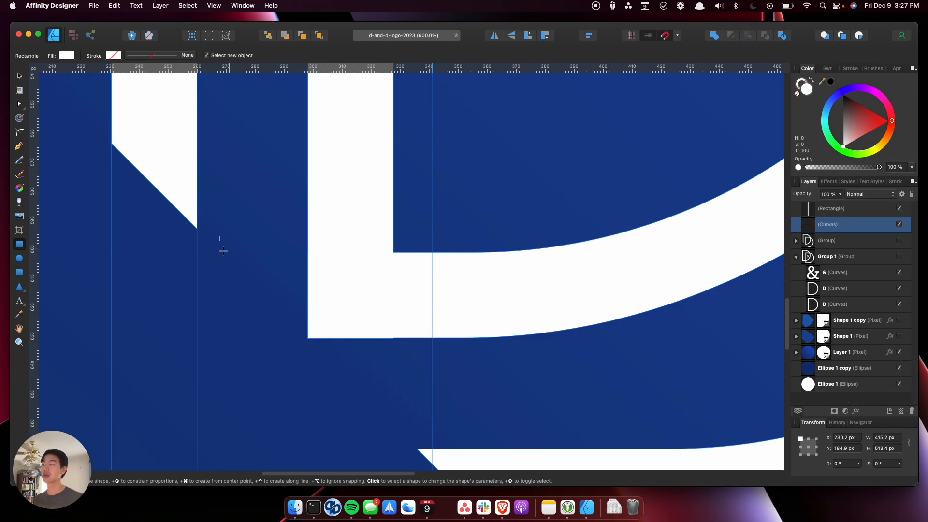
drag(213, 227, 258, 266)
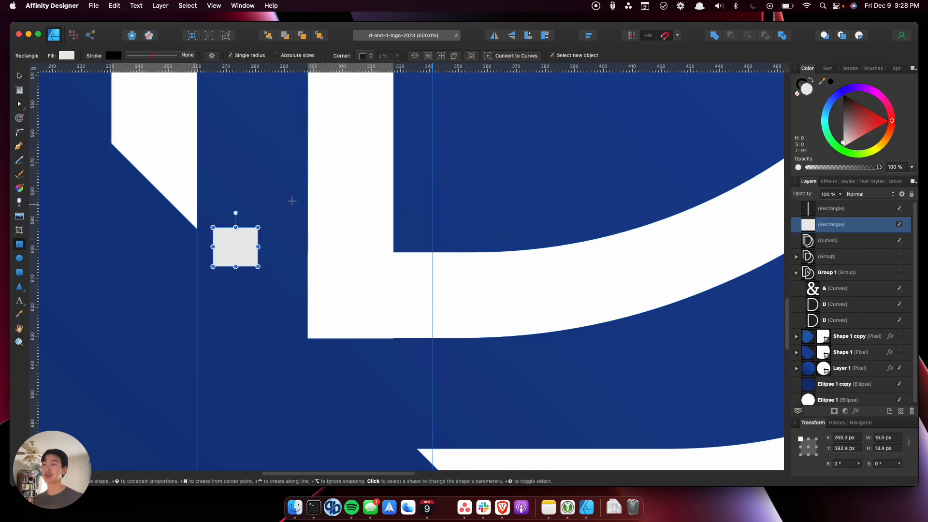
key(v)
click(269, 300)
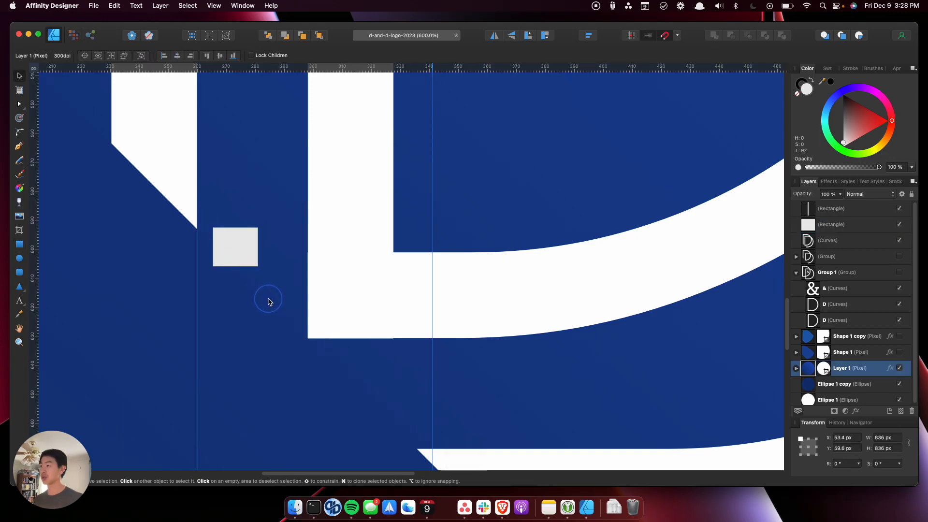
click(237, 245)
key(BackSpace)
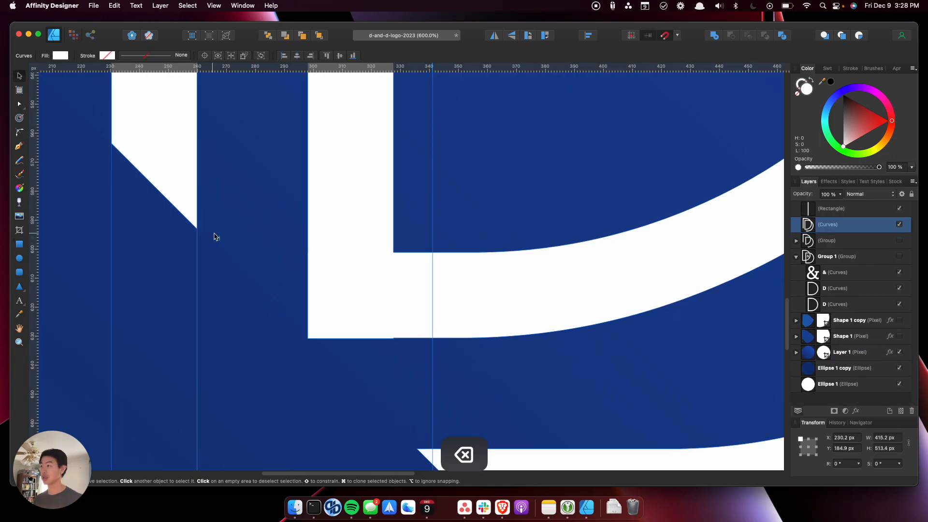
Step: Delete the stray 0.1 × 1.6 px rectangle between the outer and inner stems
click(220, 239)
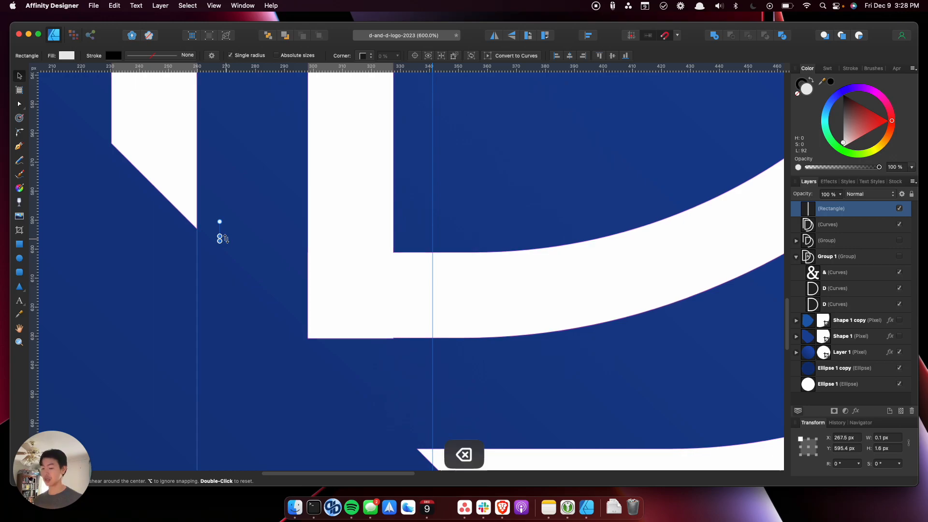
key(BackSpace)
Step: Move the Layer 1 gradient circle to X 32, Y 32 px and hide the layer
key(super+minus)
key(super+minus)
key(super+minus)
key(super+minus)
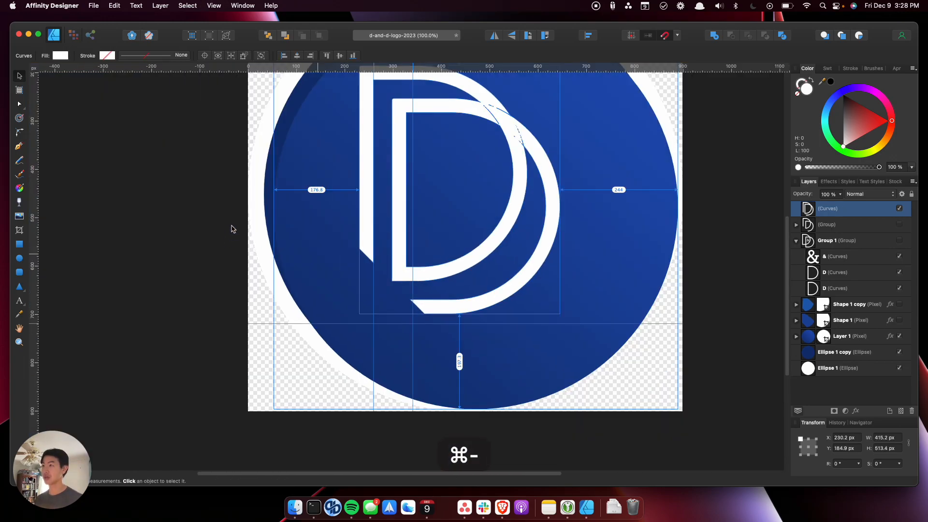
key(space)
drag(493, 209, 457, 281)
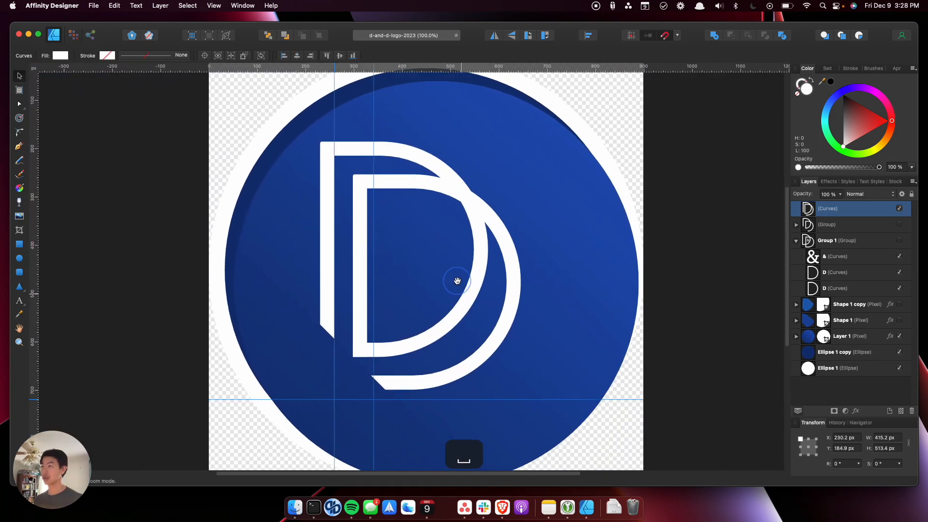
click(858, 337)
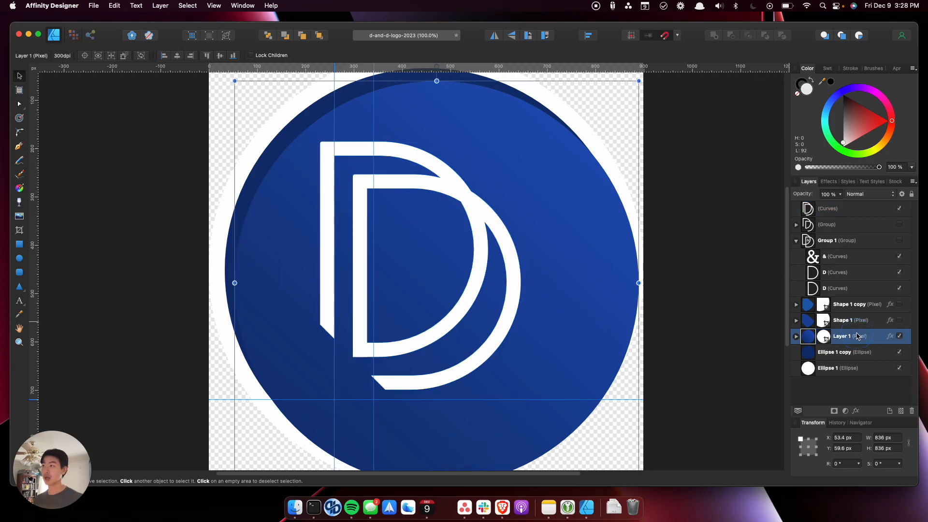
mouse_move(590, 305)
mouse_down()
mouse_move(573, 300)
mouse_move(580, 292)
mouse_up()
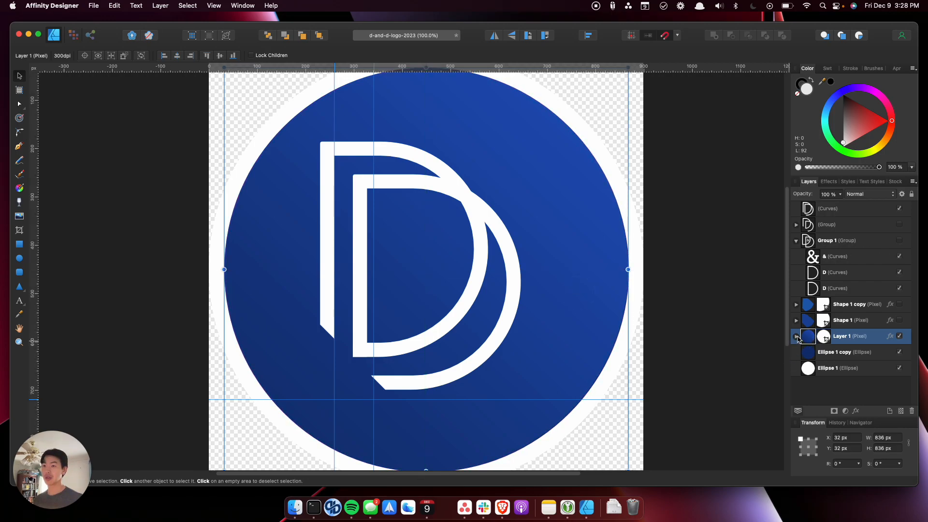
click(899, 337)
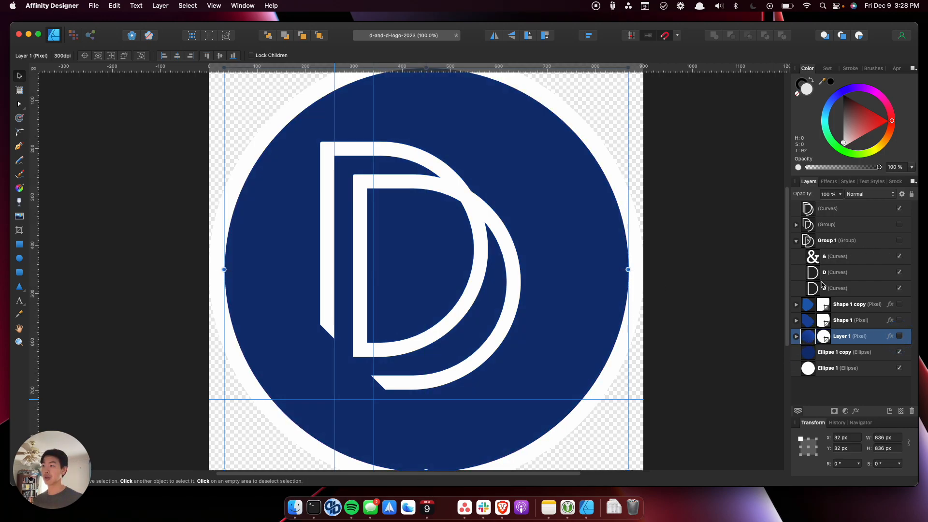
Step: Move the merged double-D shape closer to the circle's centre, to about X 270.1, Y 193.3 px, and deselect it
click(845, 211)
key(super)
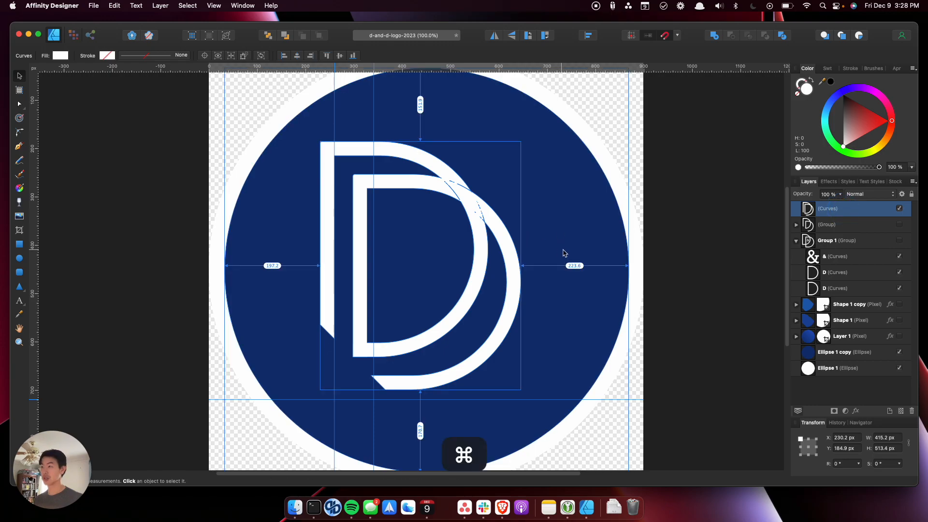
key(super+z)
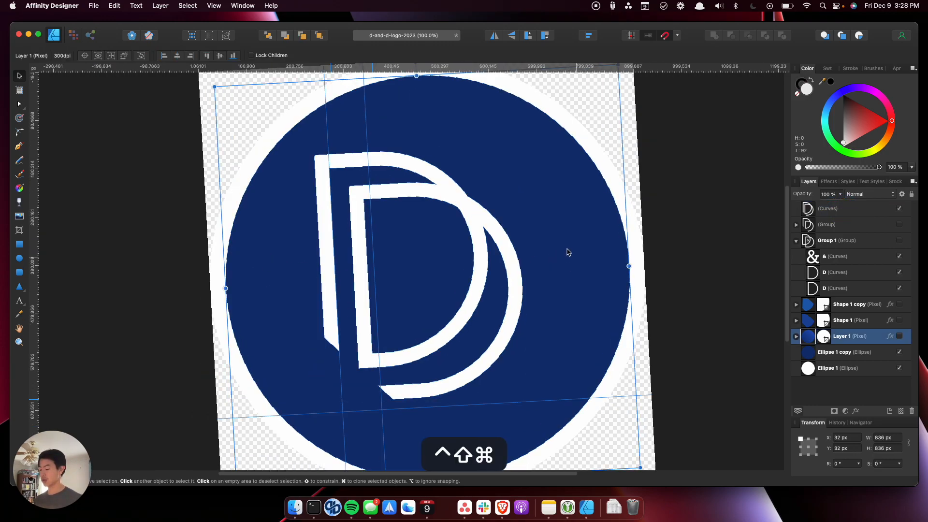
key(ctrl+shift+super+r)
scroll(571, 254, down, 3)
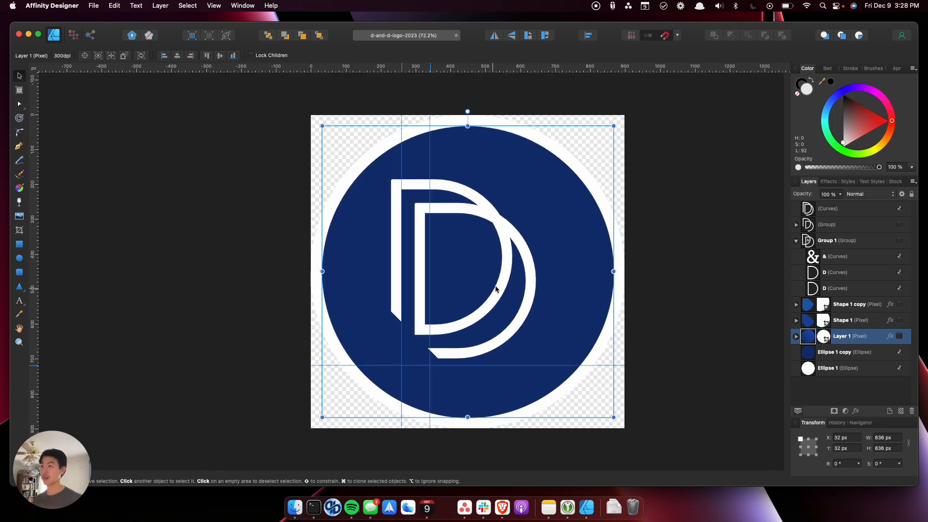
click(522, 274)
mouse_move(508, 286)
mouse_down()
mouse_move(534, 290)
mouse_move(522, 290)
mouse_up()
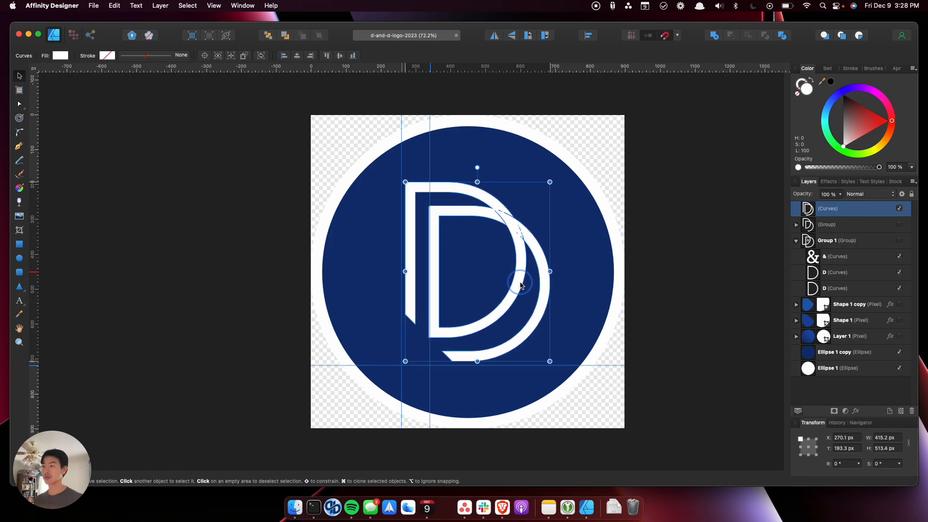
click(653, 279)
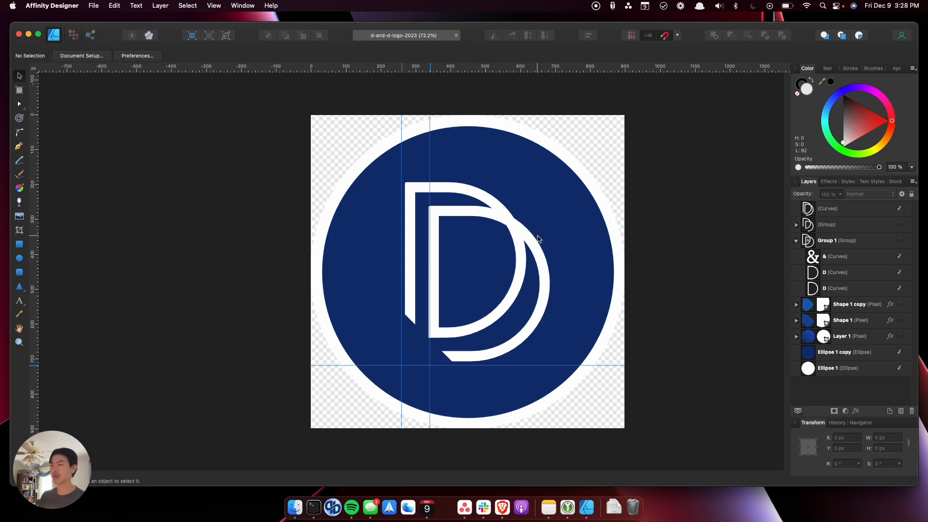
Step: With the Pen tool, draw a curve along the inner D's outer edge across the upper overlap, ending at about X 602.9, Y 310.8 px
click(856, 215)
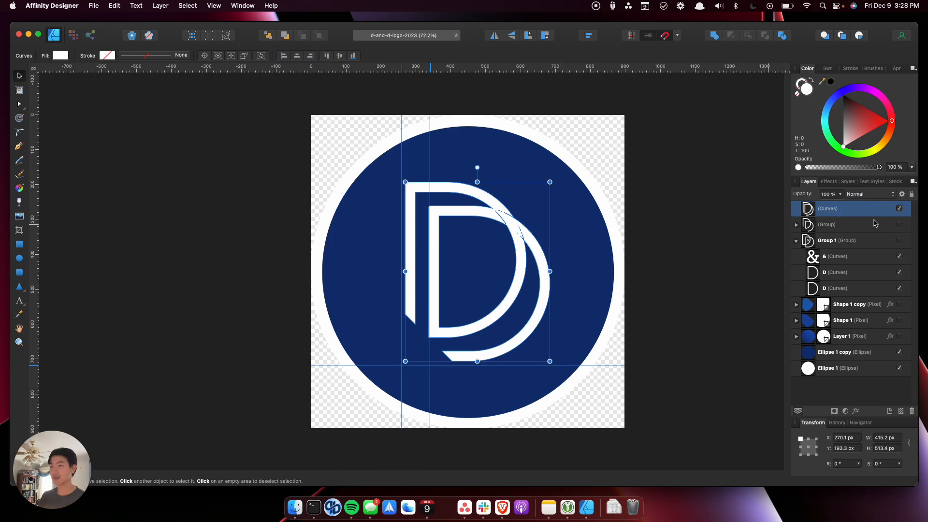
click(835, 275)
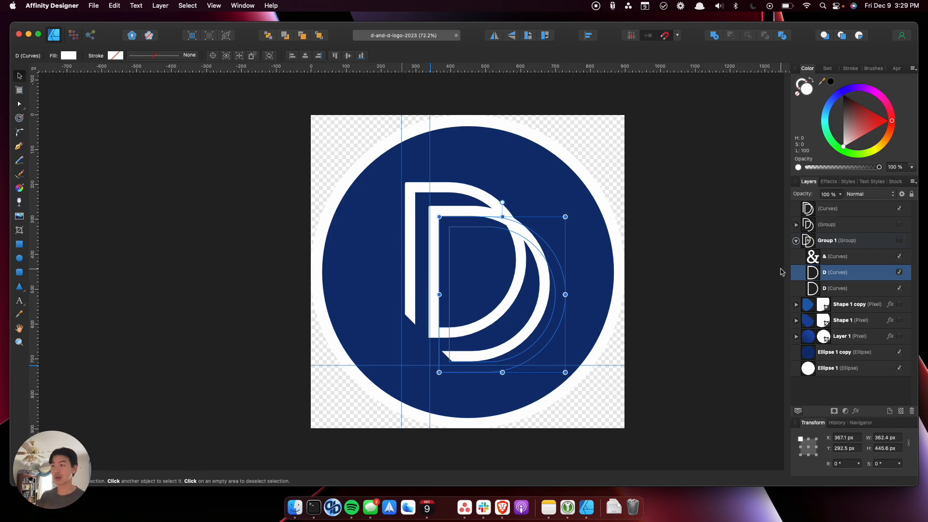
click(859, 209)
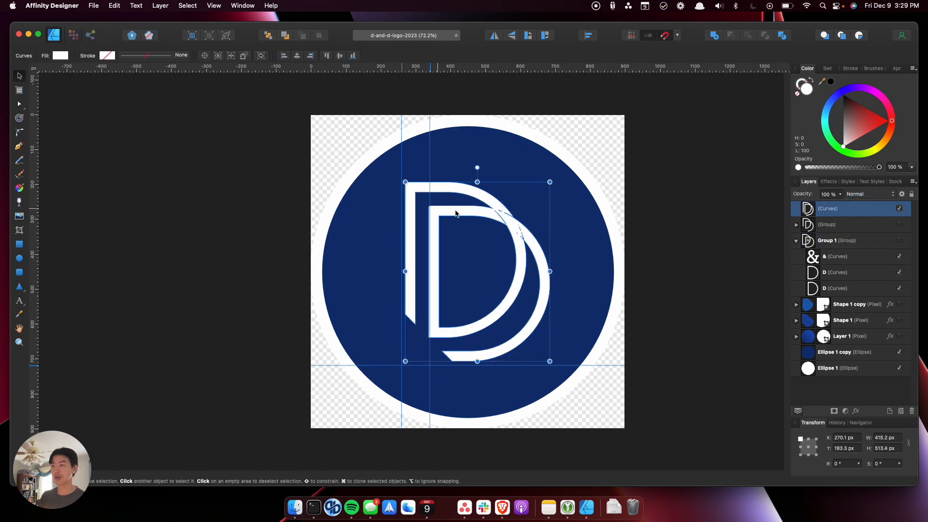
key(super+equal)
key(super+equal)
key(super+equal)
key(space)
drag(669, 257, 365, 282)
key(p)
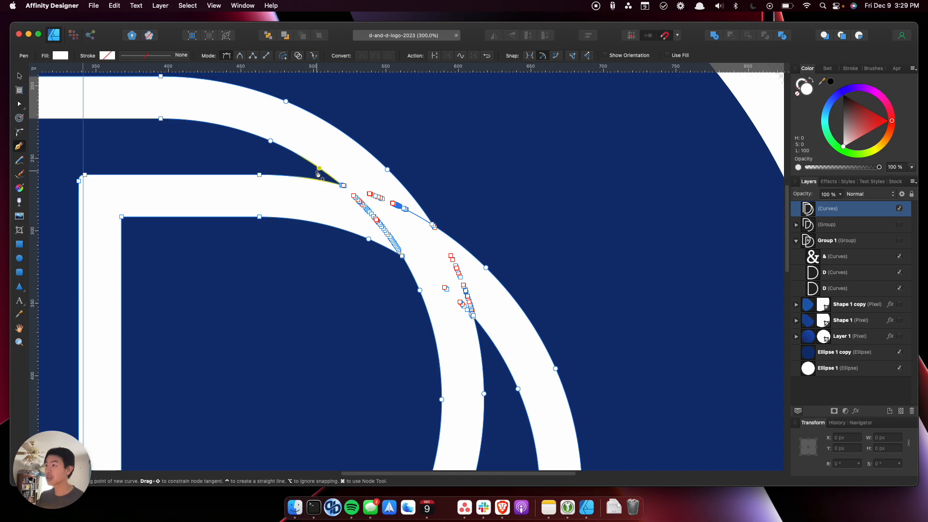
click(320, 170)
key(alt+z)
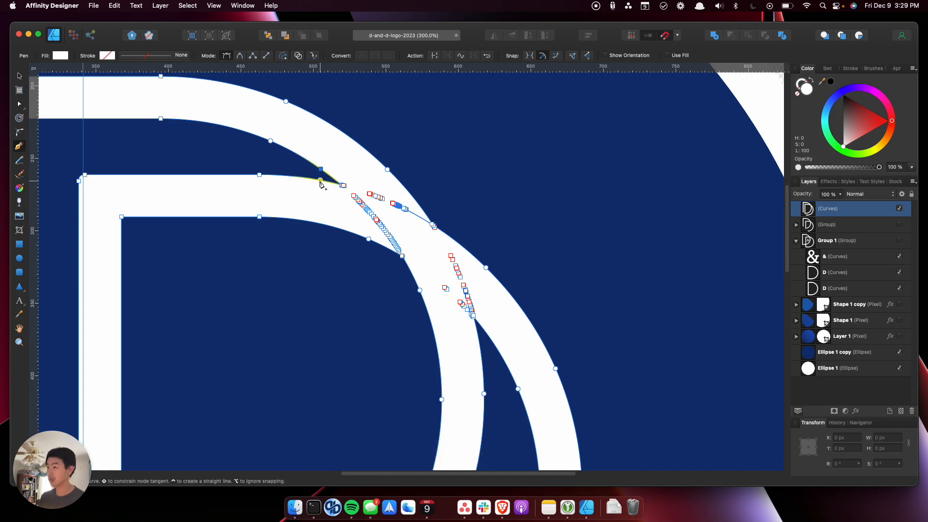
key(super+z)
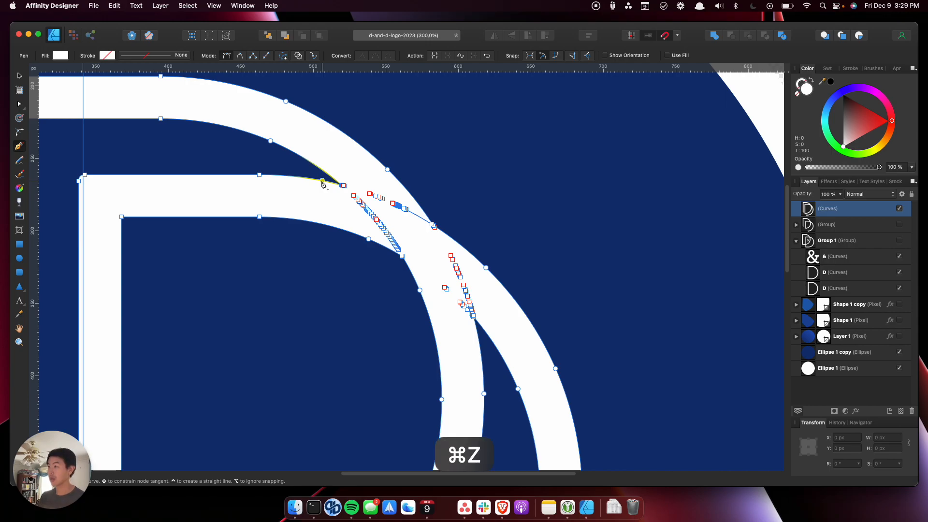
click(318, 180)
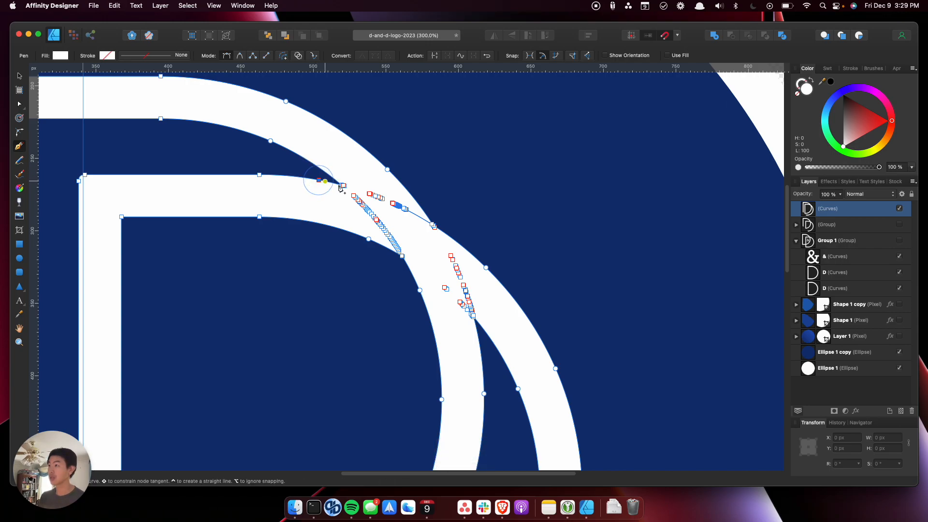
drag(477, 265, 503, 287)
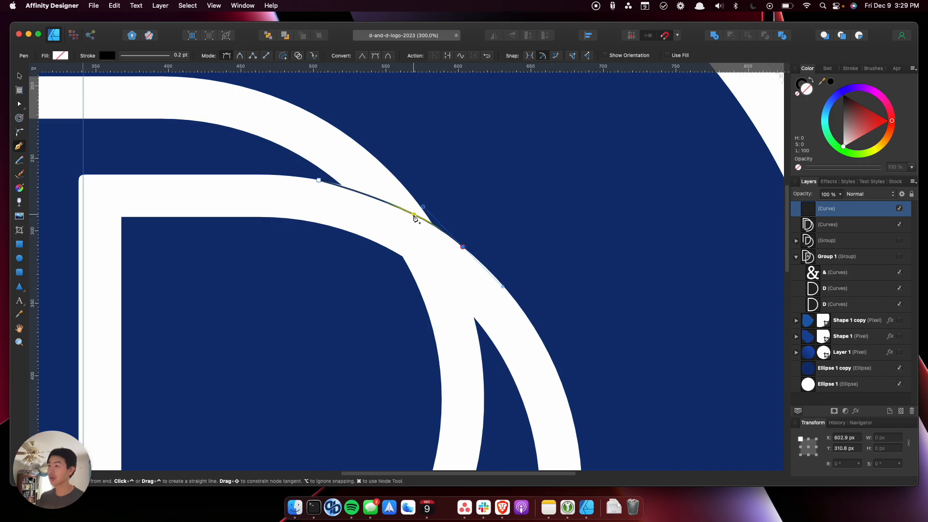
Step: Close the curve into a thin strip with a parallel curve just outside the inner D's edge, cornering at about X 606.2, Y 306 px
click(470, 241)
key(alt+z)
key(super+z)
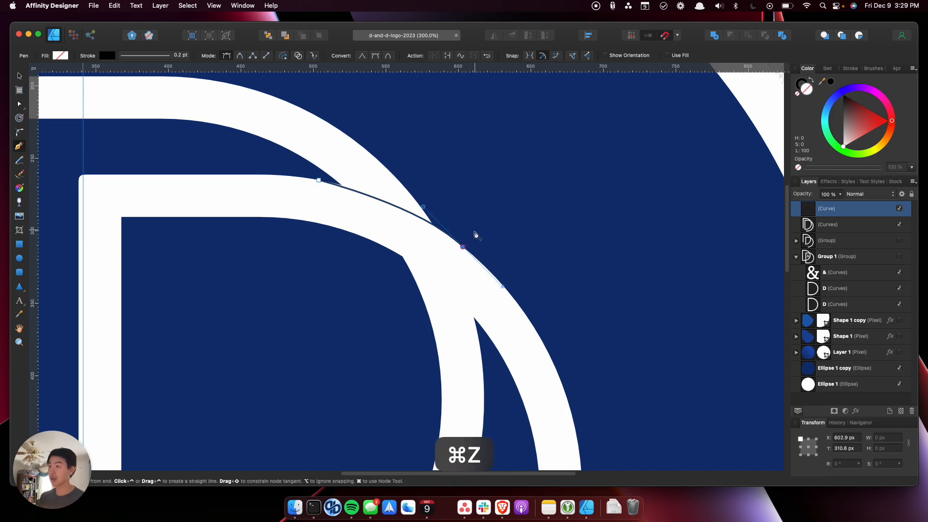
click(463, 248)
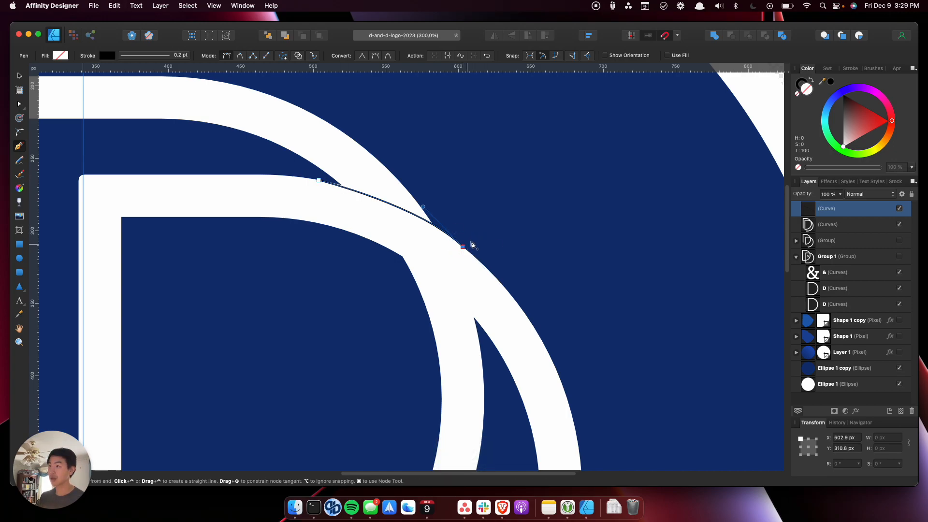
click(467, 240)
drag(319, 177, 228, 161)
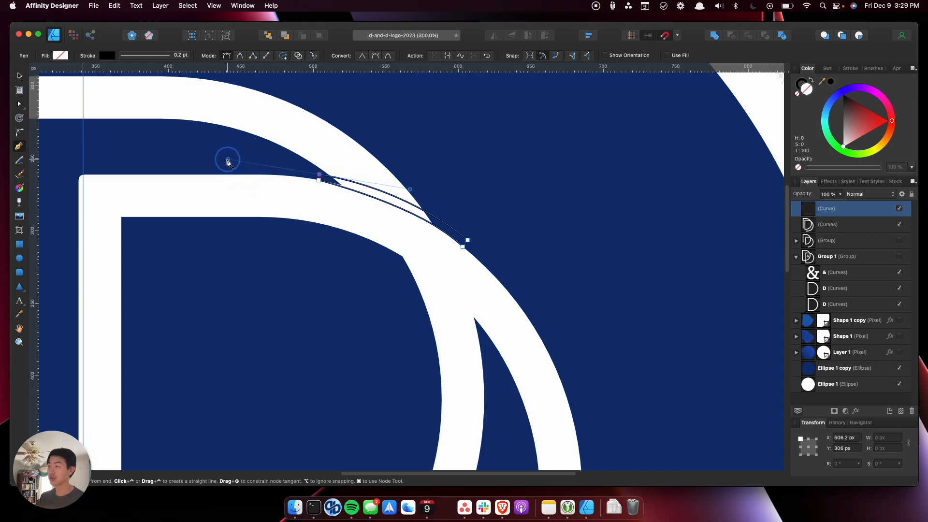
click(319, 177)
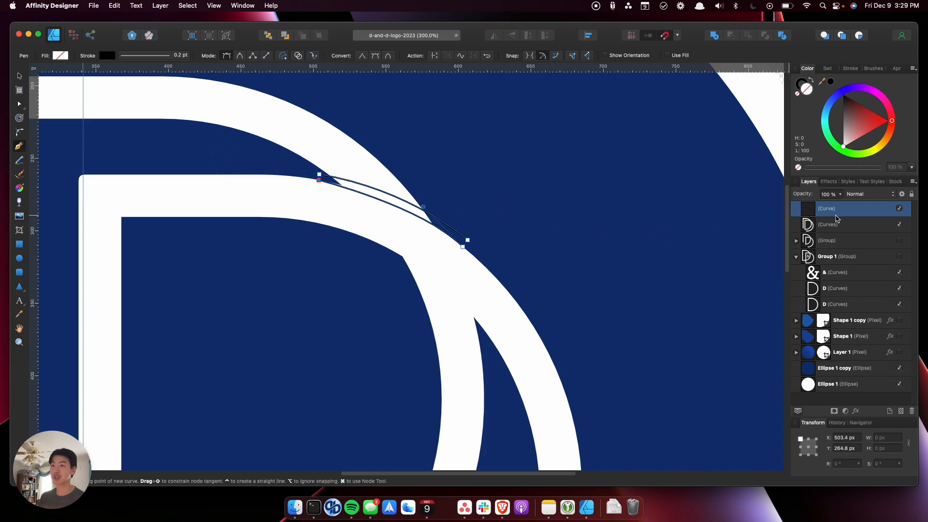
Step: Subtract the thin strip from the merged double-D shape to open a gap above the inner D's outer edge
shift+click(814, 231)
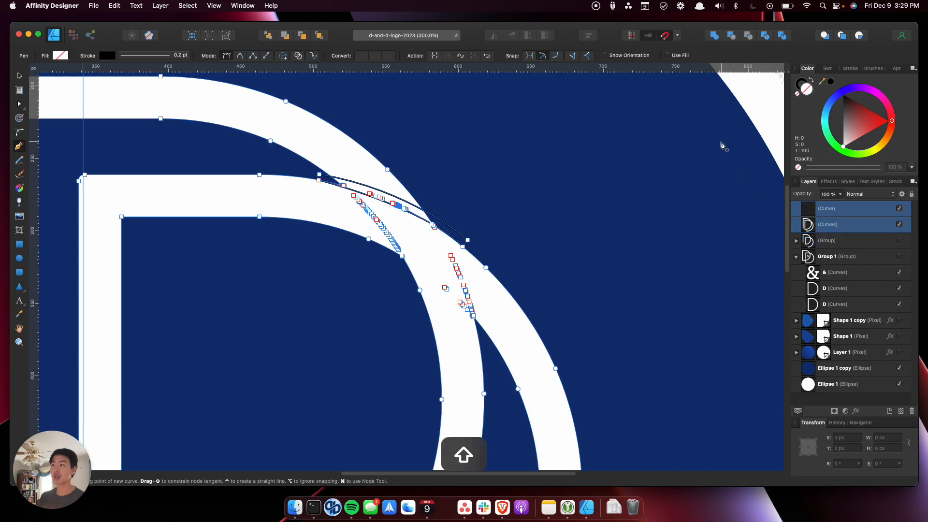
click(733, 37)
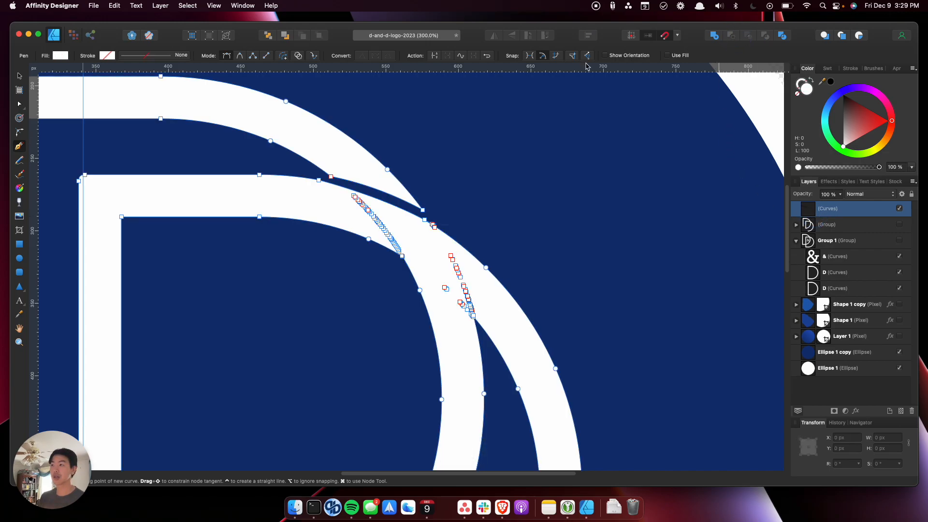
click(19, 78)
click(573, 220)
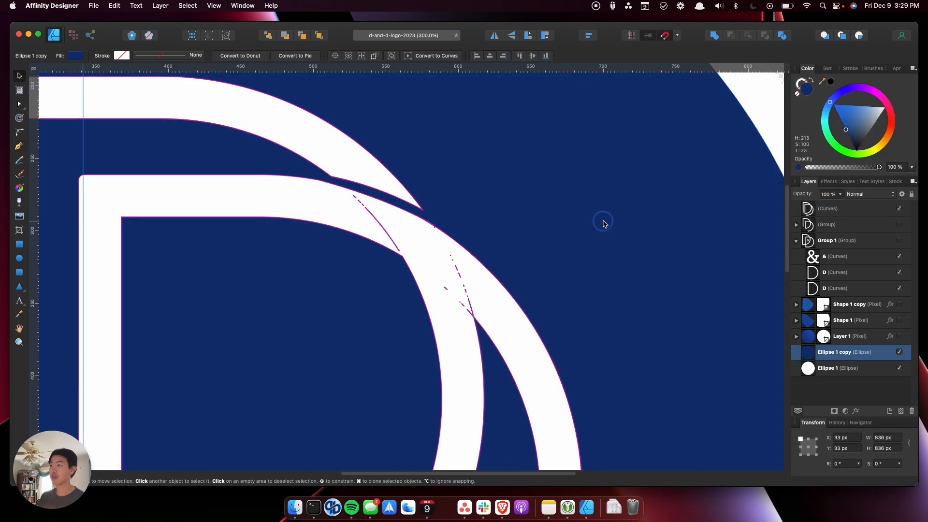
scroll(605, 222, down, 5)
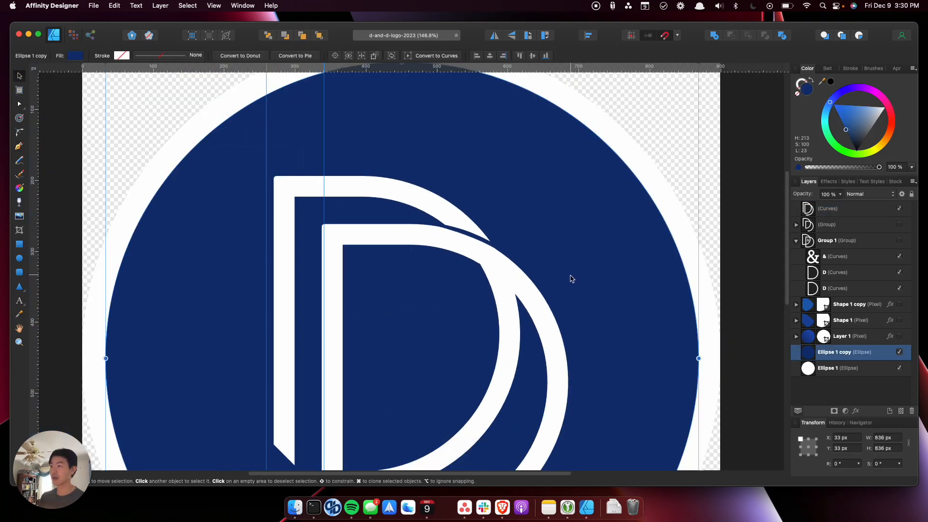
scroll(571, 276, down, 3)
key(space)
drag(594, 333, 565, 244)
scroll(572, 247, down, 3)
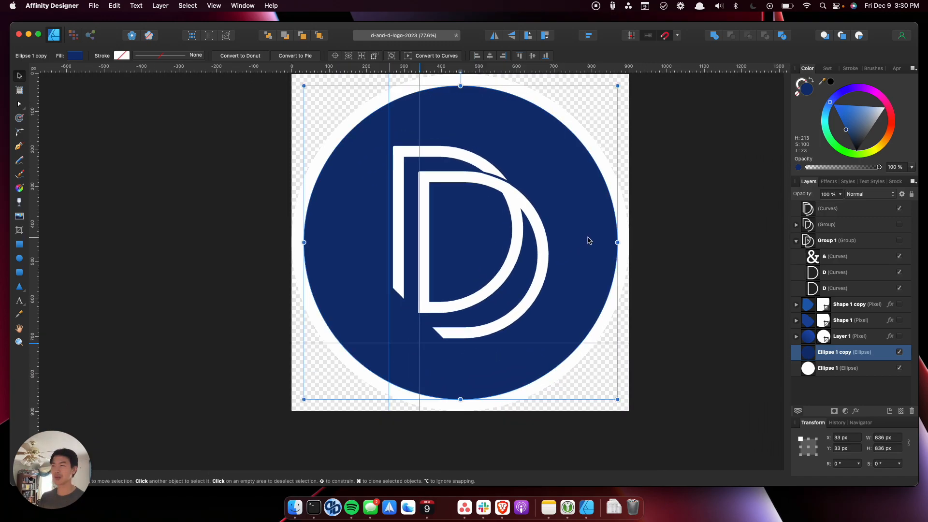
Step: Draw a pen curve along the lower edge of the crossing band, from about X 549.6, Y 311 px to X 617.5, Y 368.2 px
scroll(578, 223, up, 6)
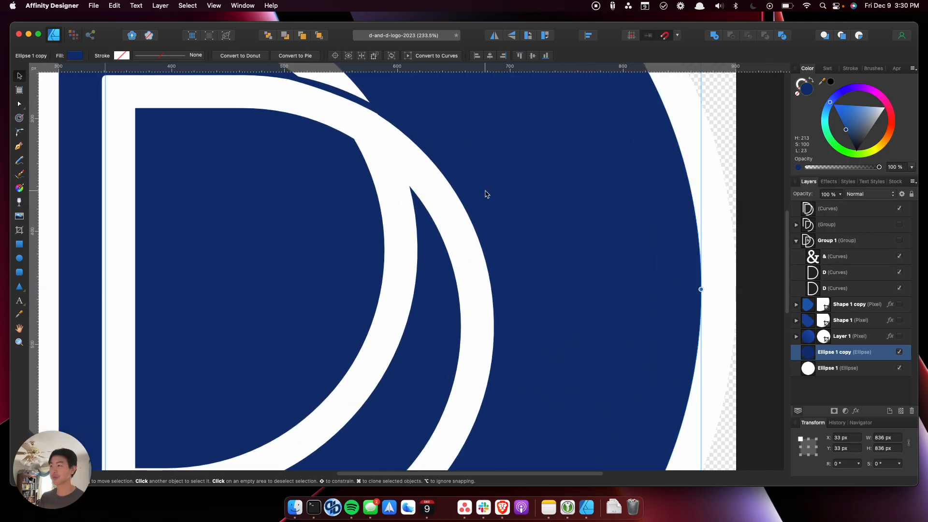
scroll(486, 193, up, 5)
key(space)
drag(357, 171, 560, 279)
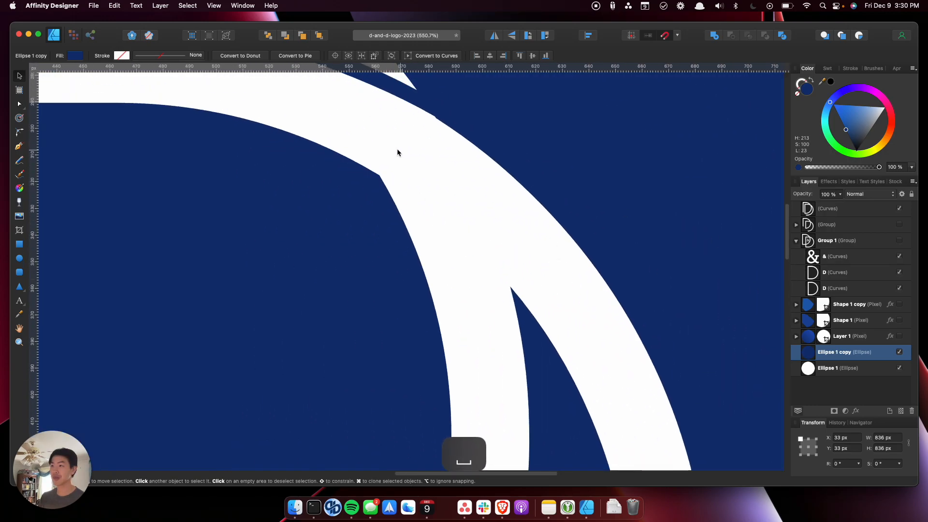
click(331, 133)
key(p)
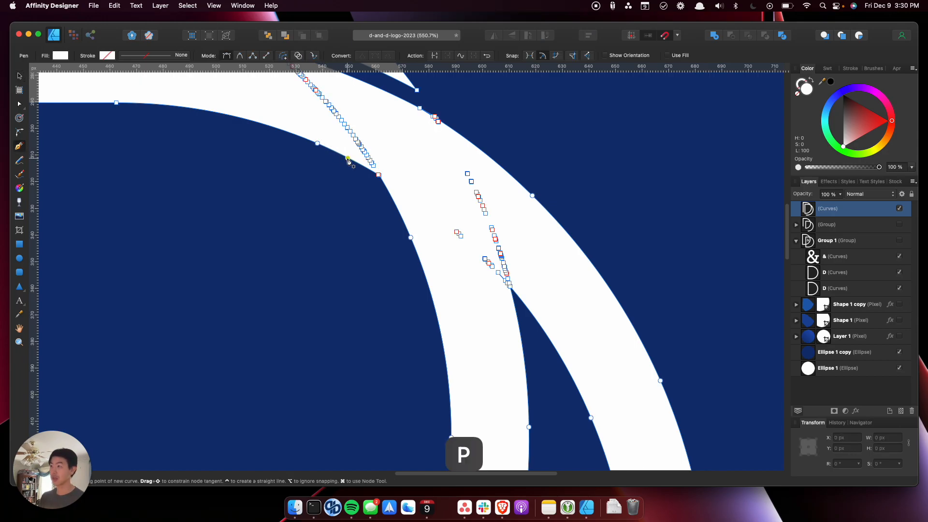
key(shift)
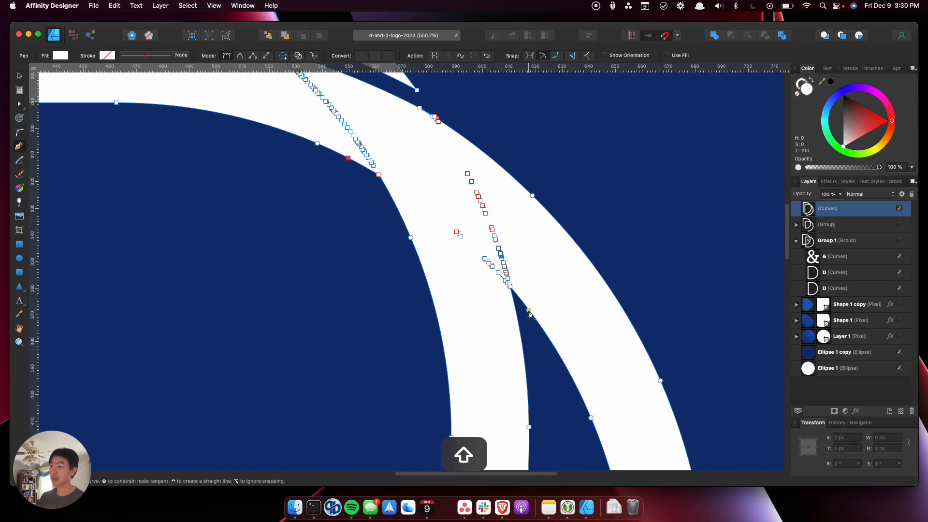
click(529, 309)
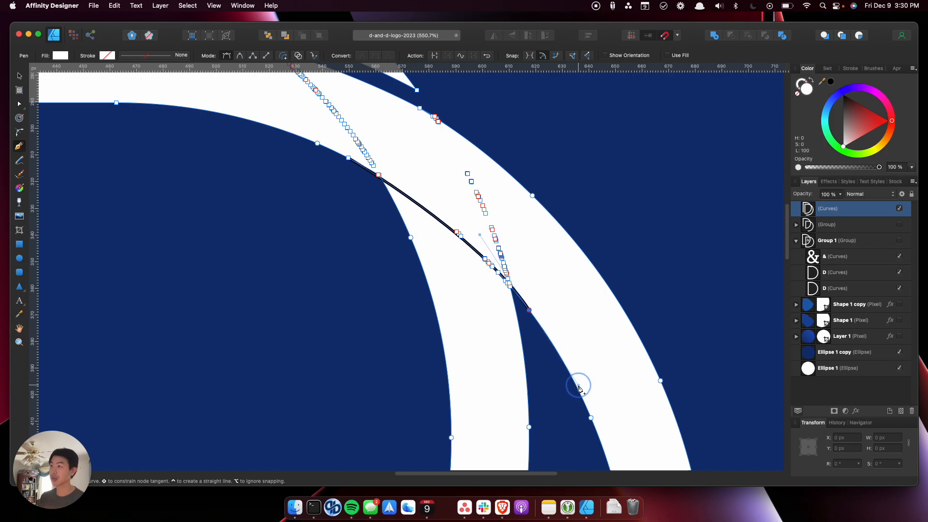
key(Escape)
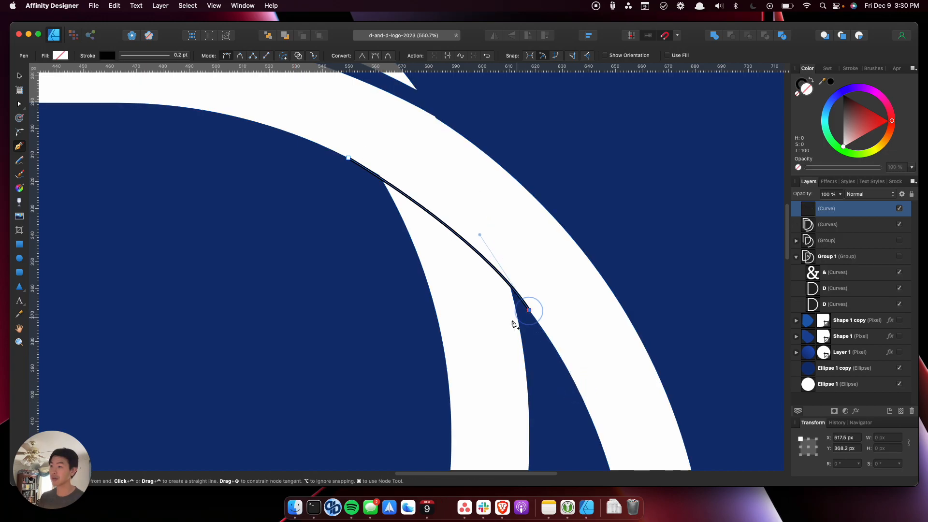
Step: Close the lower curve into a narrow strip with a parallel curve just below the crossing band
click(523, 317)
drag(343, 166, 189, 81)
scroll(218, 116, up, 2)
drag(211, 112, 215, 108)
alt+click(344, 183)
click(349, 176)
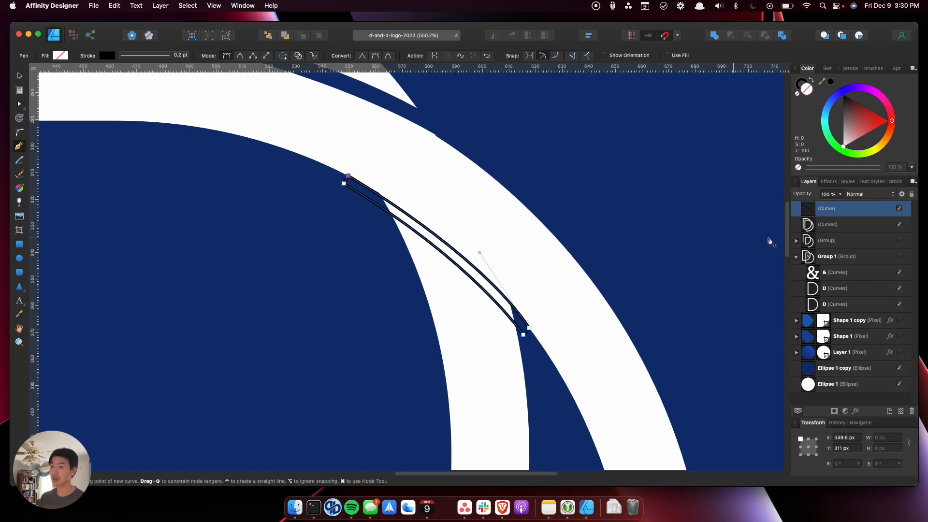
Step: Subtract the narrow strip from the merged double-D shape to separate the inner bowl from the crossing band, and deselect everything
shift+click(816, 226)
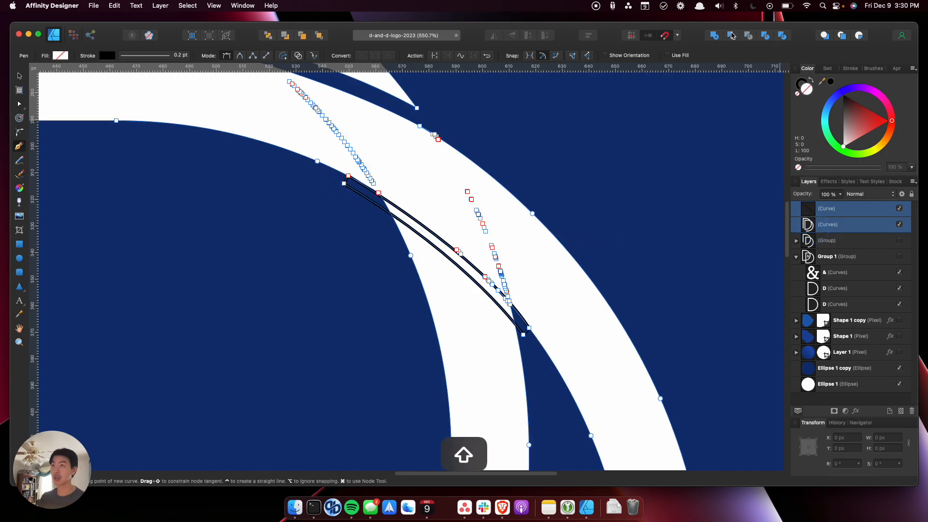
click(732, 35)
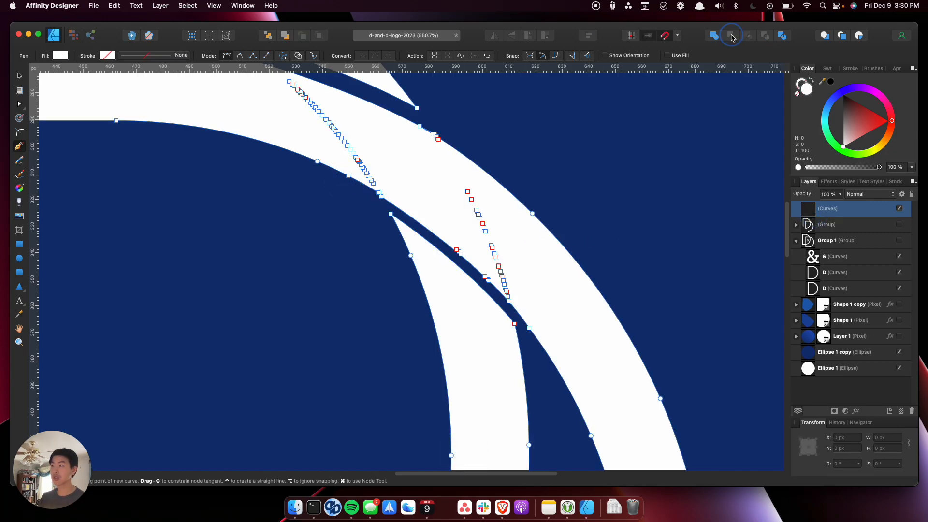
click(20, 76)
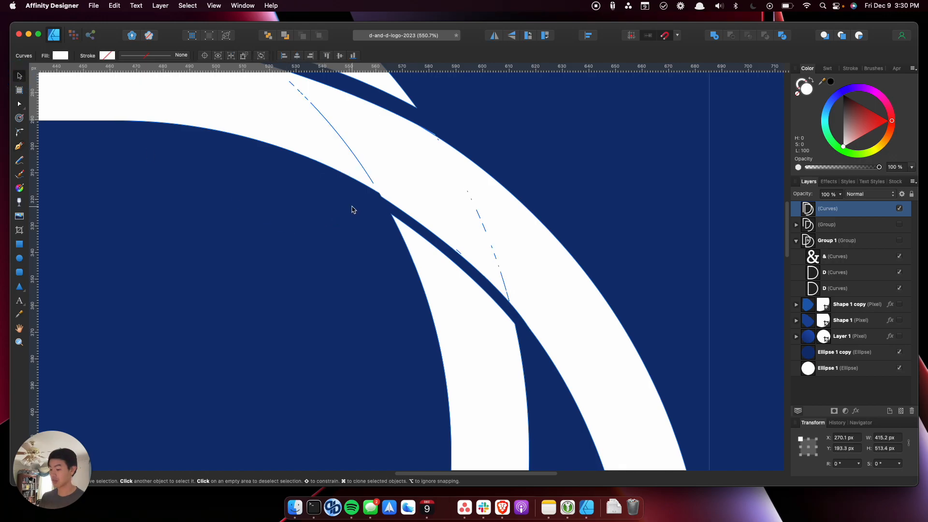
key(super+minus)
scroll(351, 209, down, 6)
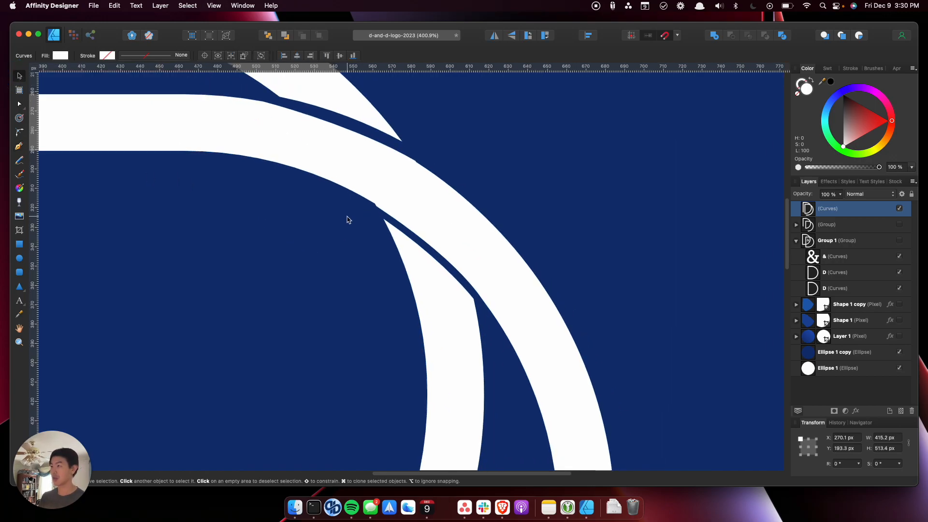
scroll(344, 220, down, 3)
key(space)
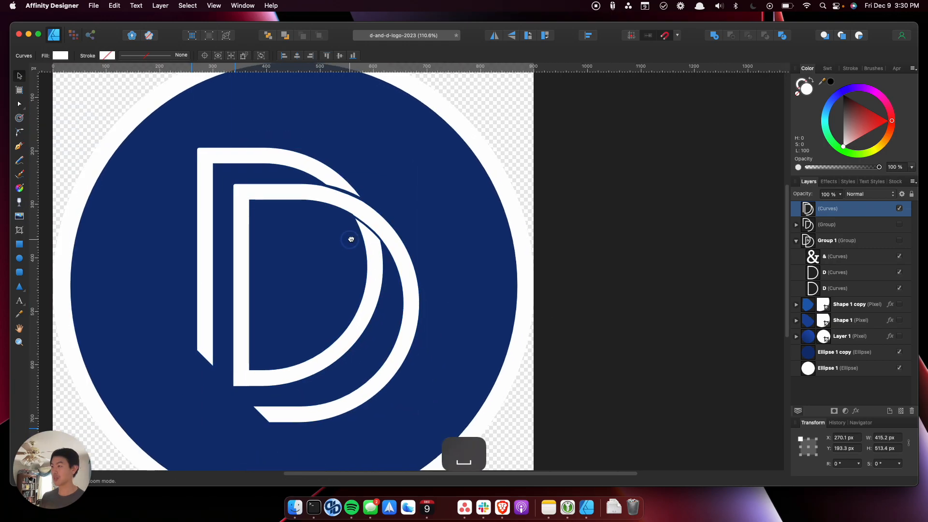
drag(350, 239, 404, 225)
scroll(457, 235, down, 2)
scroll(460, 238, down, 1)
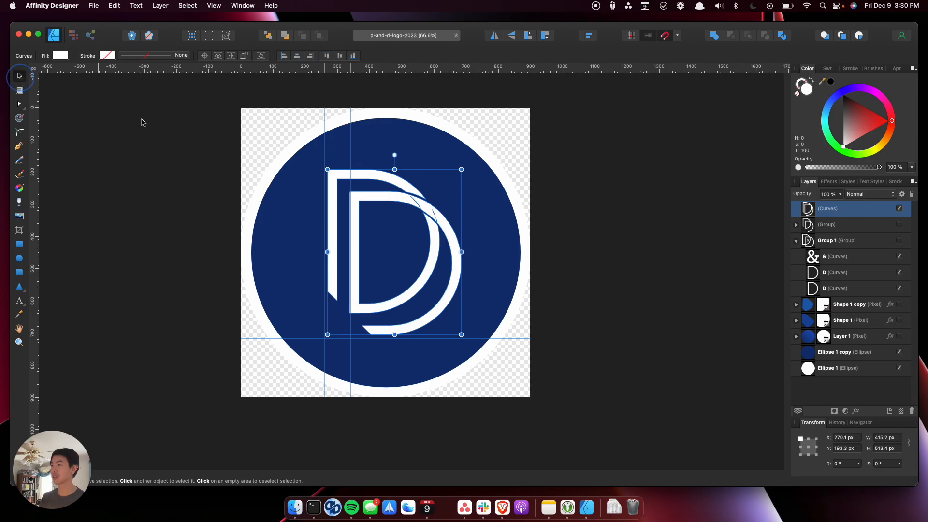
click(140, 150)
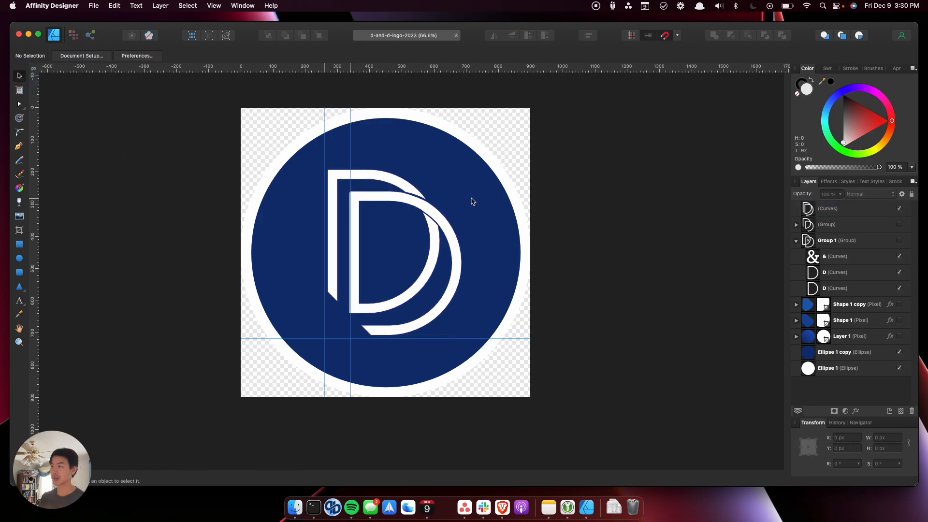